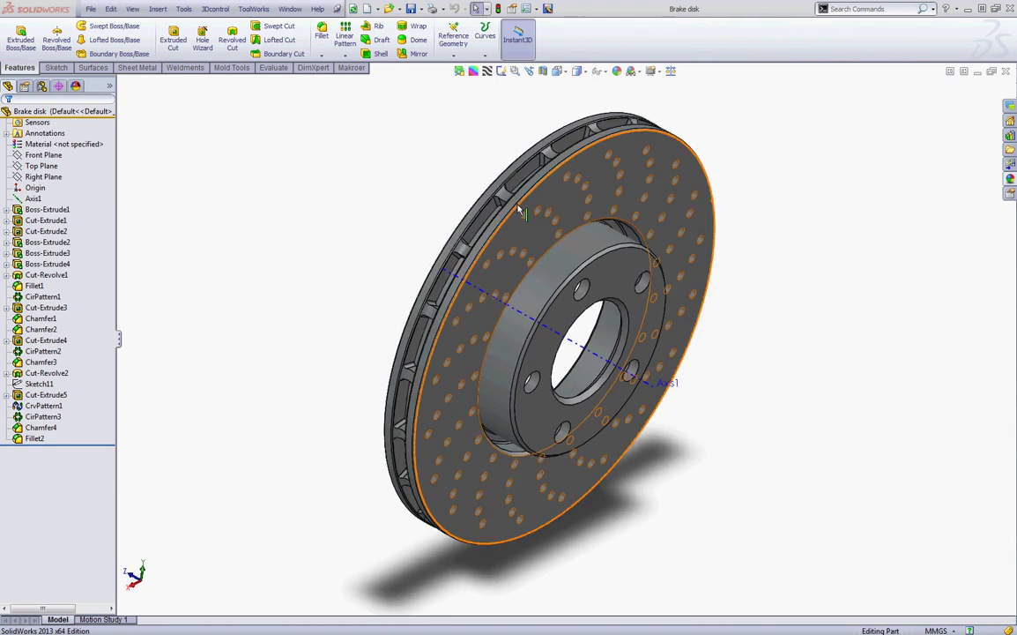
Step: Create a new part document from the standard templates
click(91, 9)
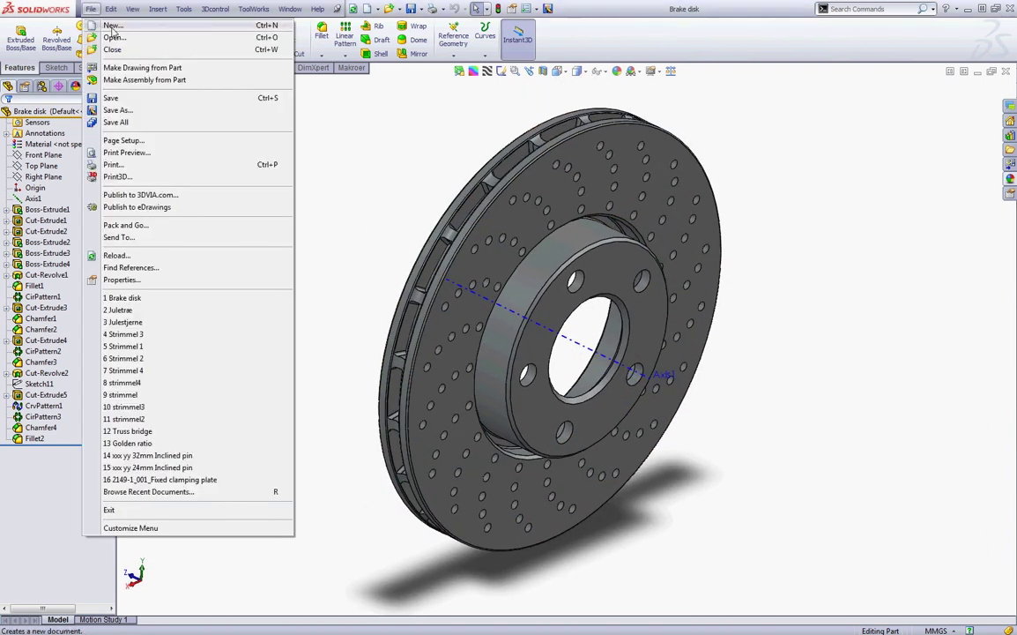
click(104, 28)
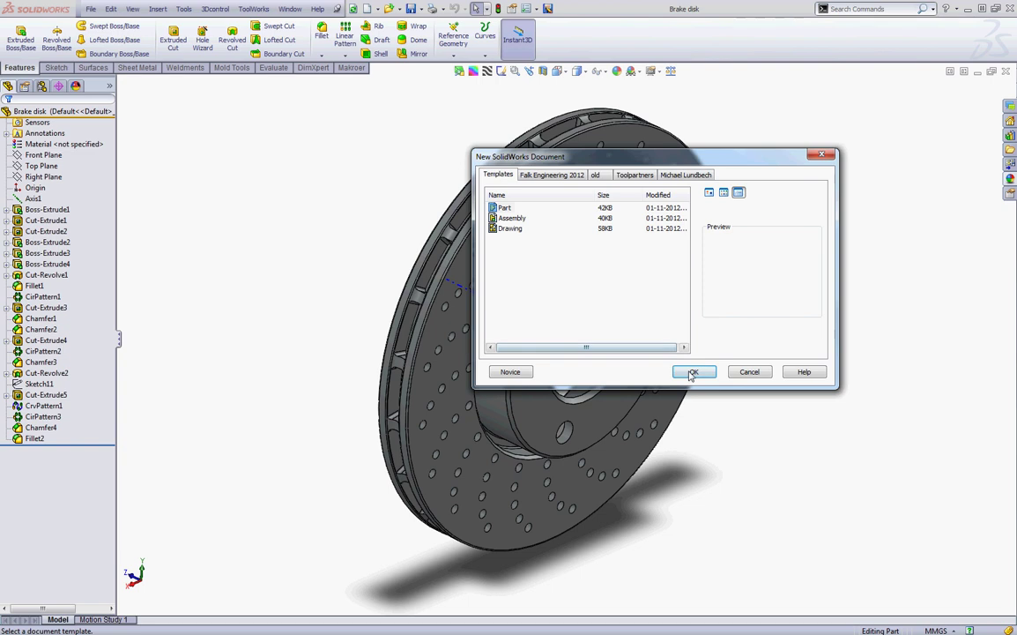
click(693, 372)
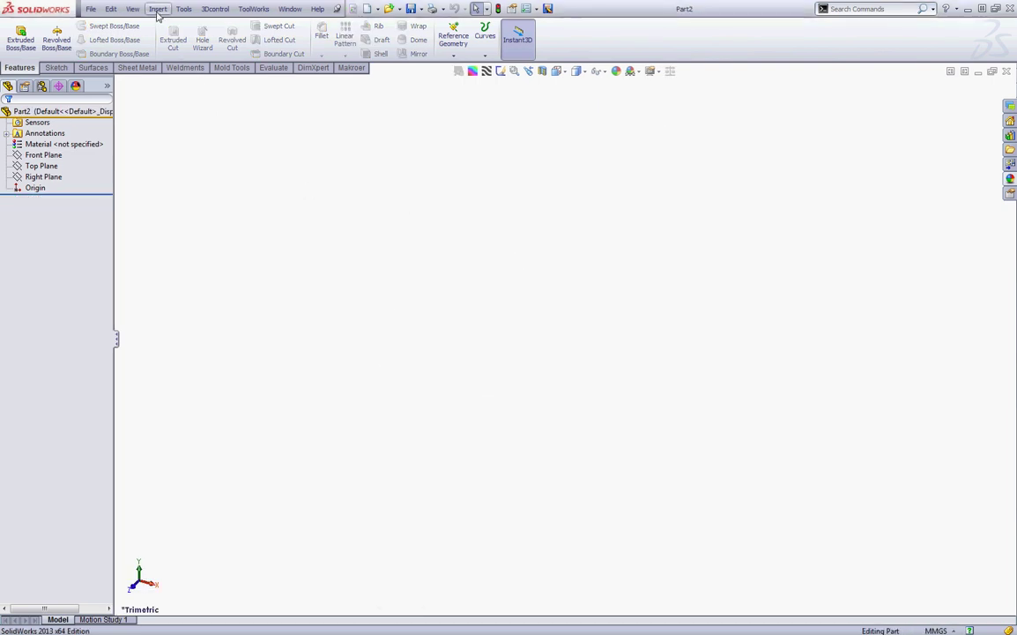
Step: Create a reference axis at the intersection of the Right Plane and the Top Plane
click(157, 10)
mouse_move(202, 133)
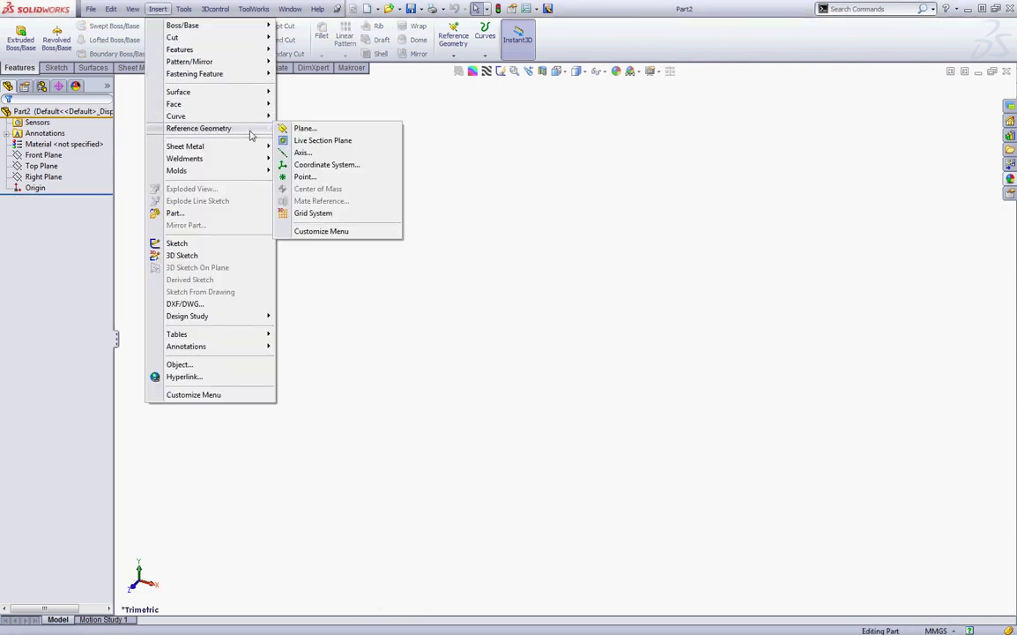
click(301, 153)
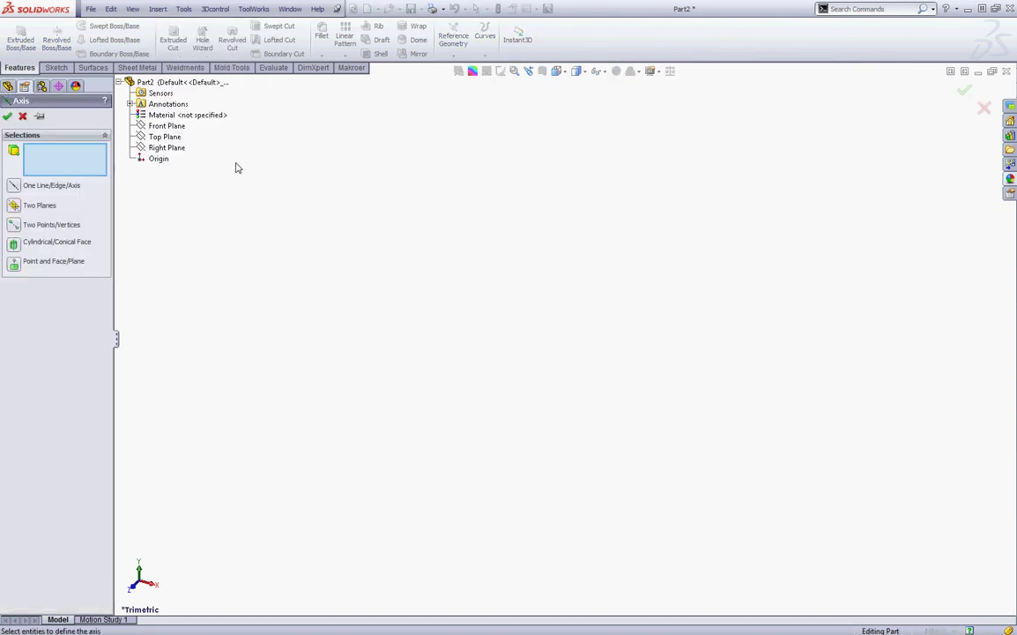
click(158, 147)
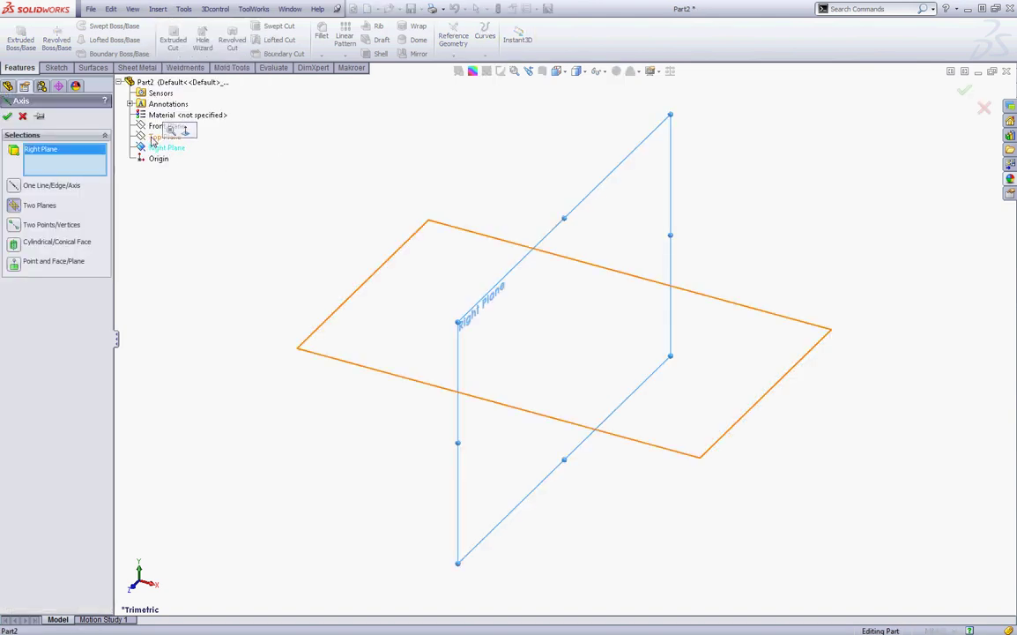
click(155, 137)
click(7, 117)
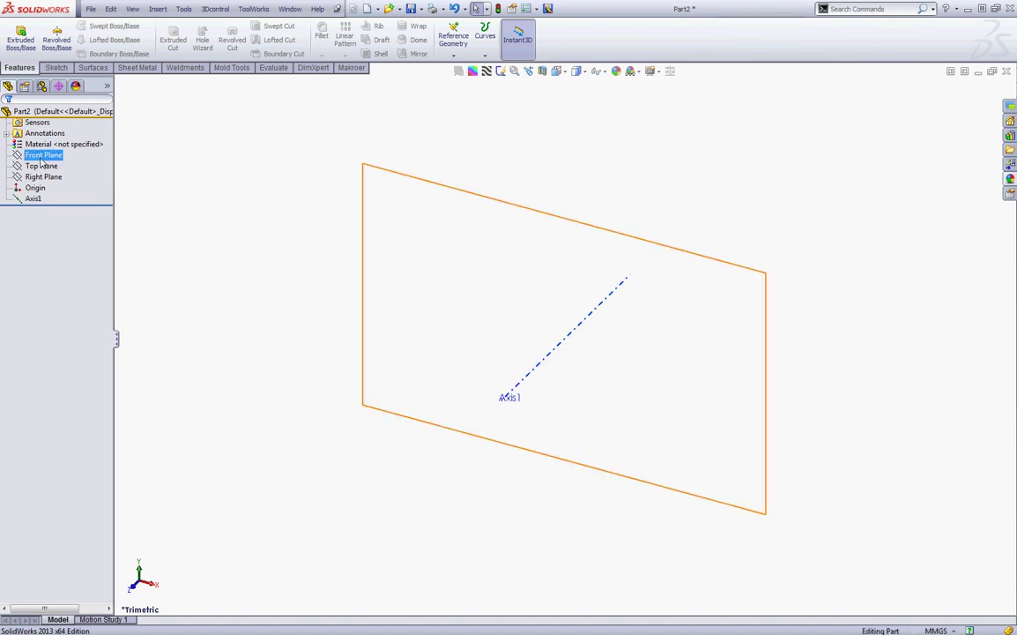
Step: Sketch a circle centred on the origin on the Front Plane and set its diameter to 288 mm
right_click(42, 155)
click(49, 142)
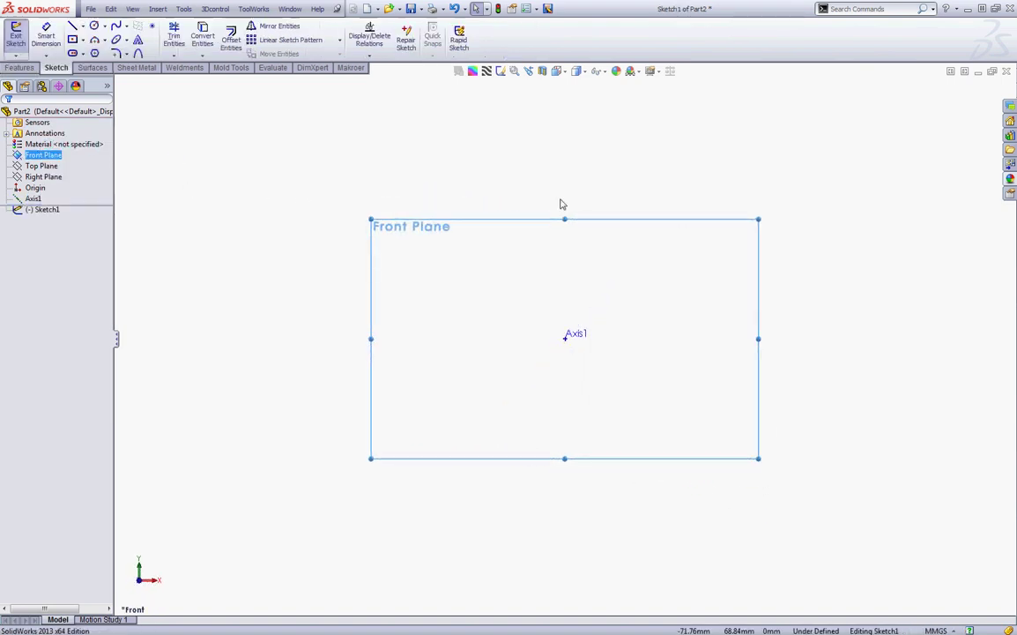
click(93, 28)
drag(567, 339, 565, 182)
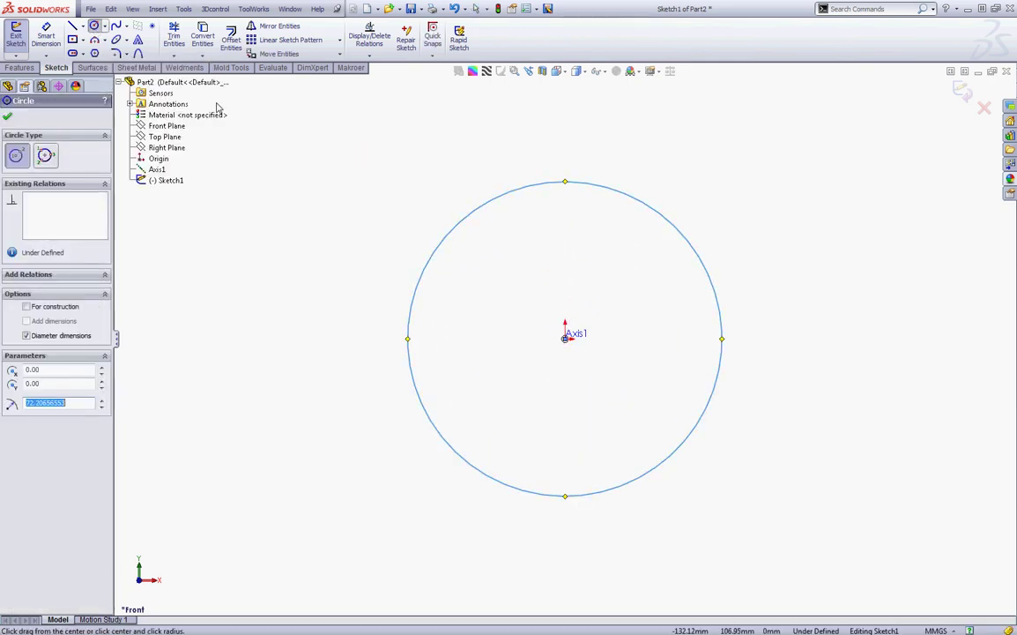
click(46, 35)
click(532, 187)
click(540, 157)
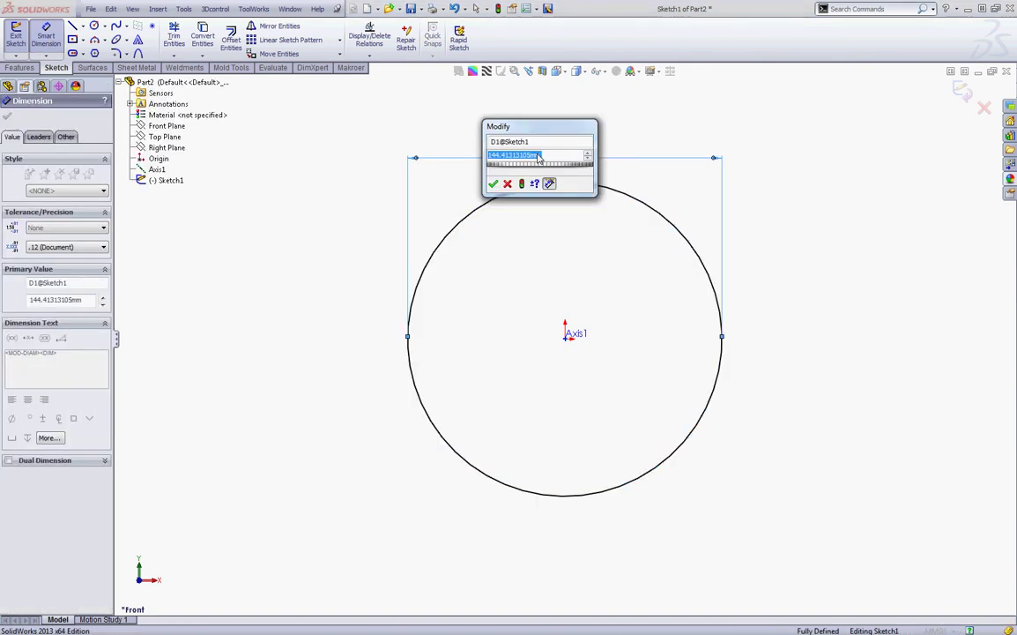
text(288)
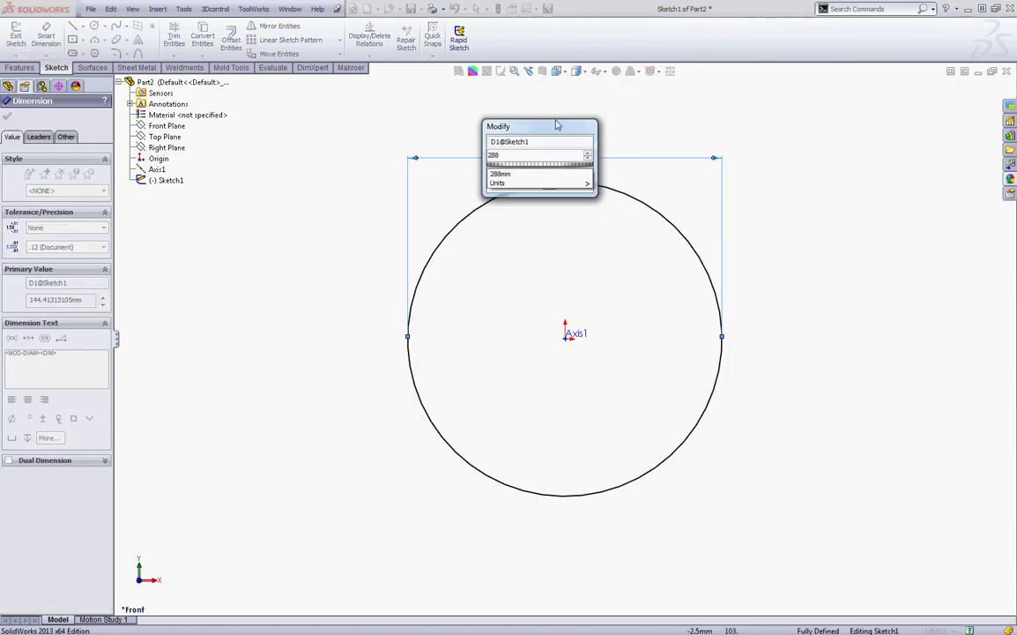
click(494, 184)
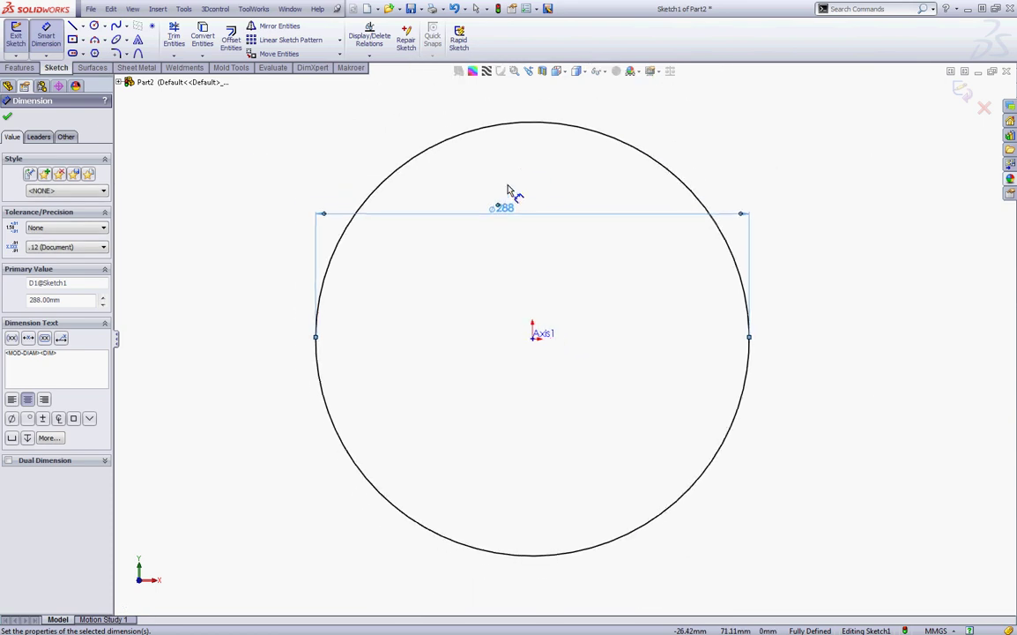
Step: Extrude the 288 mm circle 10 mm deep, starting at an offset of 2.5 mm from the sketch plane
click(21, 67)
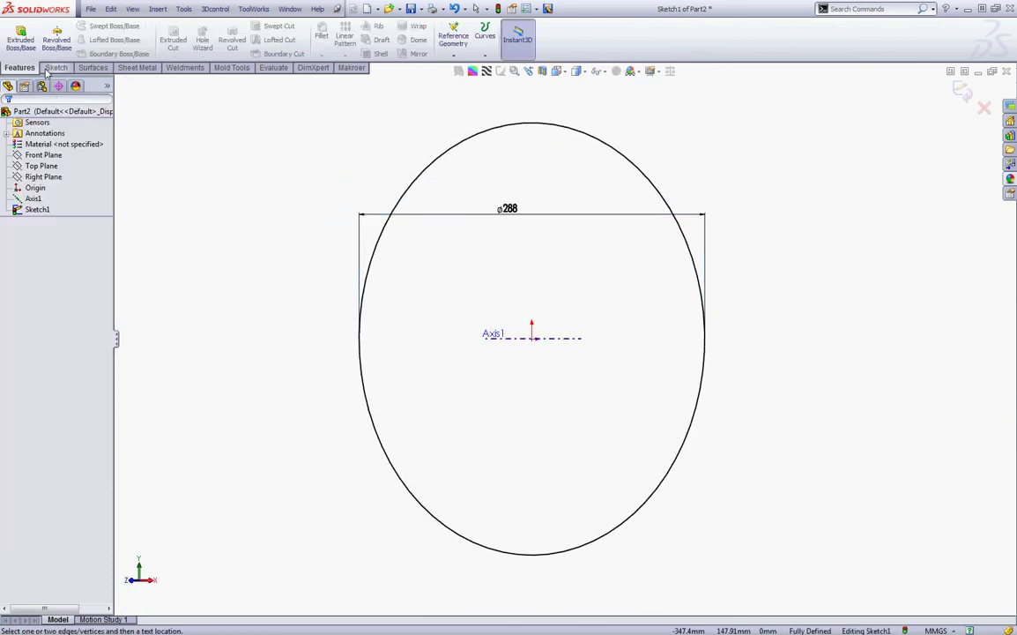
click(21, 44)
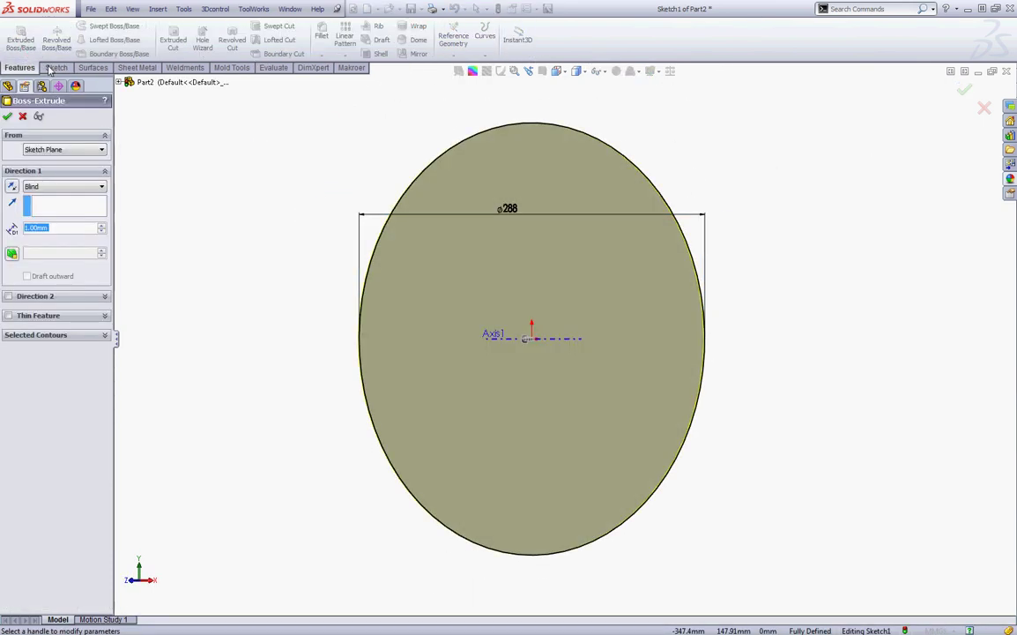
click(60, 150)
click(44, 170)
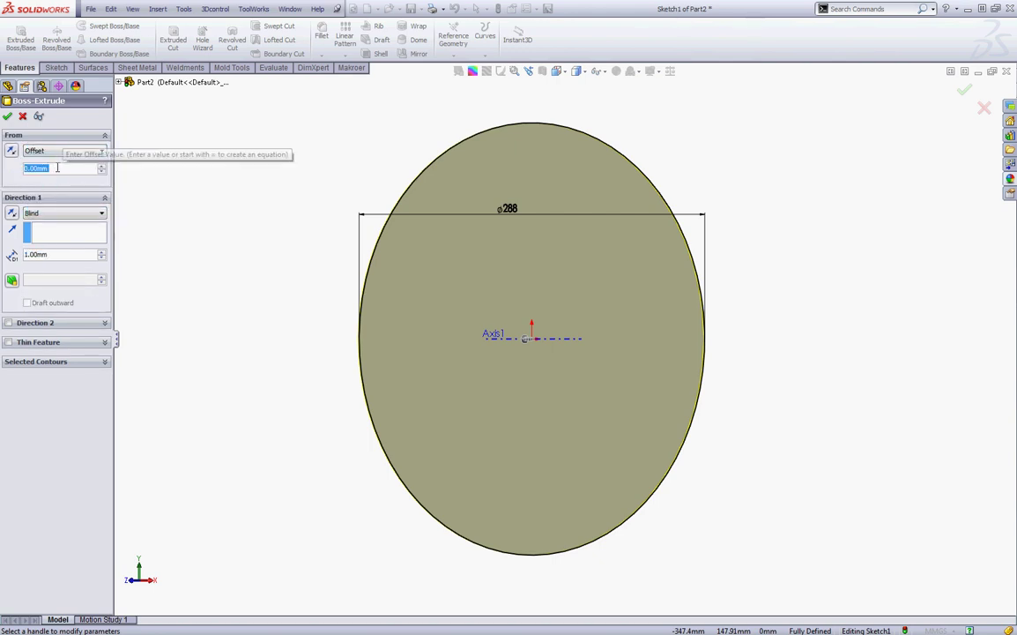
text(2,5)
key(Return)
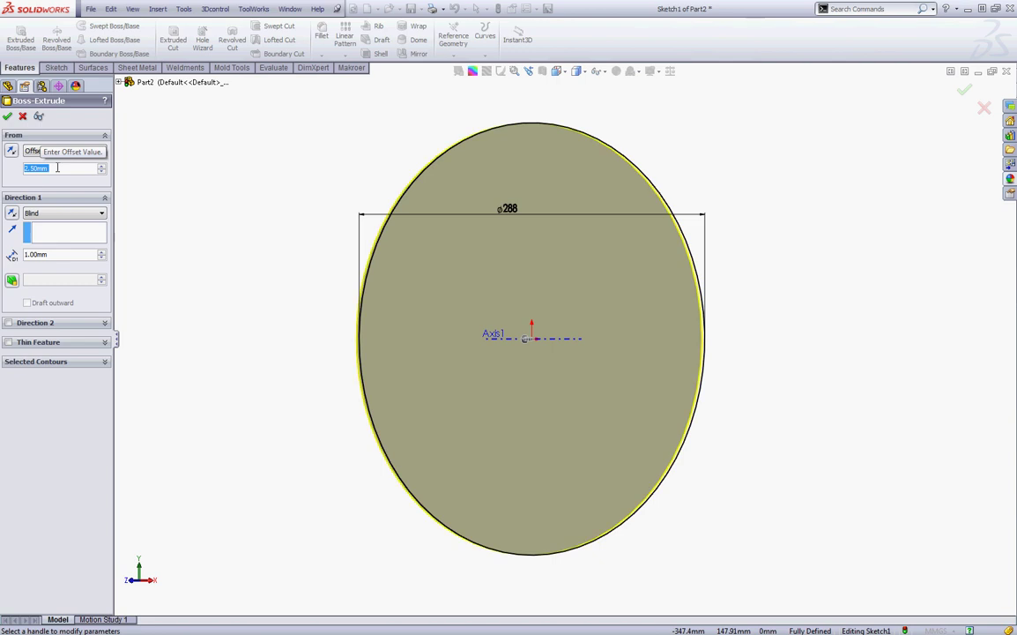
text(10)
key(Return)
click(8, 117)
click(295, 134)
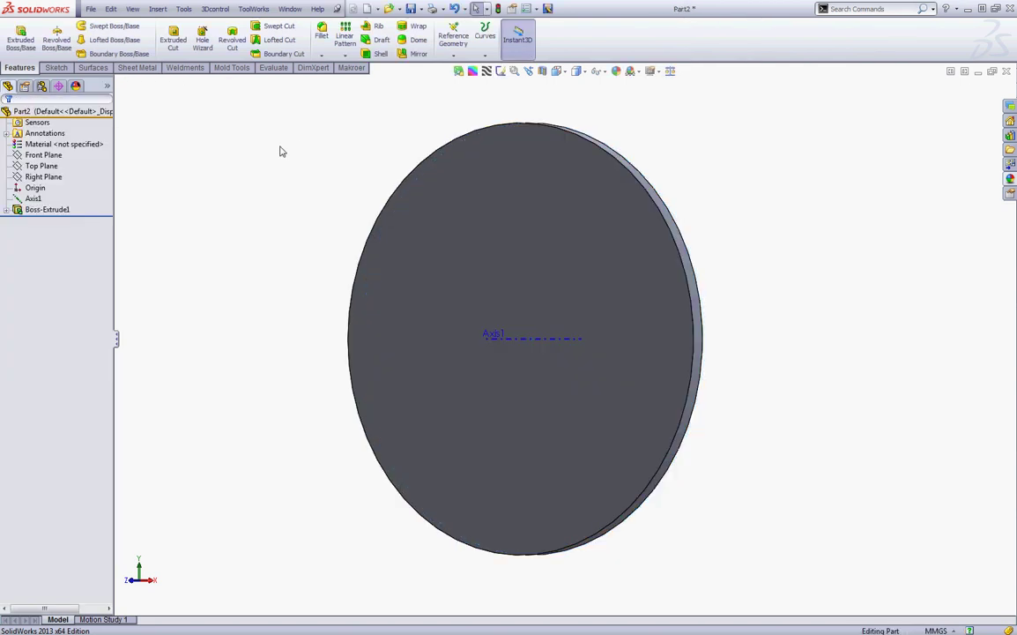
Step: Sketch a circle centred on the origin on the disc's front face and set its diameter to 161 mm
middle_drag(281, 148, 318, 144)
click(469, 202)
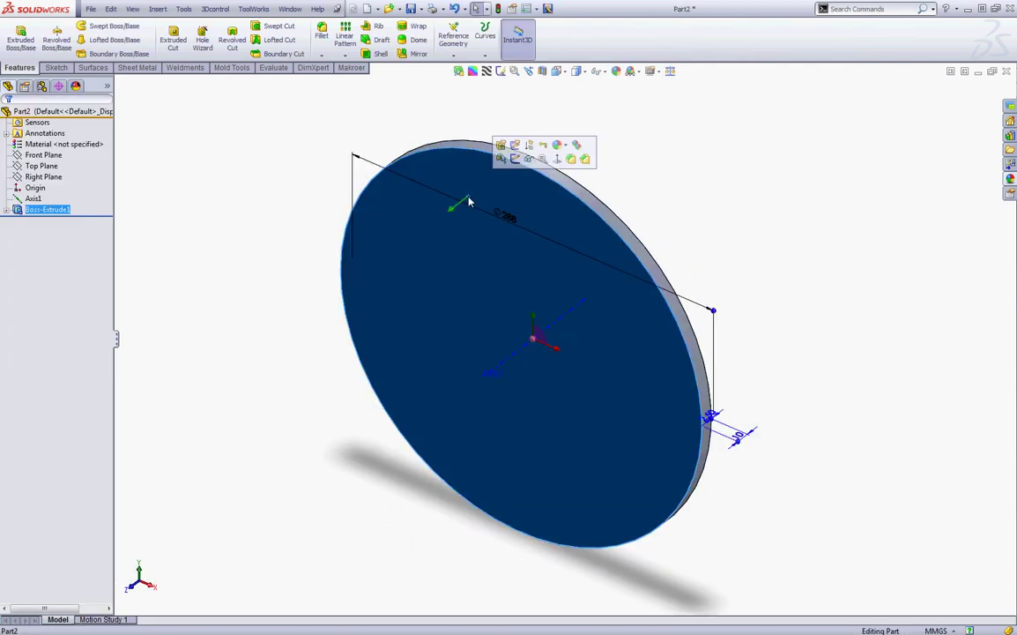
click(515, 159)
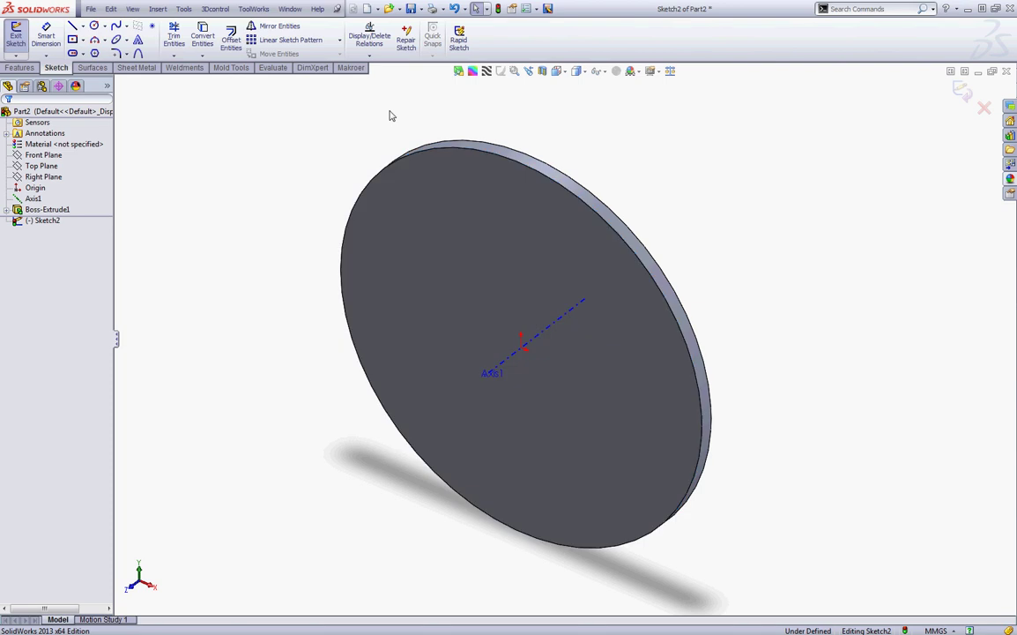
key(ctrl+8)
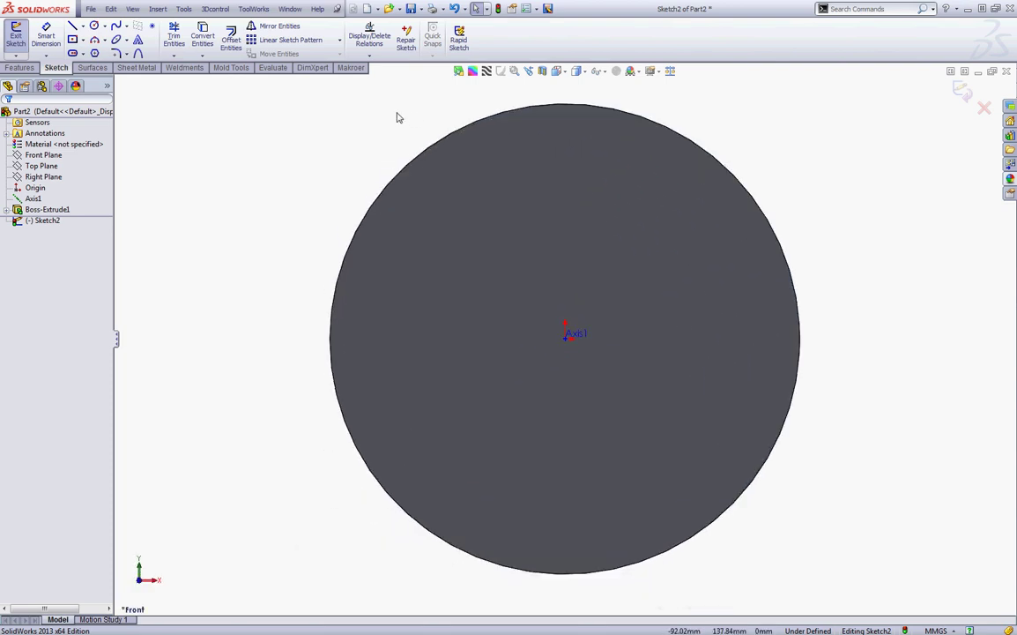
click(94, 26)
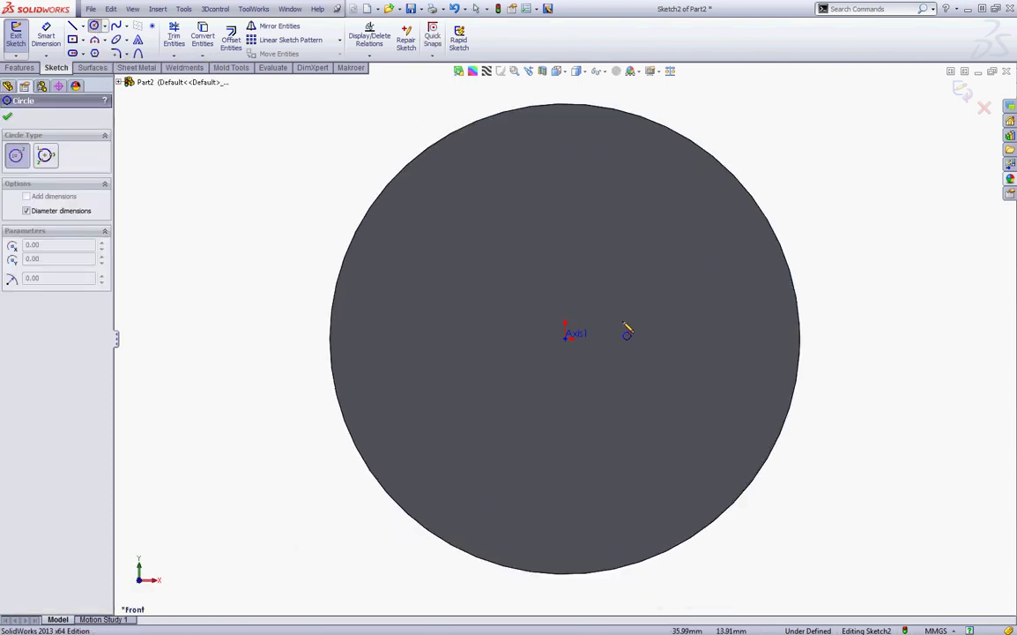
click(565, 338)
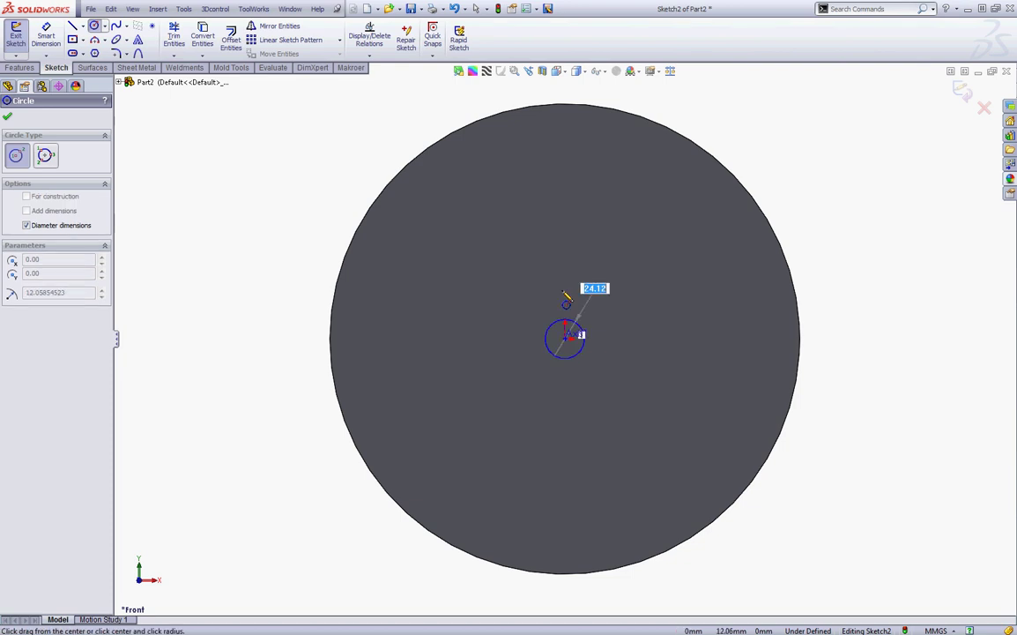
click(565, 231)
click(52, 33)
click(583, 229)
click(598, 202)
text(161)
key(Return)
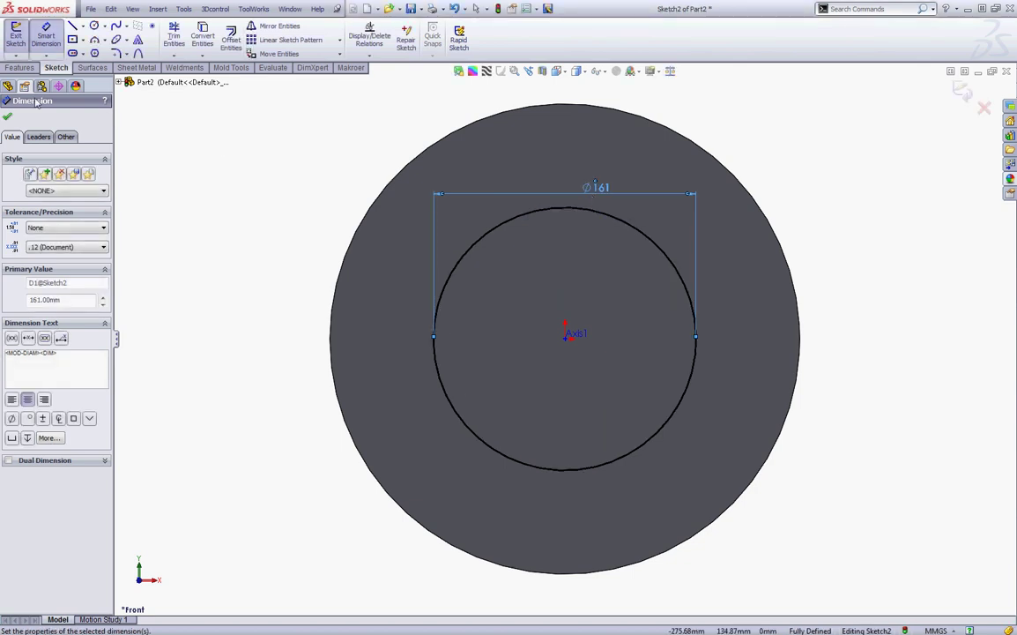
Step: Cut the 161 mm circle 1 mm deep into the disc's front face
click(21, 68)
click(173, 40)
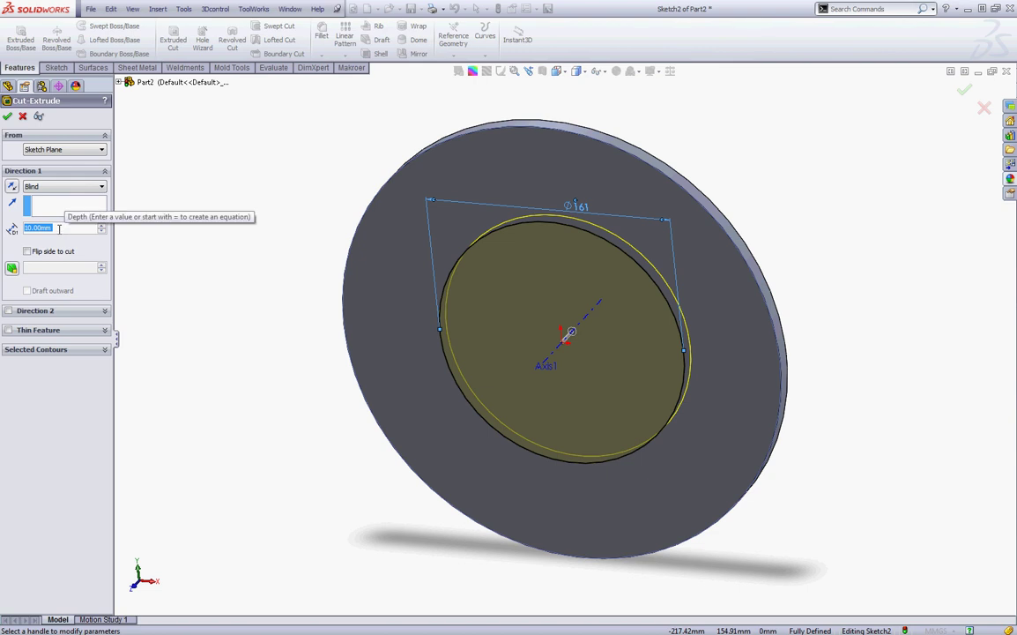
text(1)
key(Return)
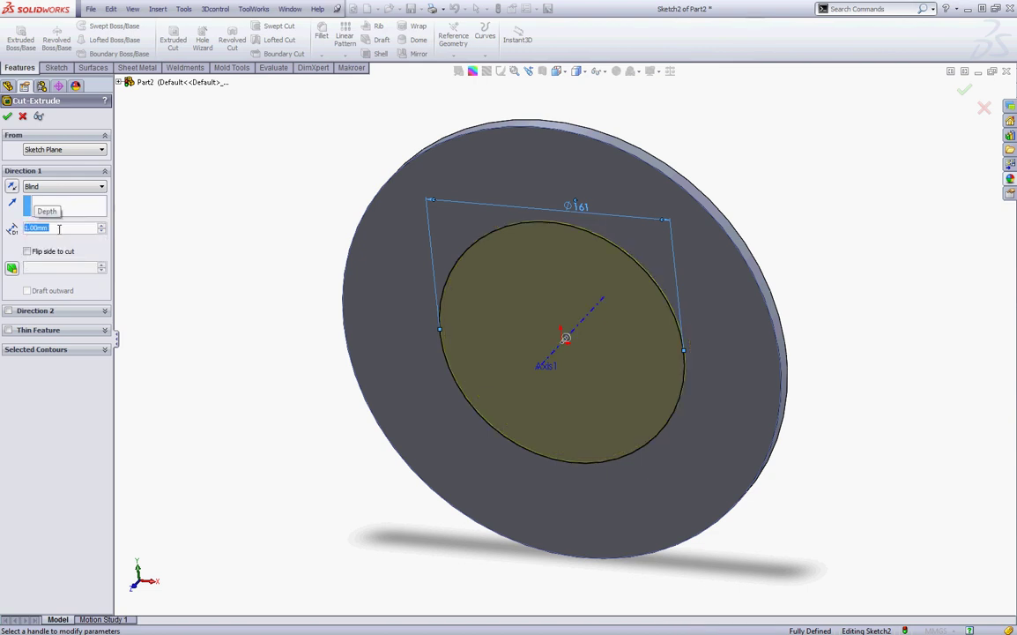
click(7, 117)
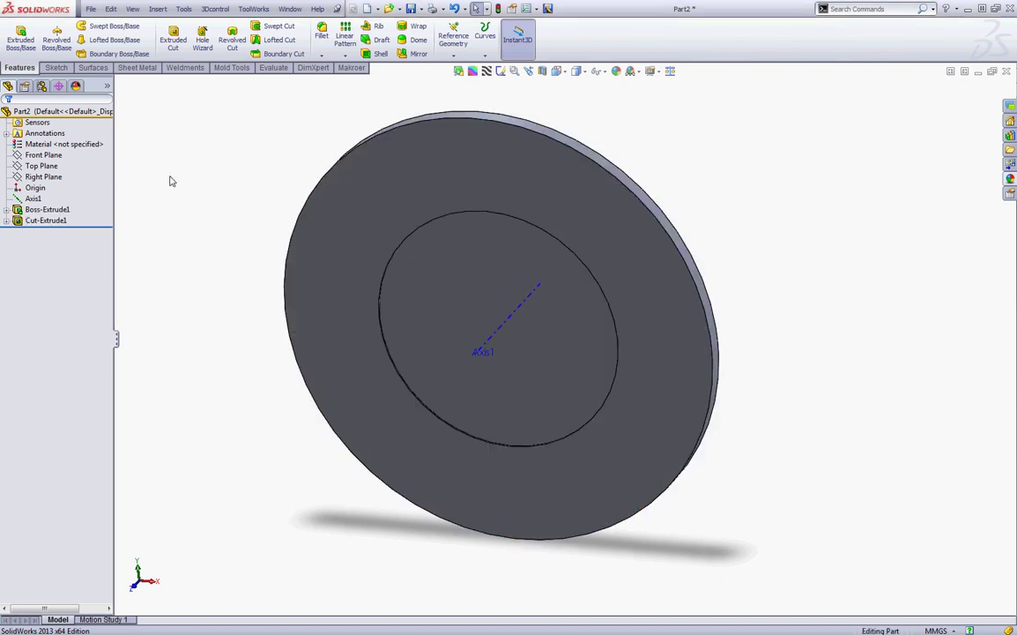
Step: Sketch a circle centred on the origin on the Front Plane and set its diameter to 135 mm
click(44, 156)
click(55, 139)
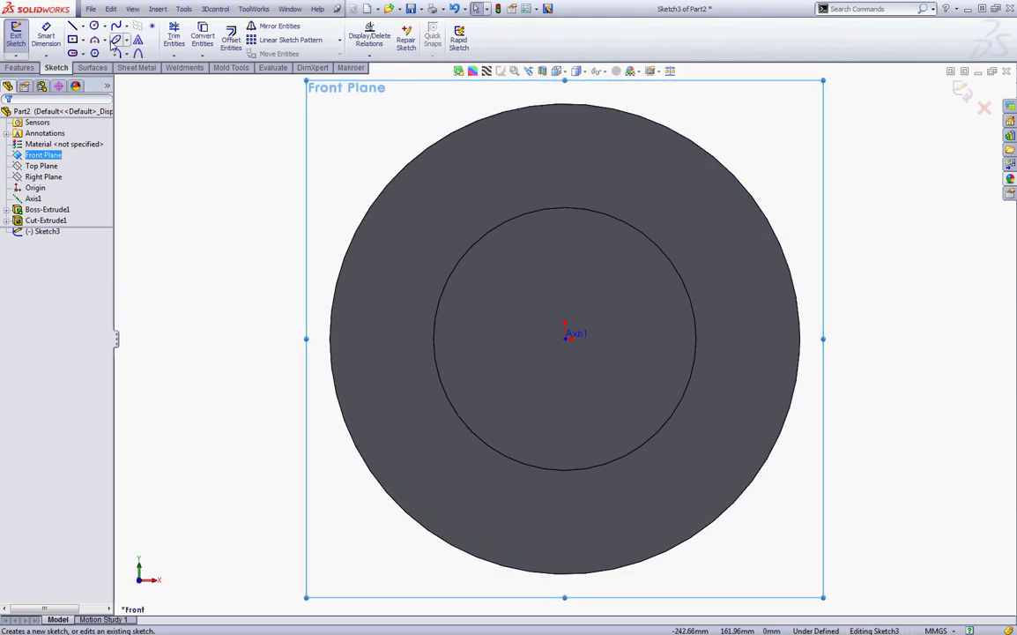
click(94, 26)
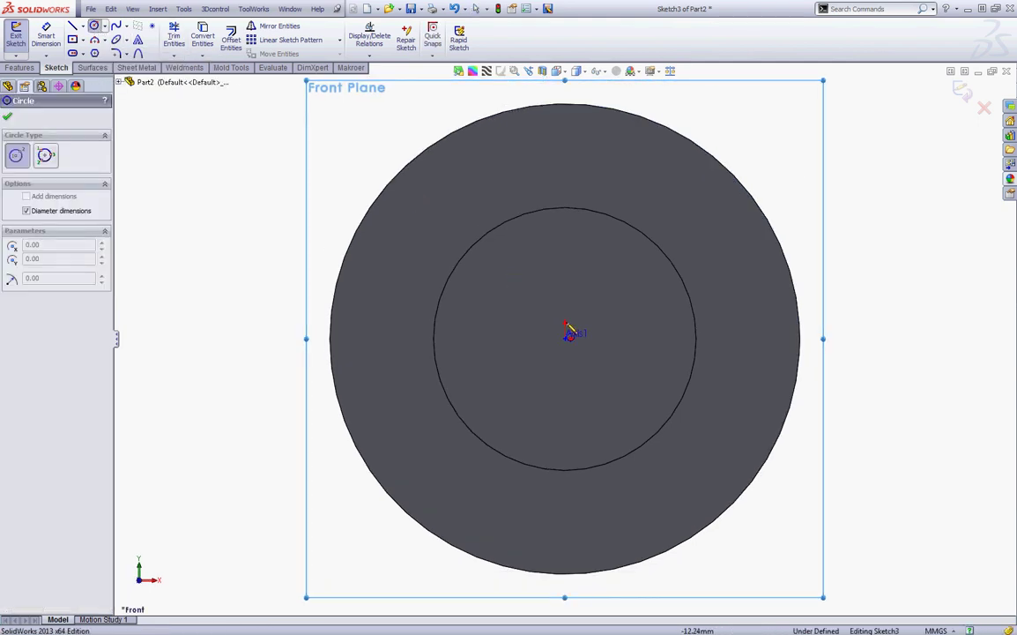
click(565, 339)
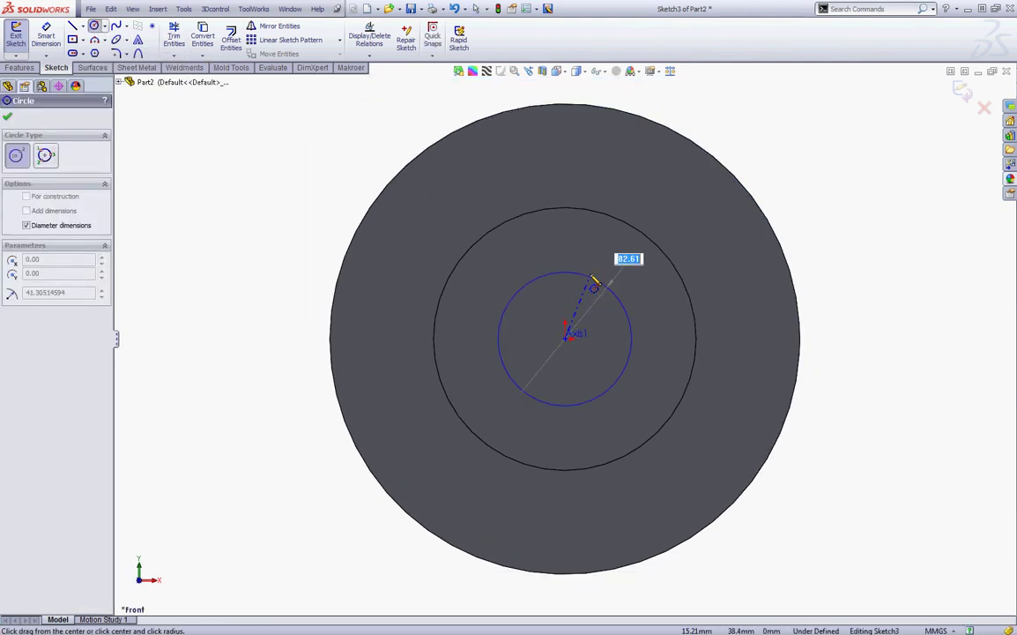
click(598, 274)
click(47, 35)
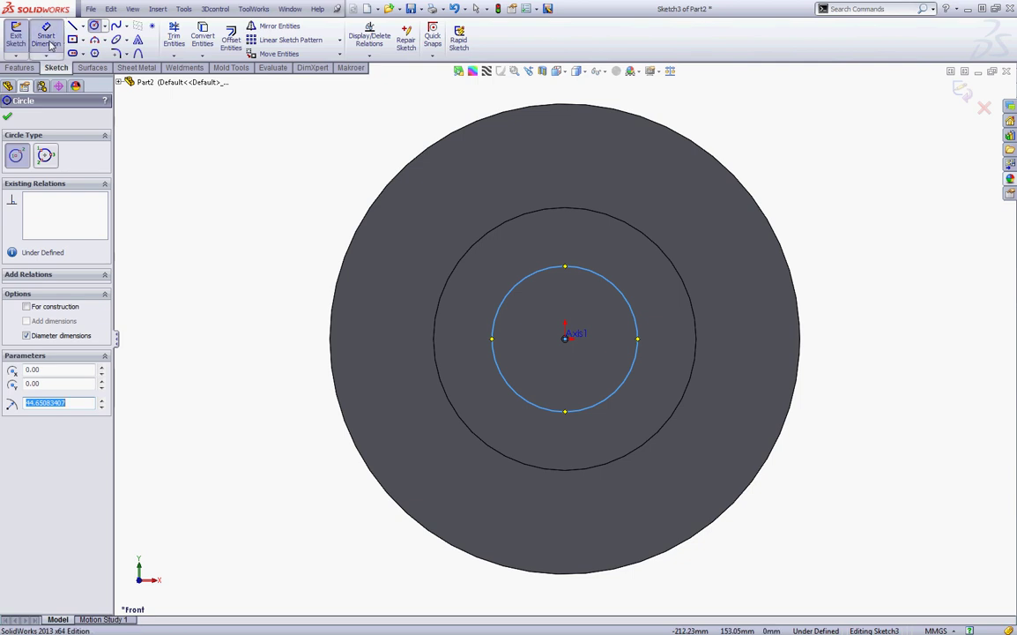
click(539, 267)
click(533, 255)
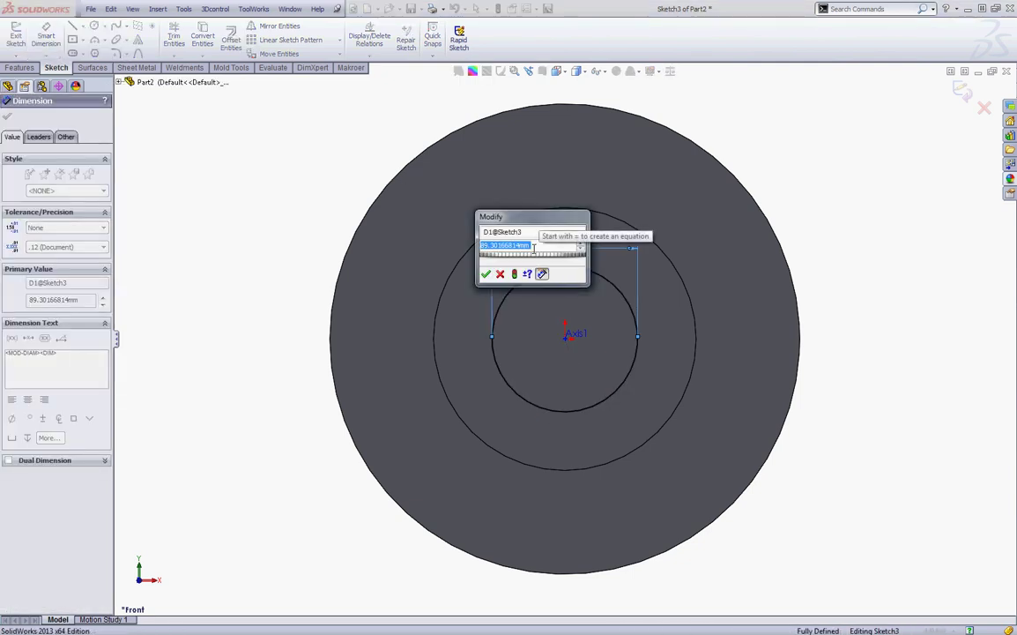
text(135)
key(Return)
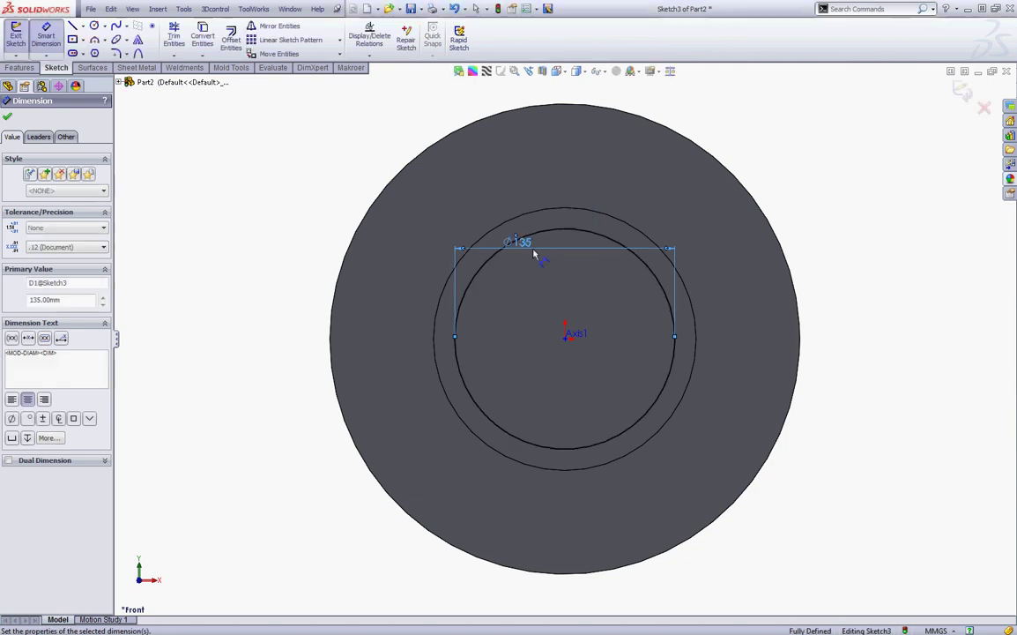
Step: Cut the 135 mm circle through all of the disc, reversing the cut direction so it passes through the material
click(36, 70)
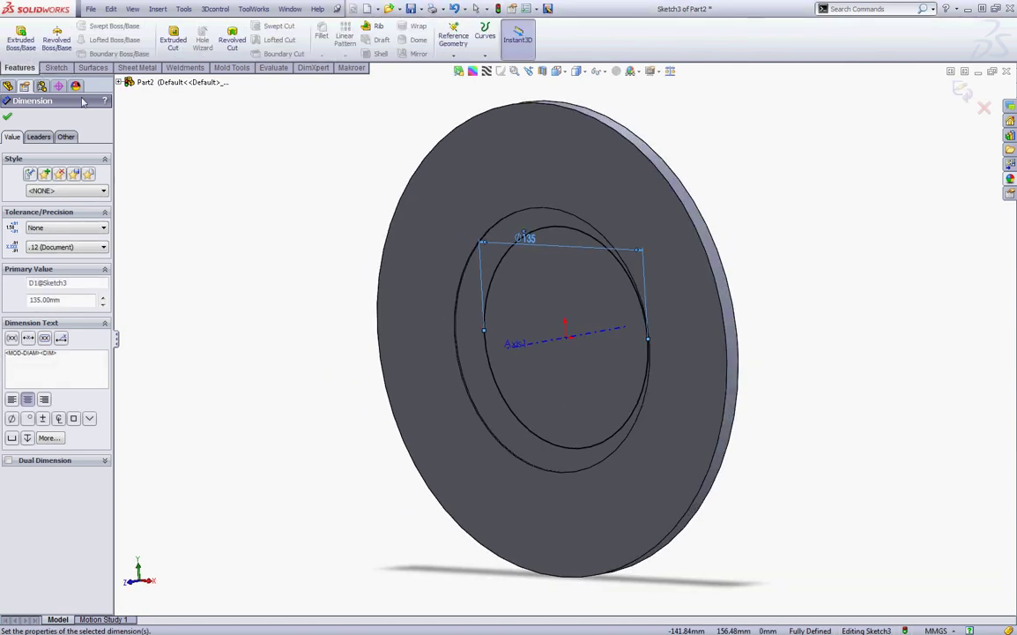
click(172, 40)
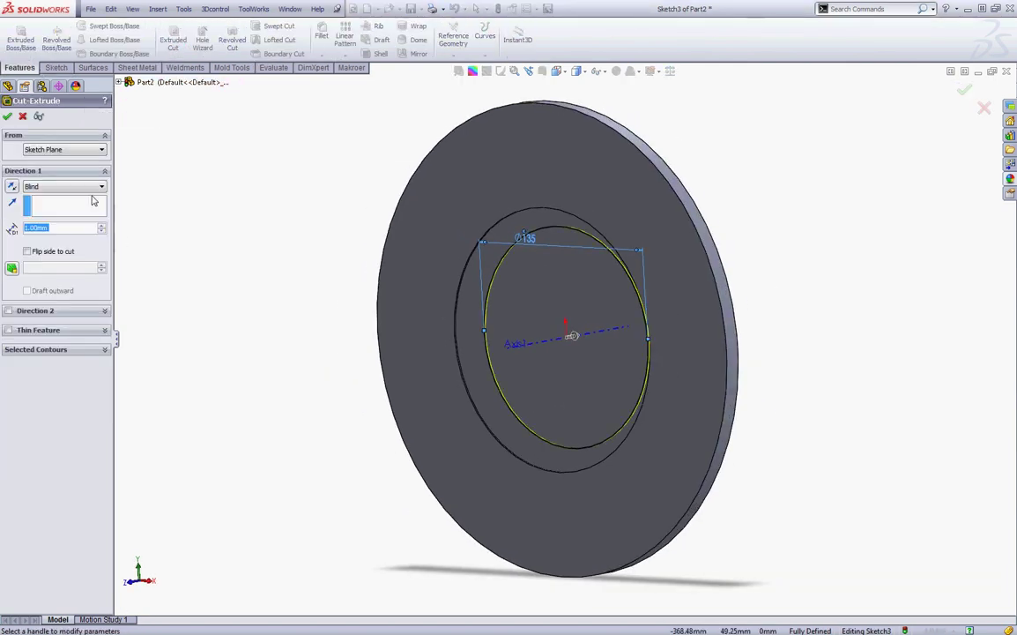
click(52, 188)
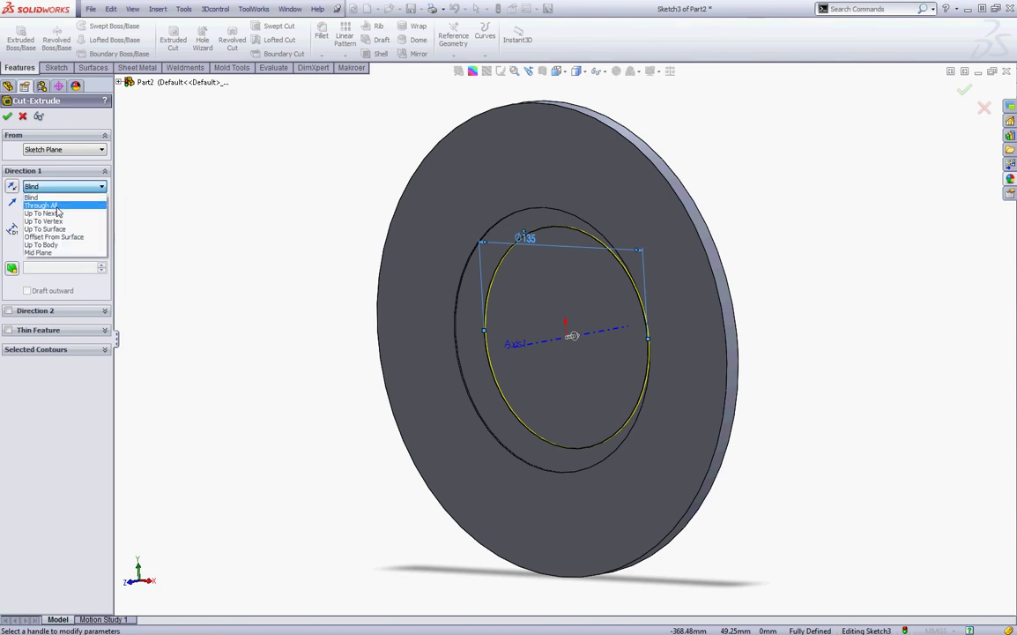
click(59, 210)
middle_drag(271, 202, 45, 170)
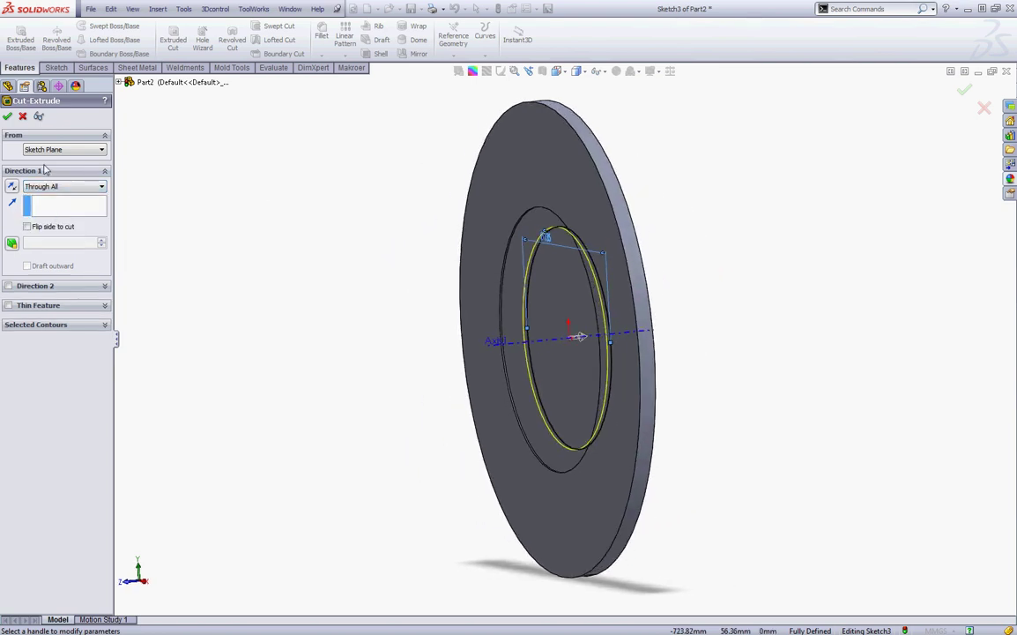
click(13, 187)
click(7, 116)
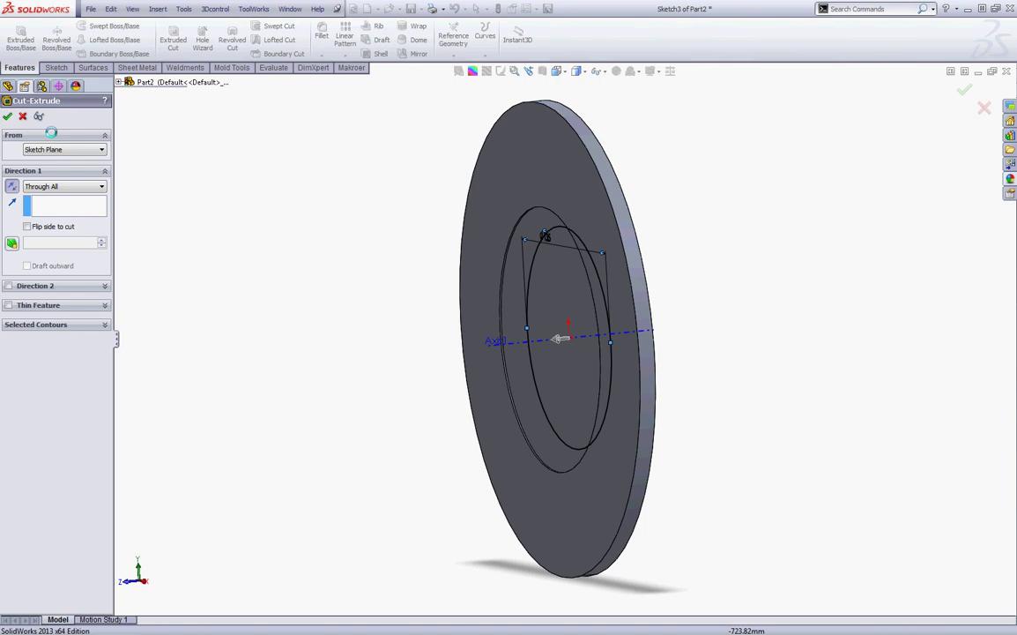
Step: Start a sketch on the disc's back face and convert the central hole's edge into a sketch circle
middle_drag(324, 189, 794, 165)
click(583, 163)
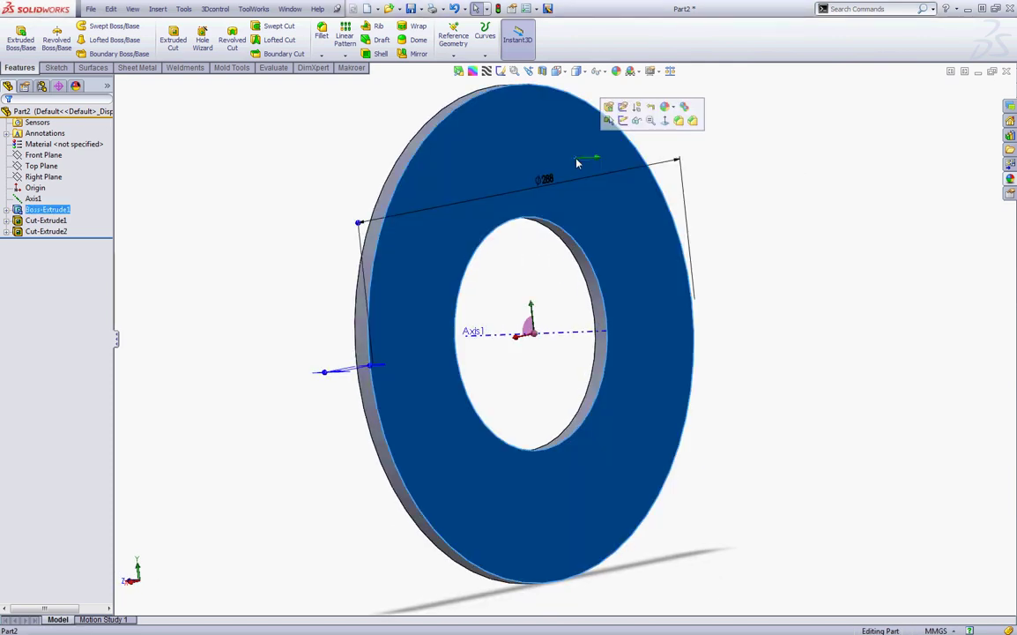
click(622, 120)
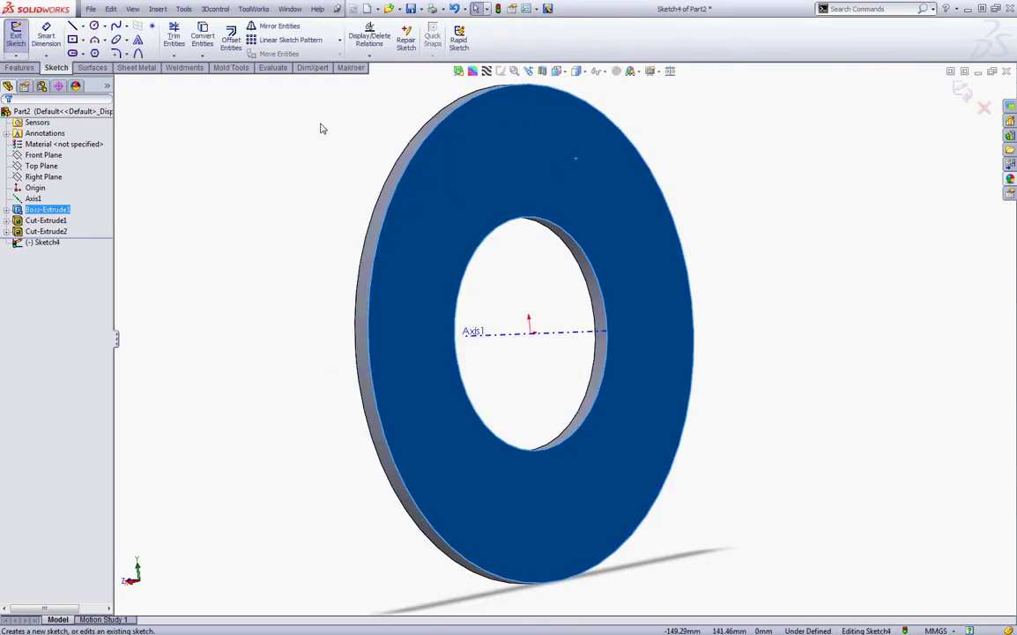
click(353, 133)
click(581, 251)
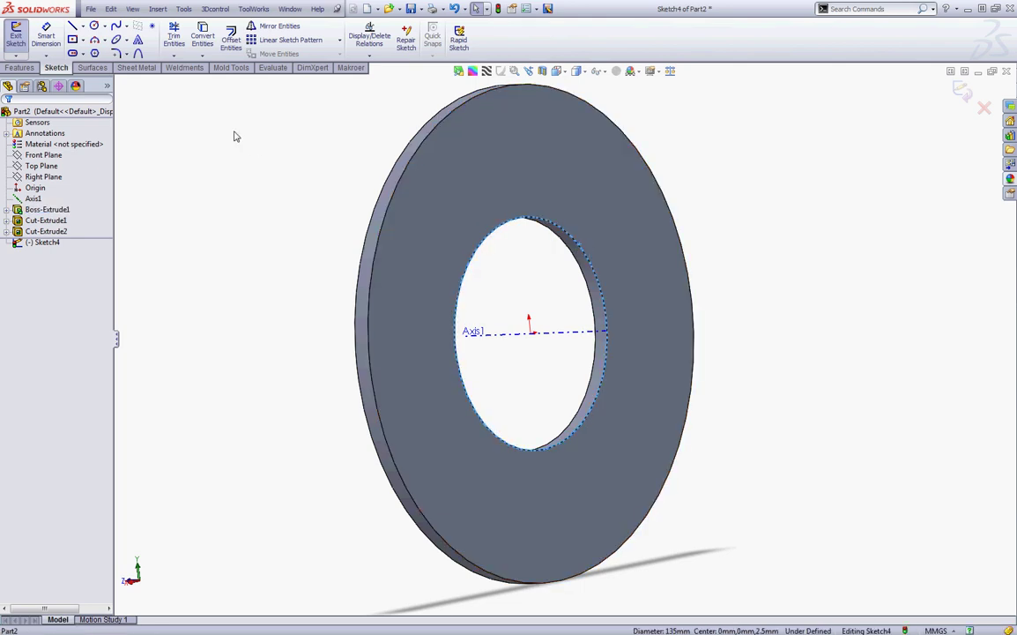
click(203, 38)
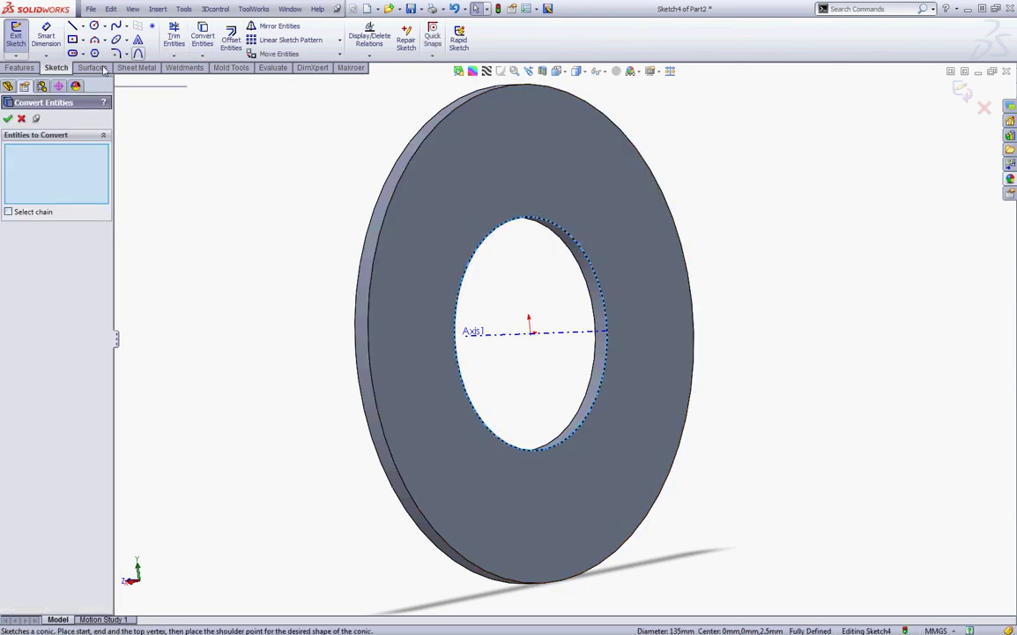
click(8, 120)
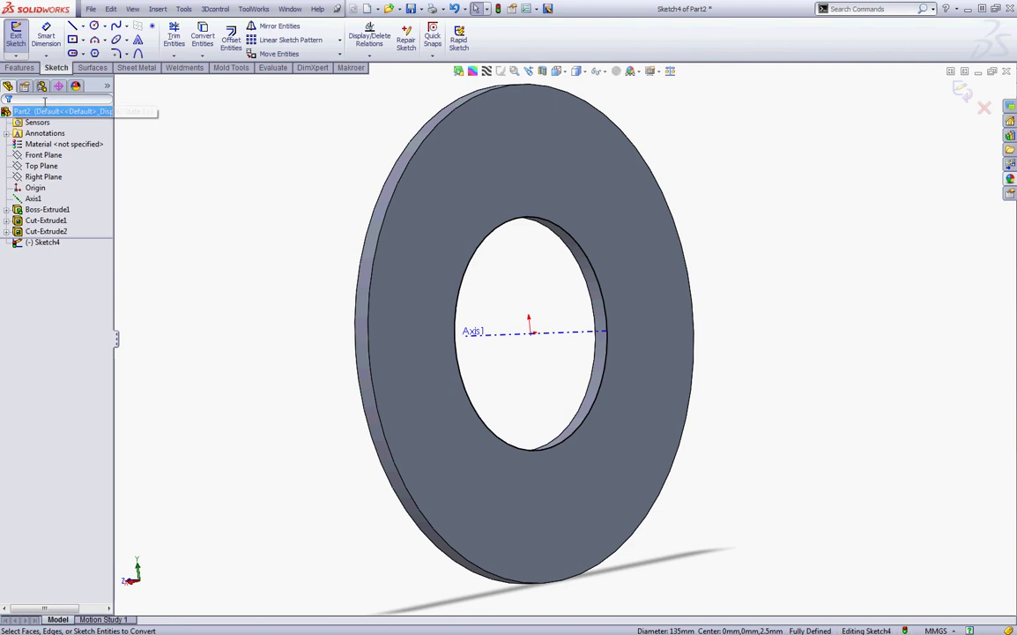
Step: Sketch a circle centred on the origin around the central hole and set its diameter to 148.25 mm
click(95, 27)
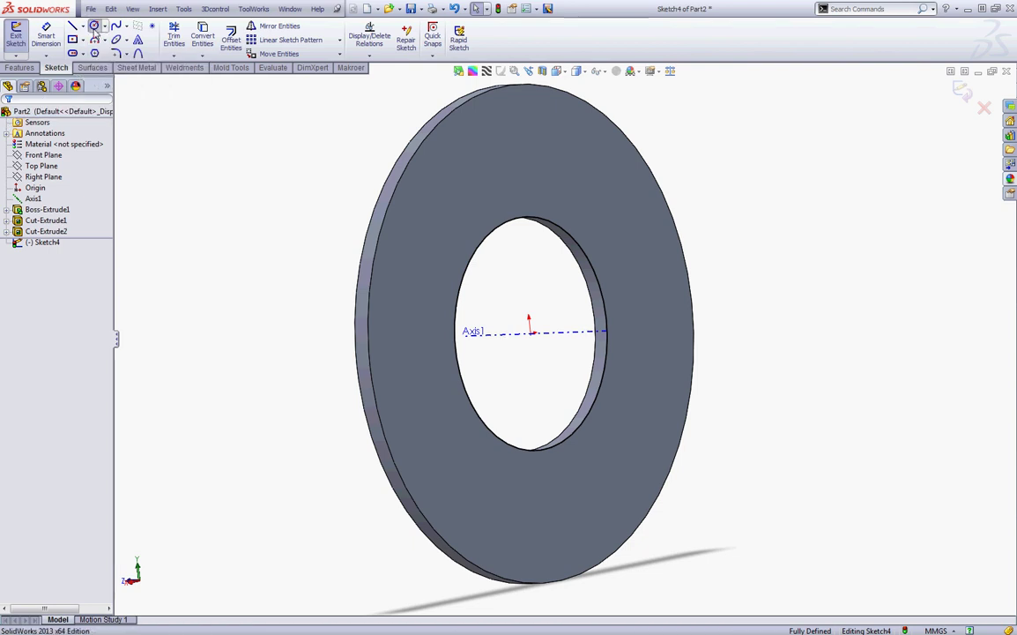
click(530, 332)
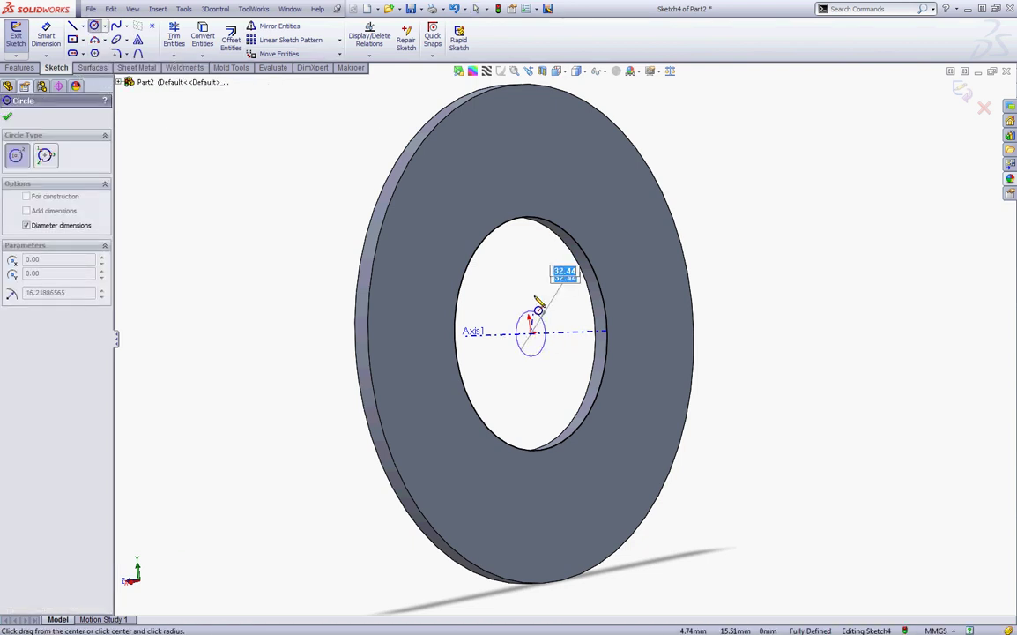
click(515, 190)
click(51, 40)
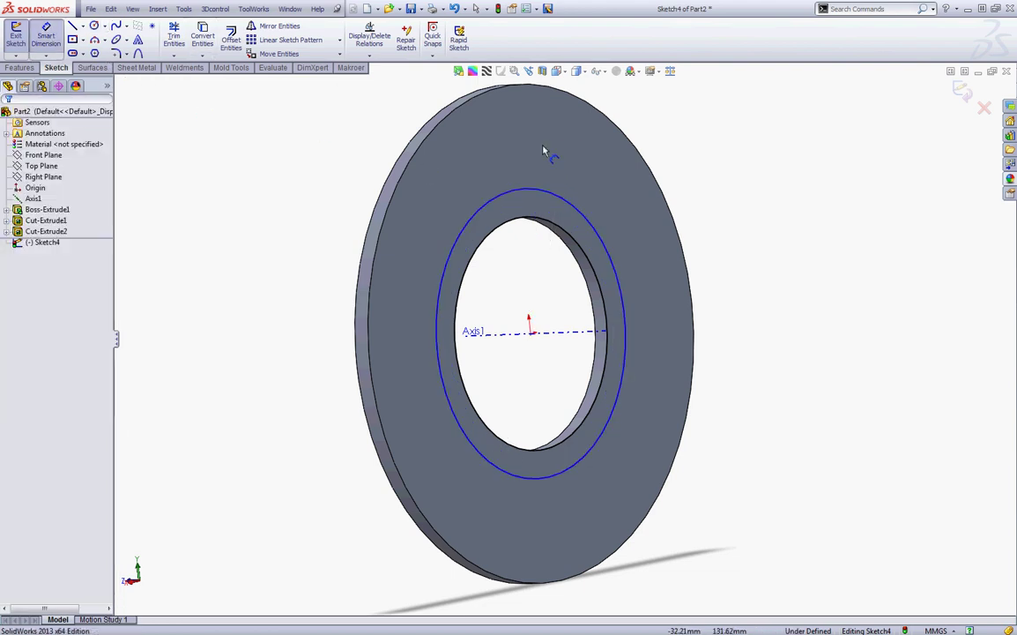
click(571, 201)
click(574, 168)
text(148,25)
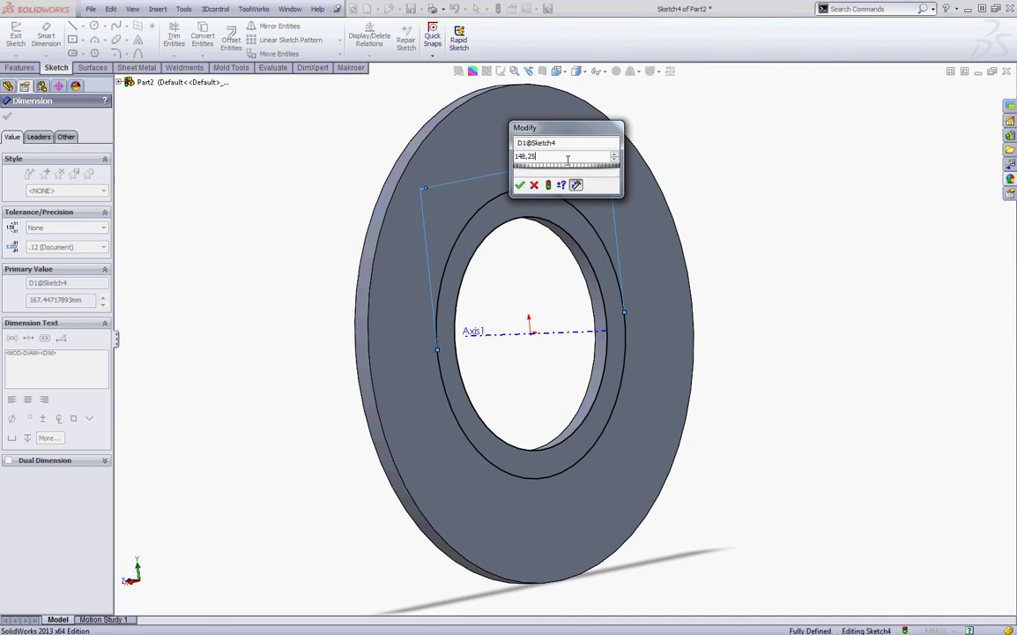
key(Return)
click(216, 166)
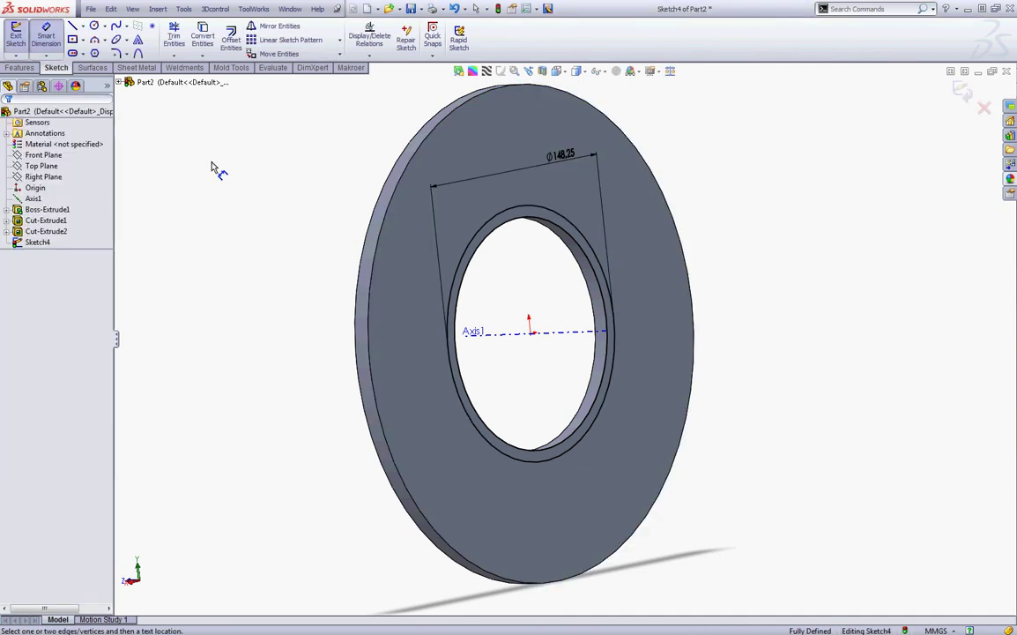
Step: Extrude the ring between the two circles backwards from the disc, using Offset From Surface at 46.33 mm from the disc's front face
click(21, 68)
click(23, 44)
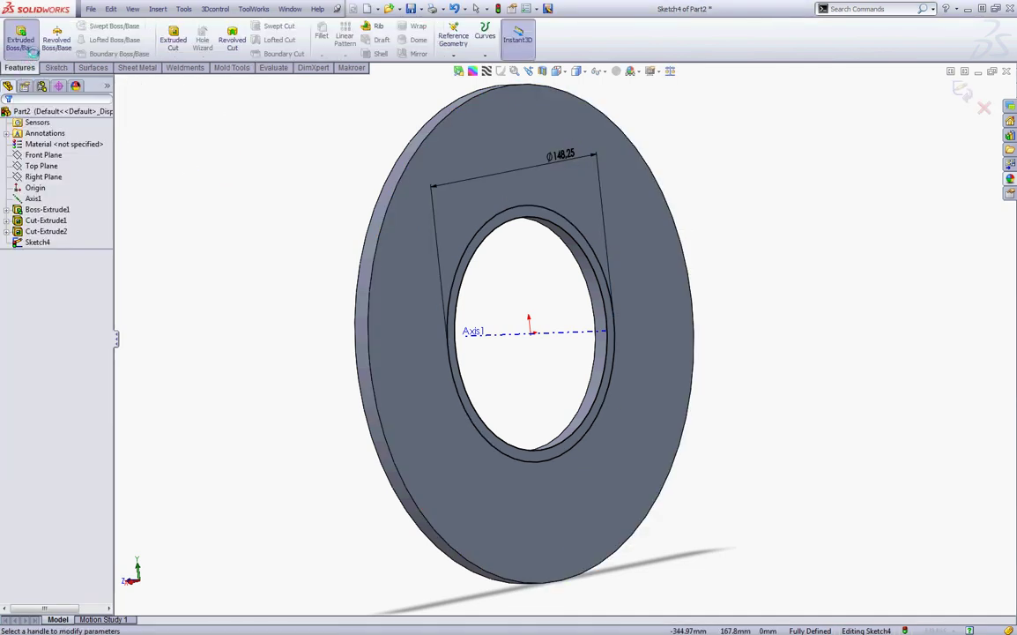
click(89, 189)
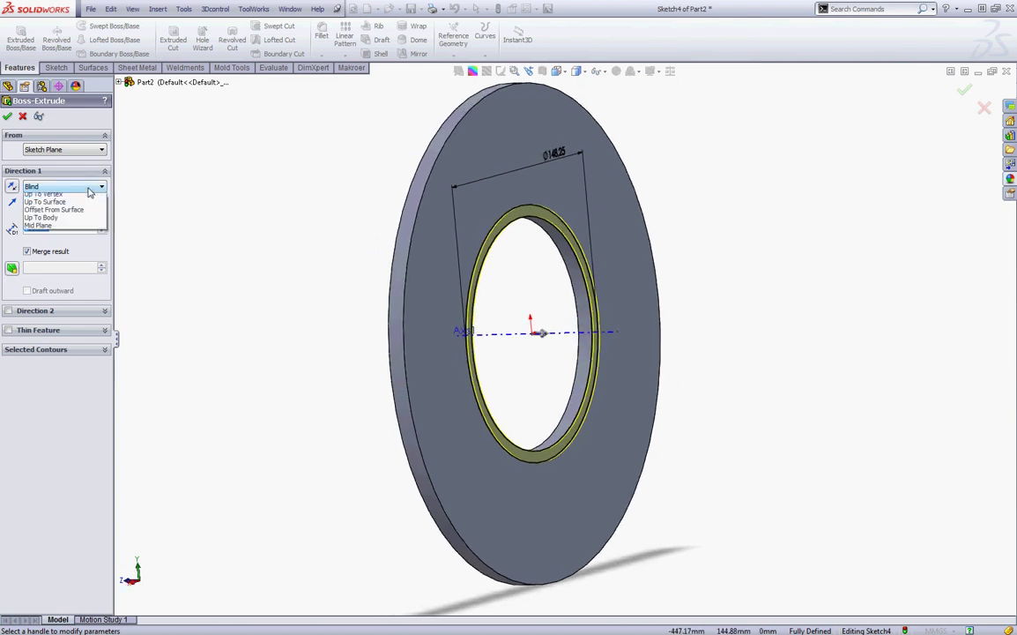
click(79, 231)
middle_drag(279, 172, 320, 170)
click(481, 128)
middle_drag(215, 247, 155, 227)
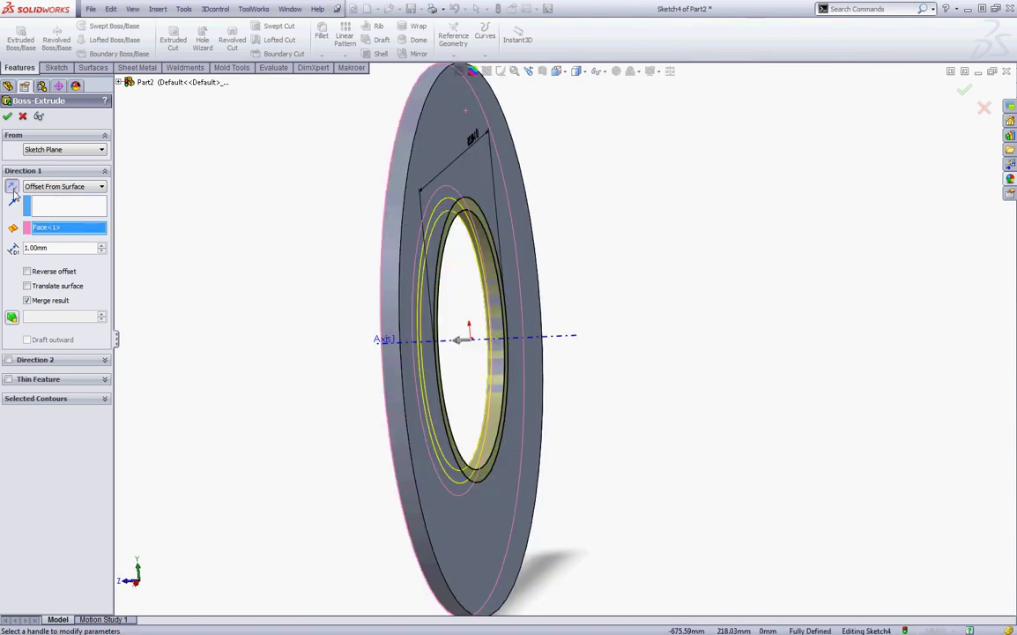
click(13, 191)
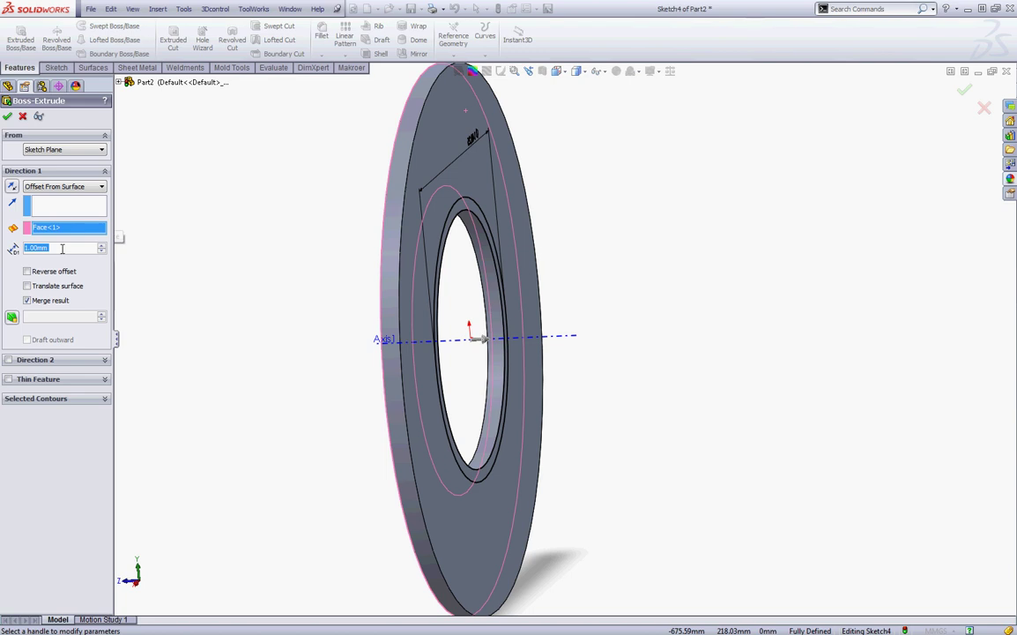
text(4)
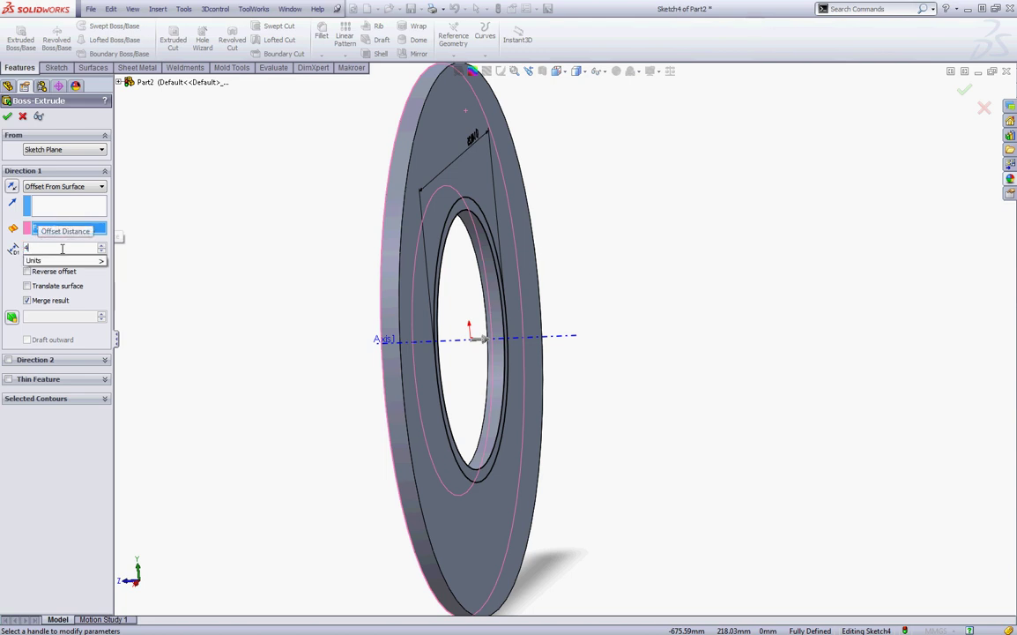
text(6.33)
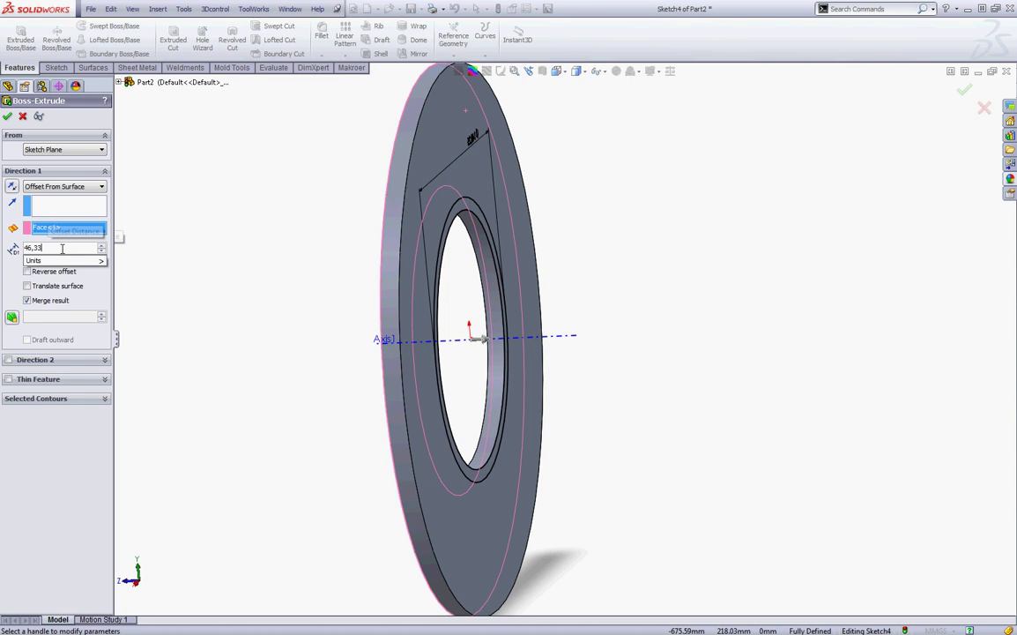
key(Return)
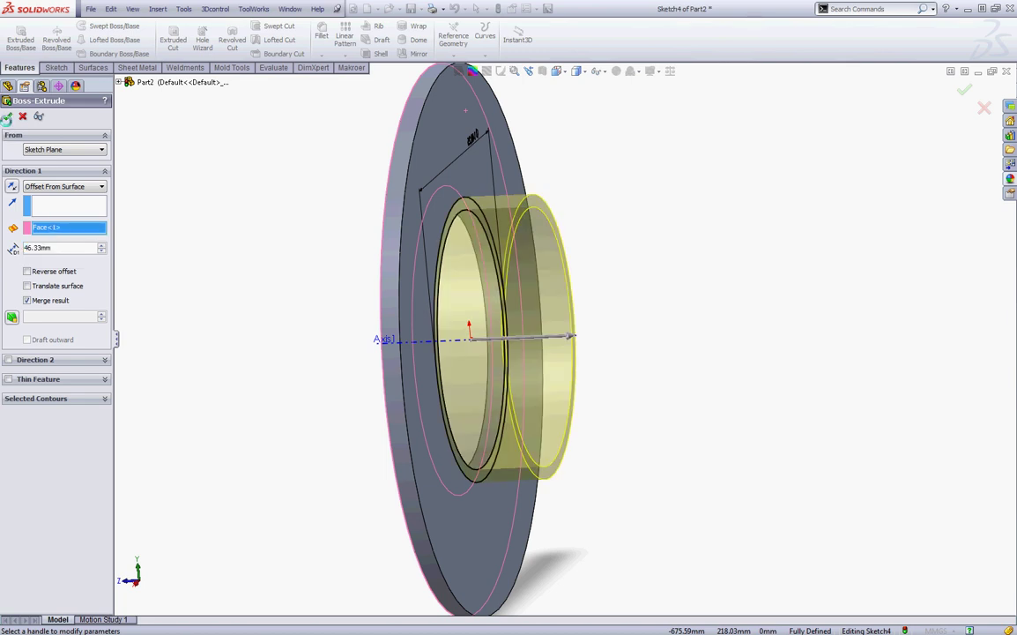
click(8, 117)
click(296, 168)
Step: Start a sketch on the end face of the hub ring and convert its outer circular edge
scroll(623, 203, up, 2)
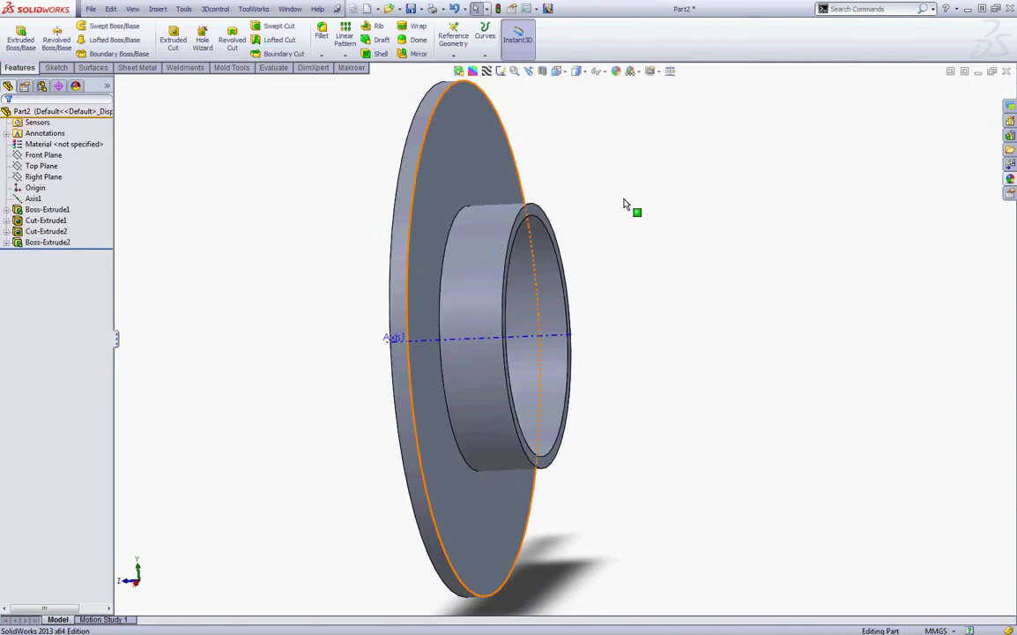
middle_drag(755, 242, 654, 243)
scroll(511, 234, down, 2)
click(501, 240)
scroll(502, 239, down, 1)
scroll(501, 243, down, 1)
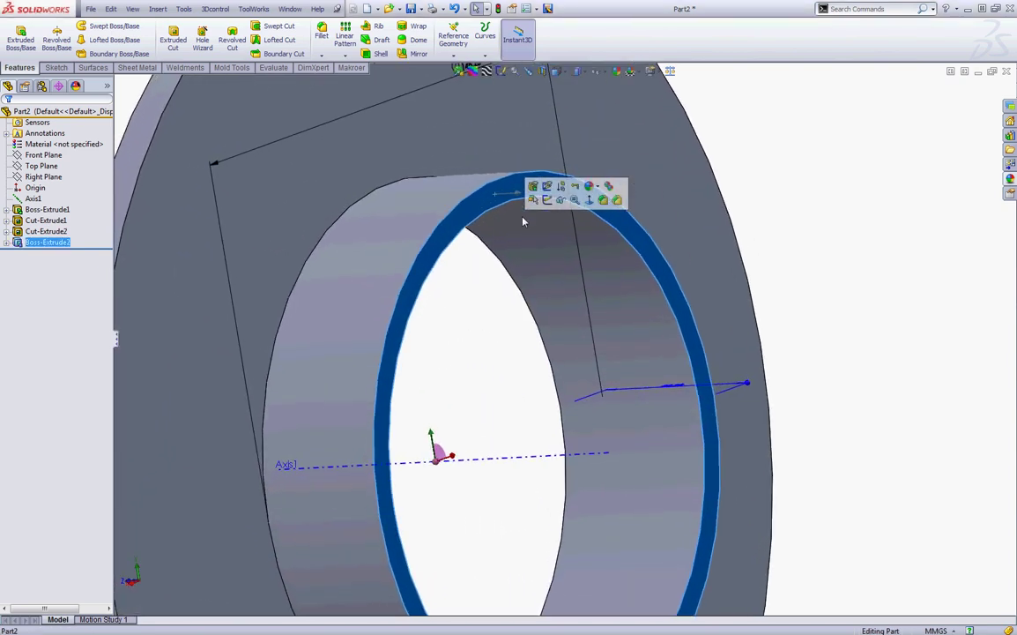
click(547, 201)
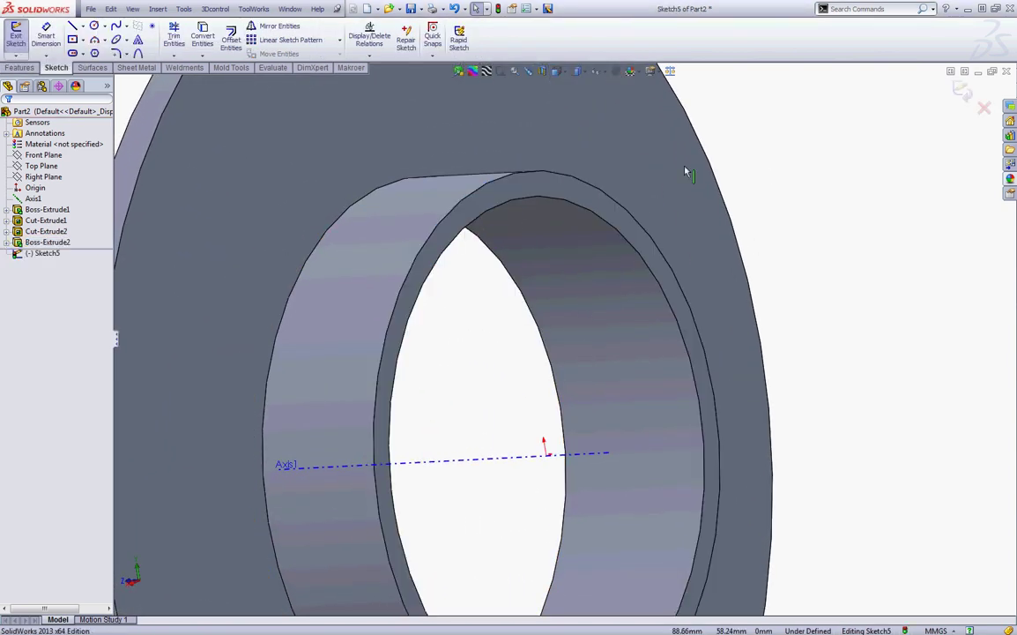
click(465, 205)
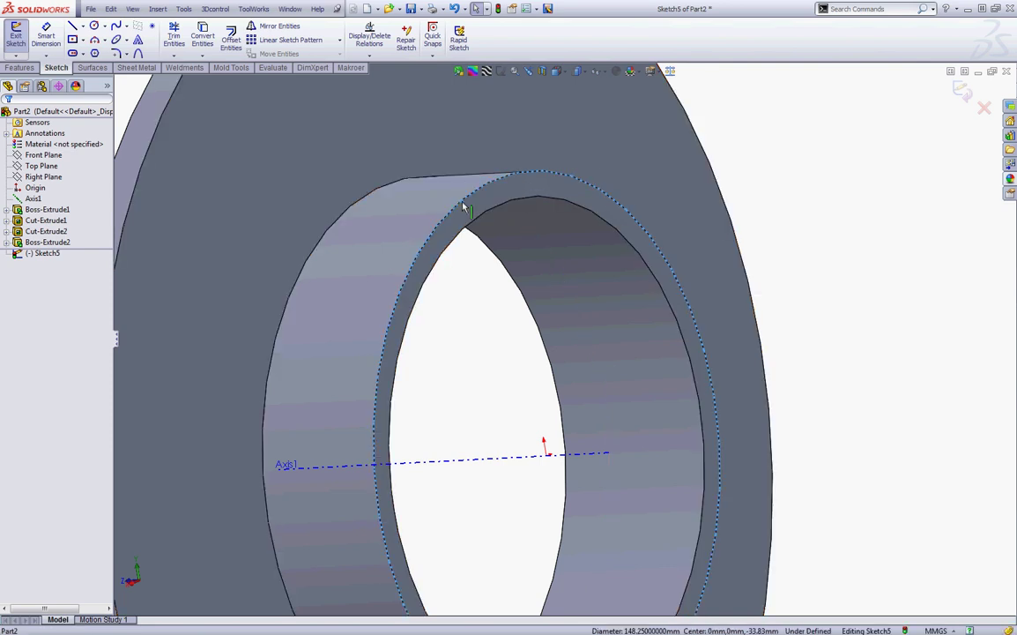
click(203, 40)
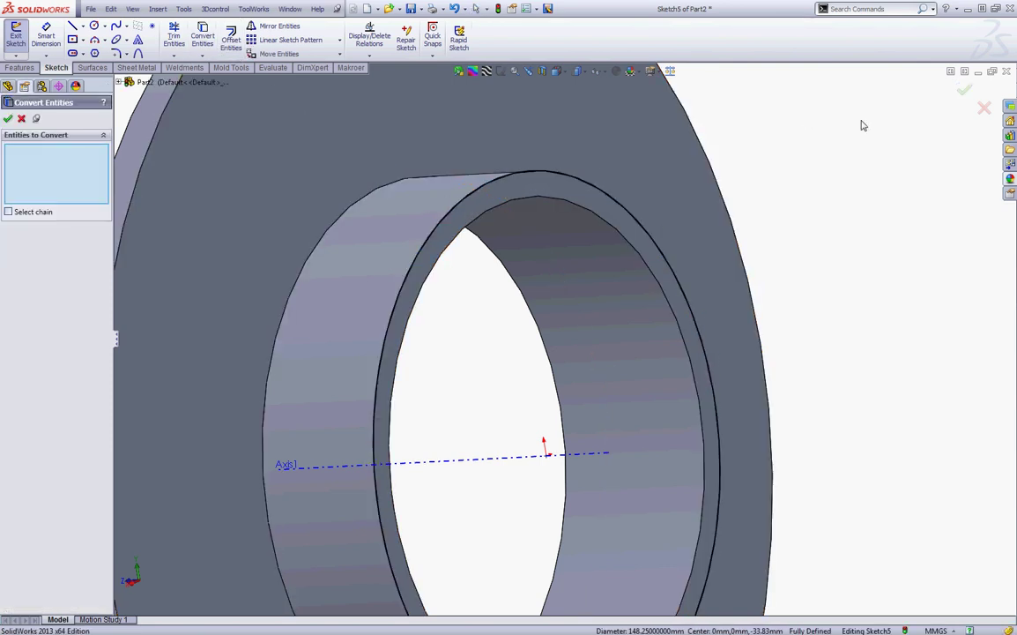
Step: Extrude the converted circle 7.2 mm inward into the hub ring with merged result, closing off its back end
key(f)
click(26, 70)
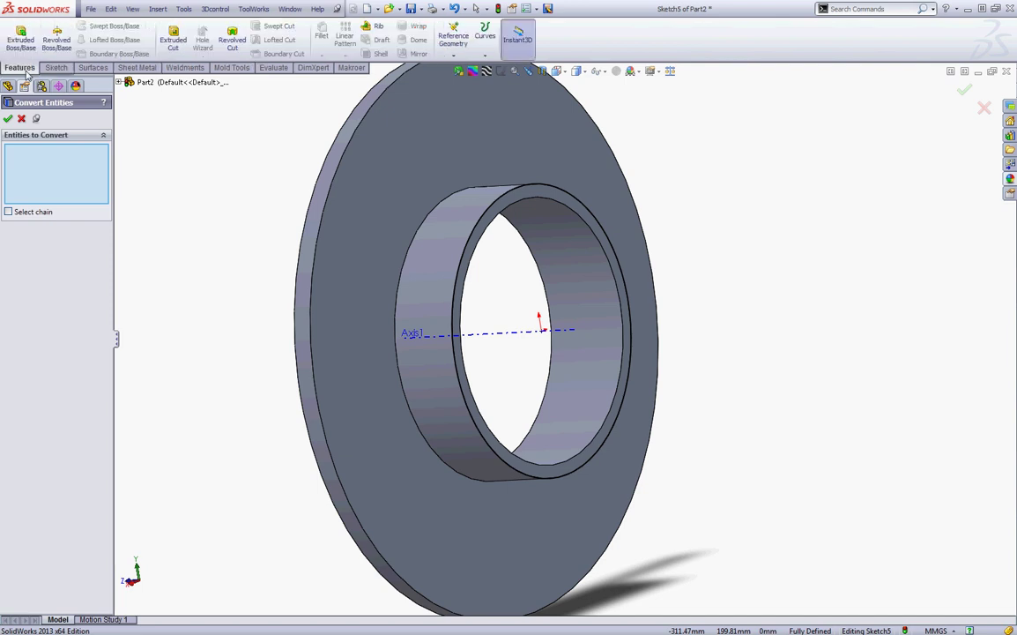
click(22, 41)
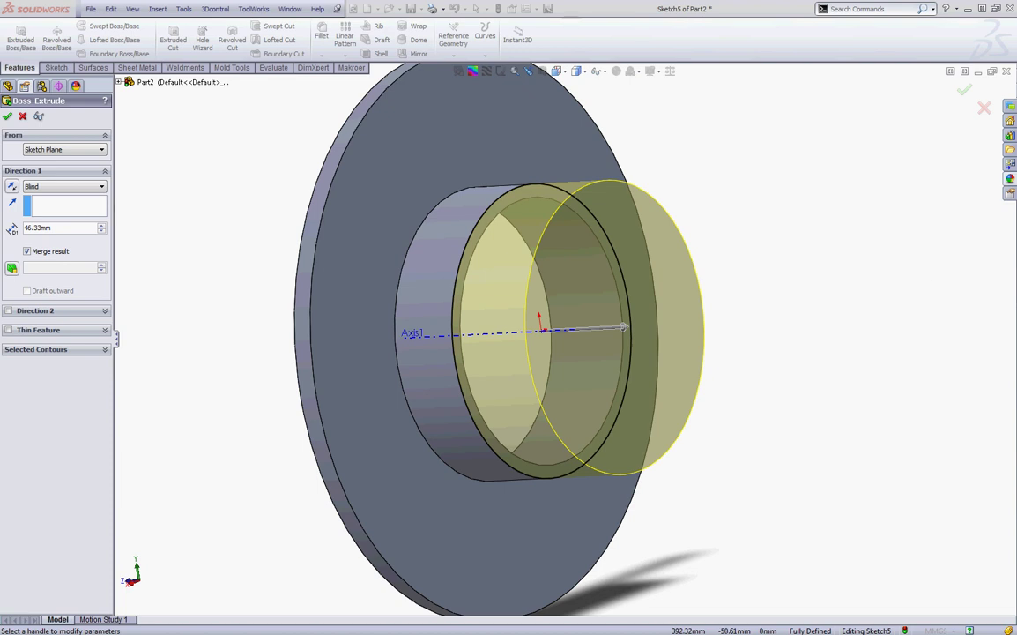
click(44, 228)
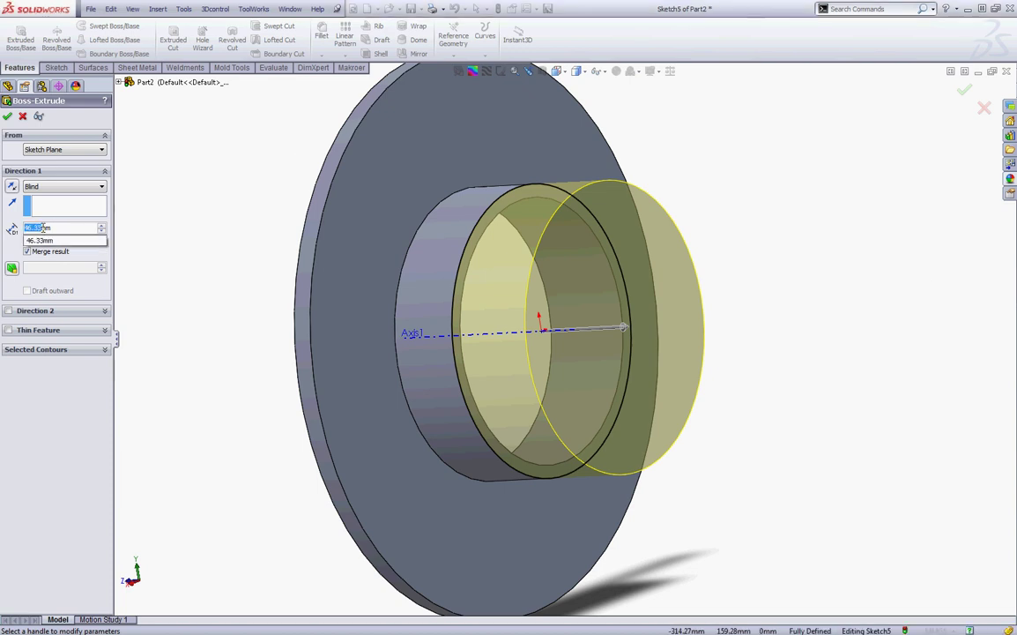
text(7.2)
key(Return)
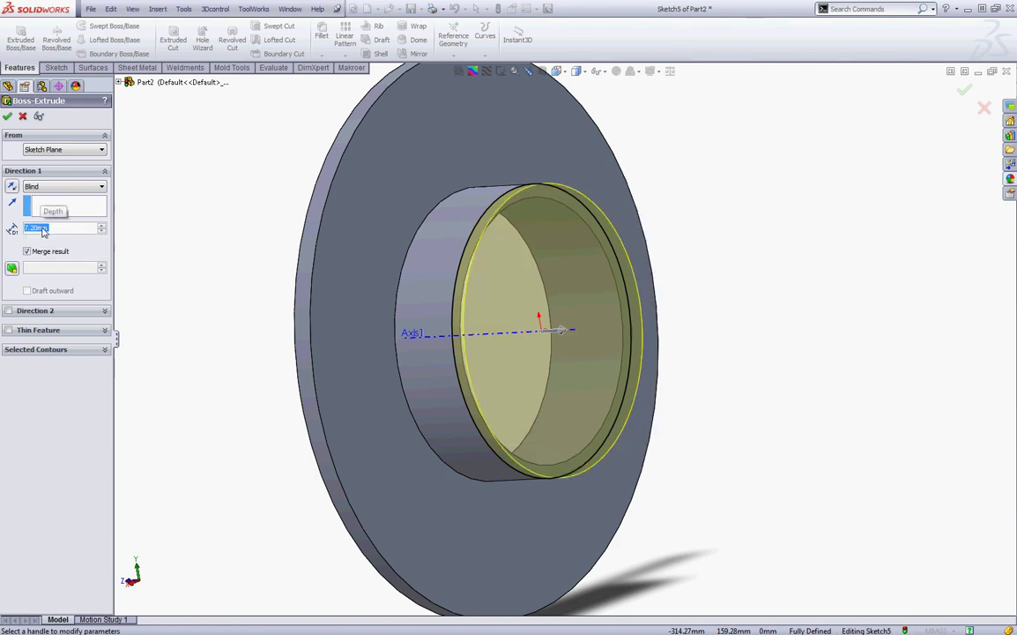
click(12, 186)
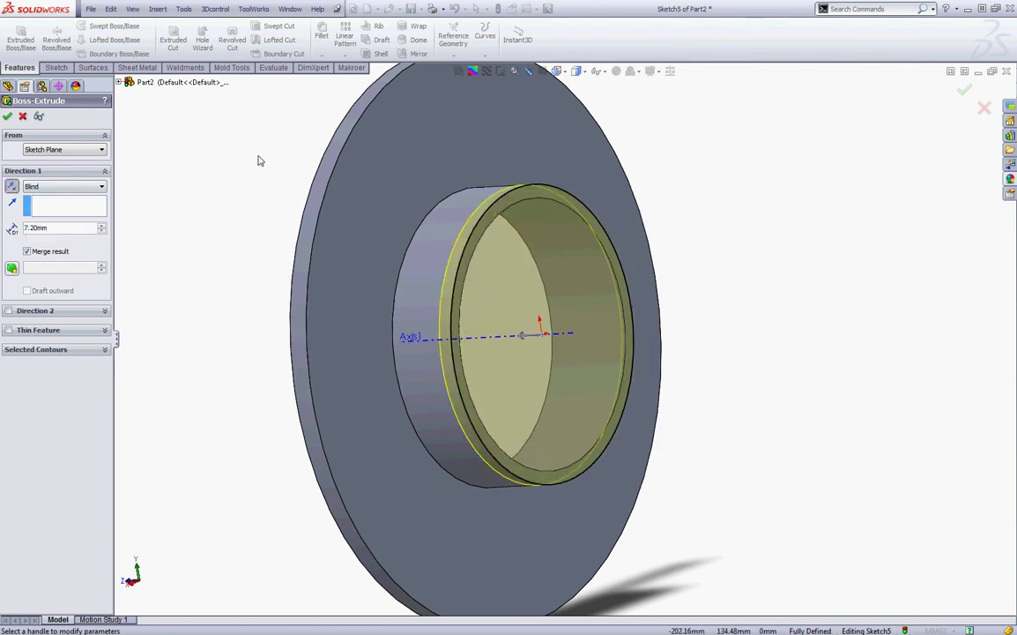
click(9, 116)
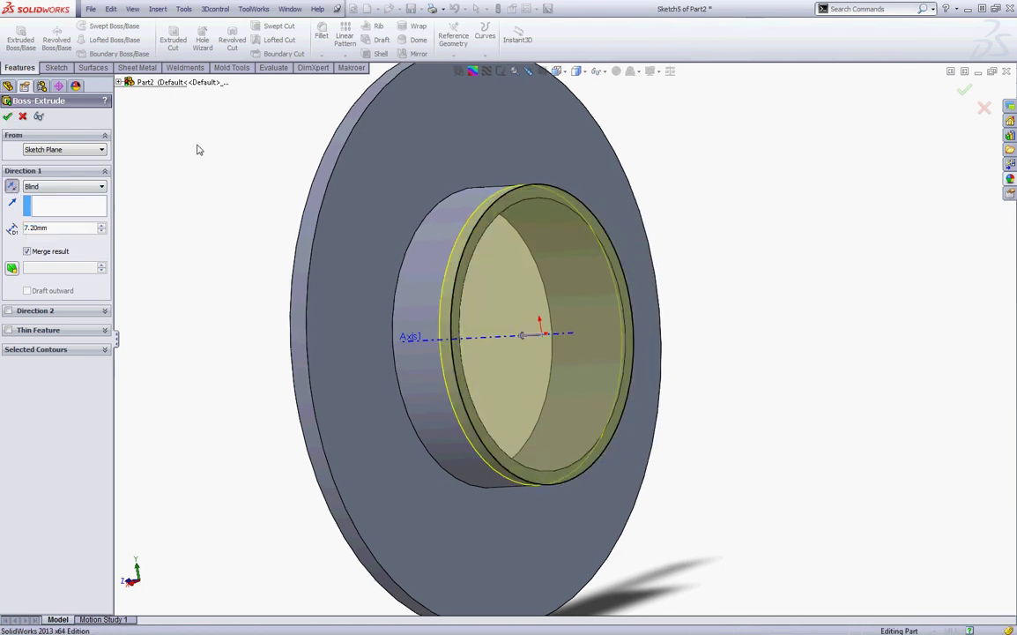
click(274, 138)
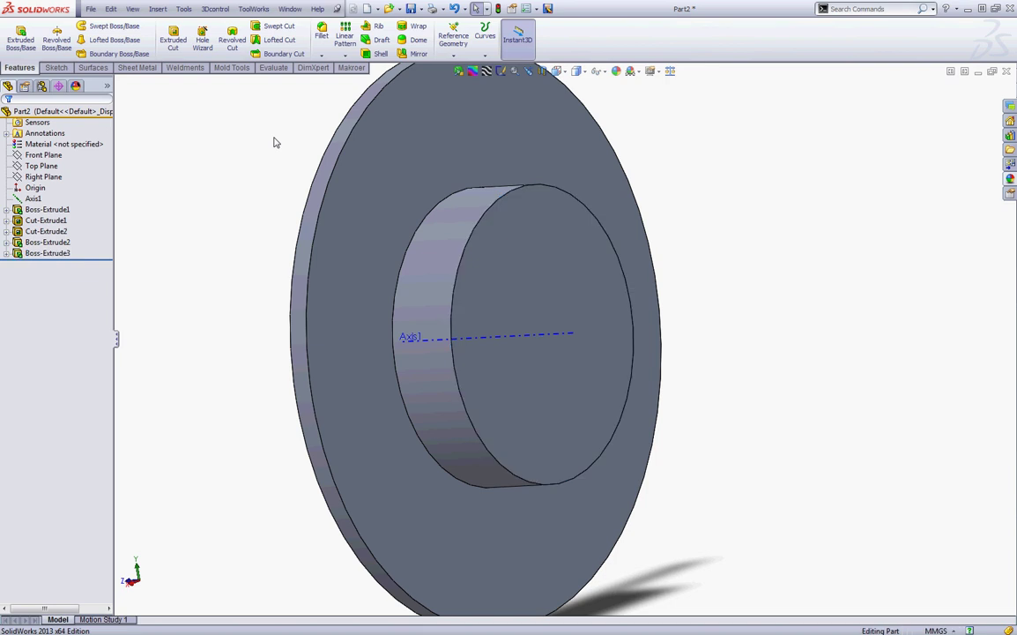
key(ctrl+1)
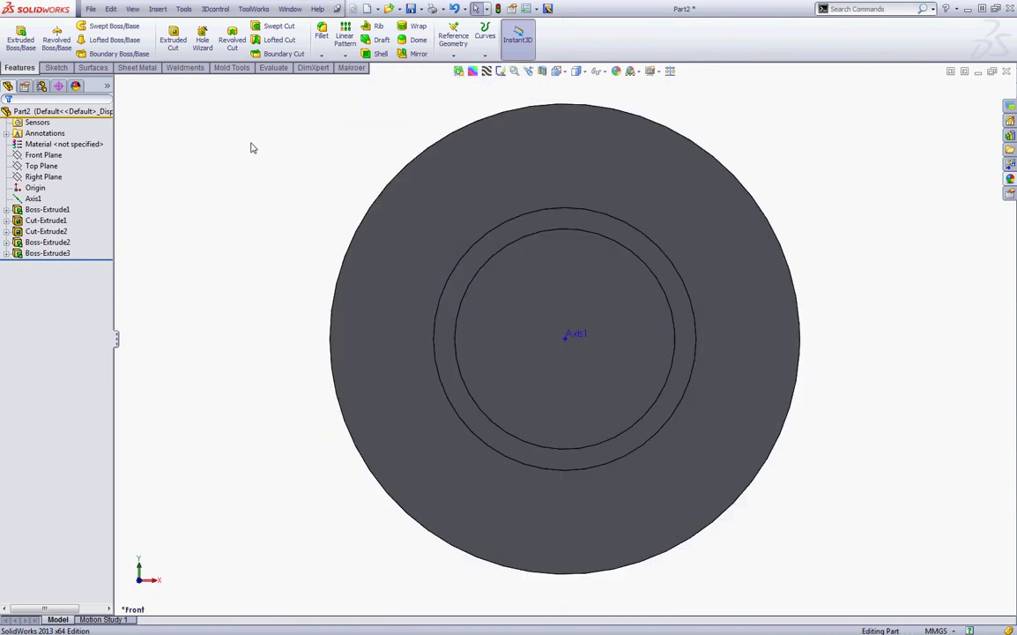
Step: On the Front Plane, sketch a circle centred on the origin and set its diameter to 68 mm
click(44, 155)
right_click(42, 162)
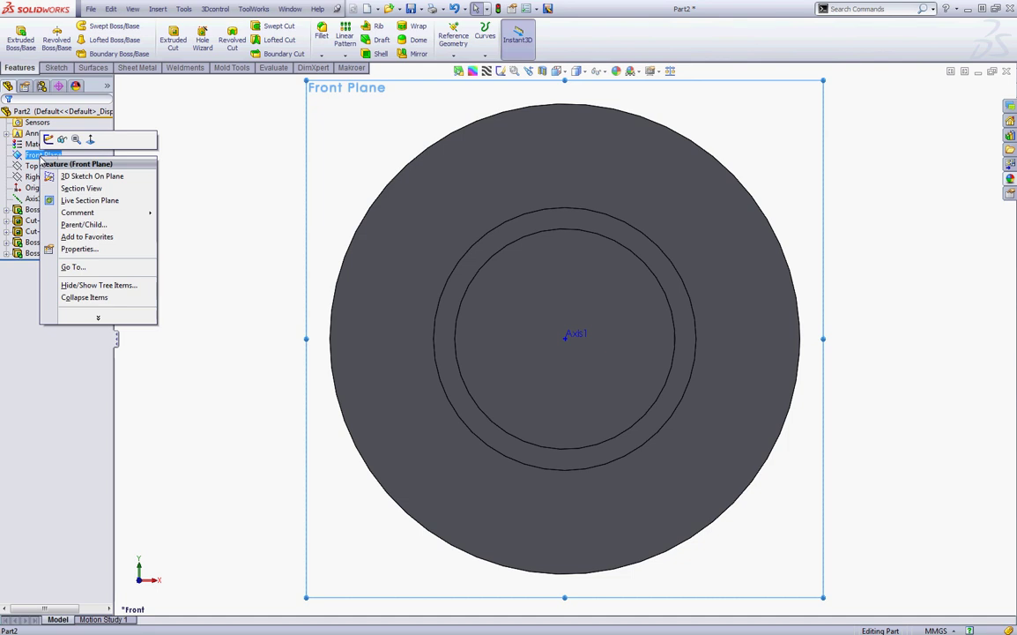
click(48, 141)
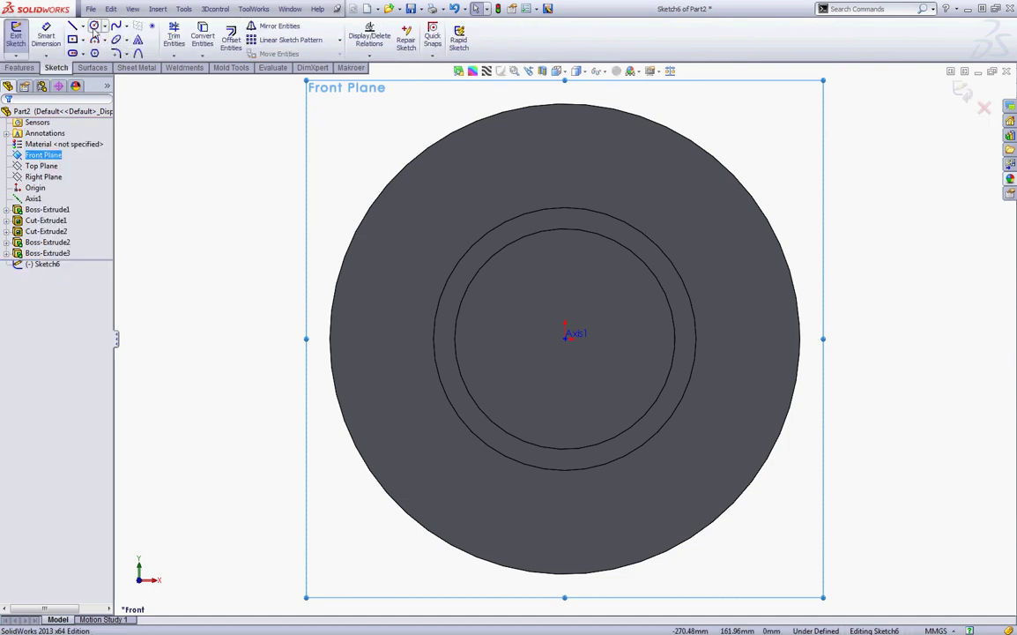
click(94, 27)
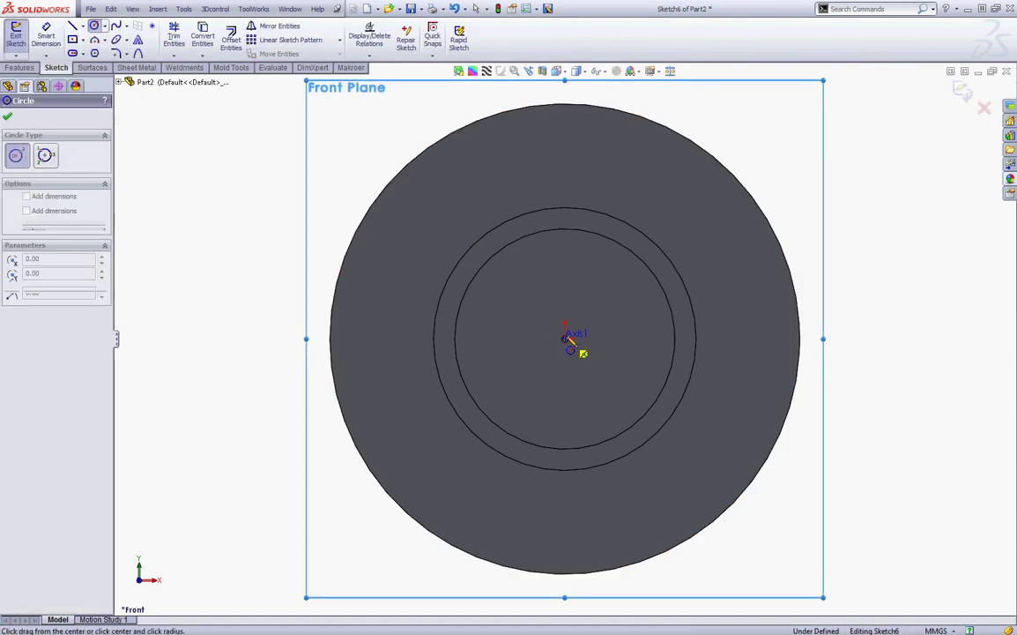
click(566, 338)
click(541, 274)
click(46, 41)
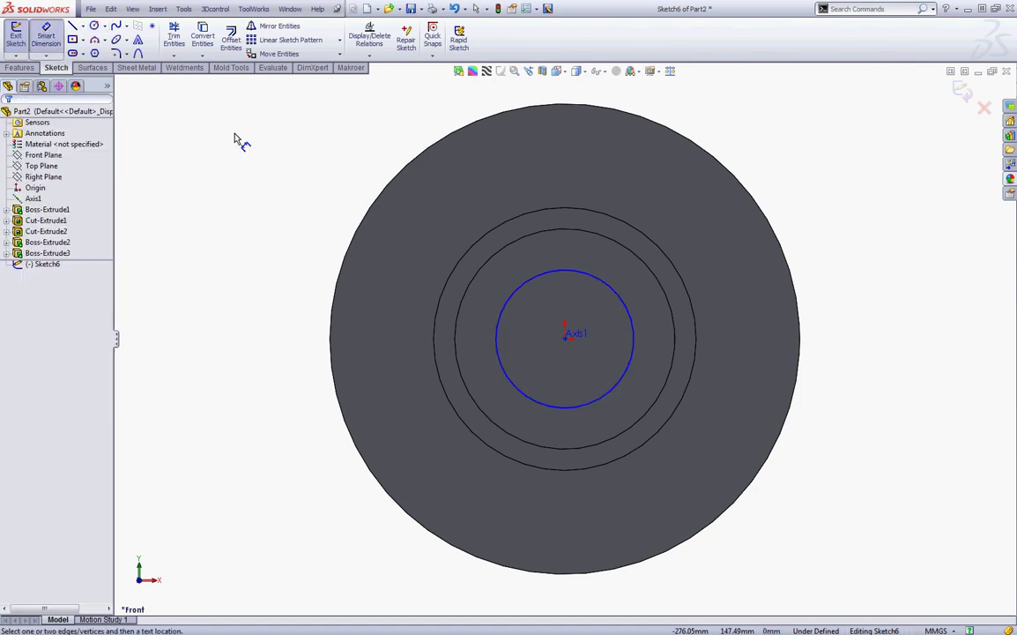
click(565, 273)
click(565, 301)
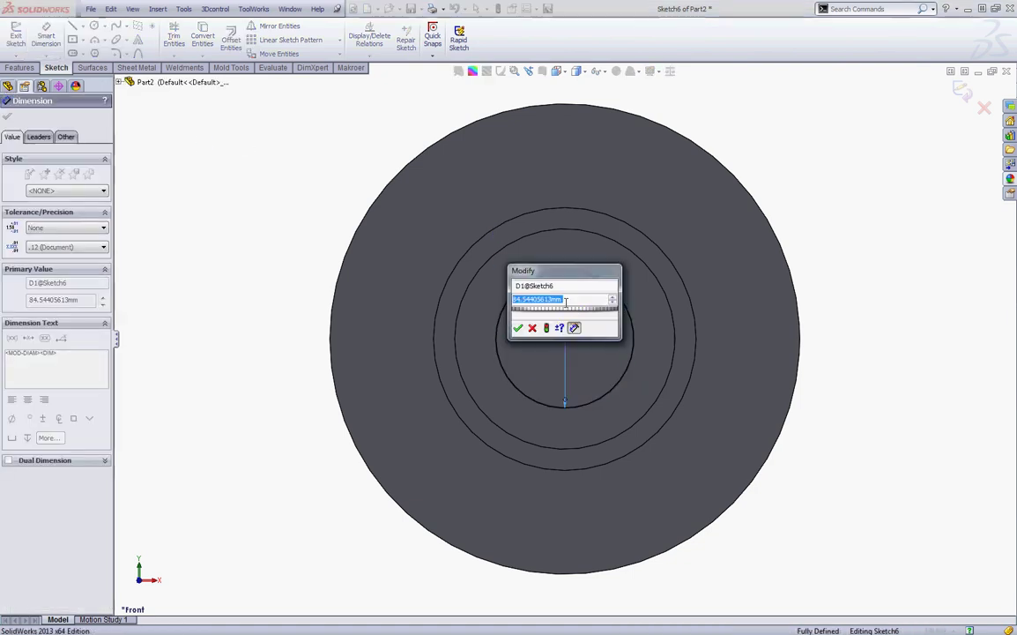
text(68)
key(Return)
Step: Cut the circle Through All to open a central bore in the closed back of the hub
middle_drag(565, 302, 111, 86)
click(20, 67)
click(174, 42)
click(69, 189)
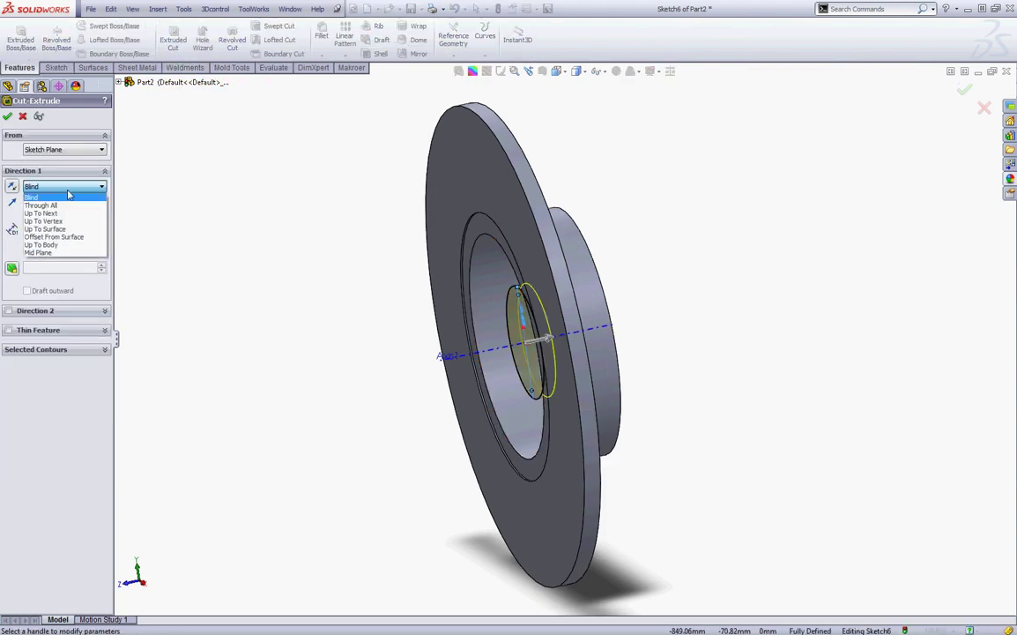
click(49, 205)
click(7, 116)
Step: Start a sketch on the disc's rear face around the hub and convert the disc's outer circular edge
middle_drag(838, 224, 814, 207)
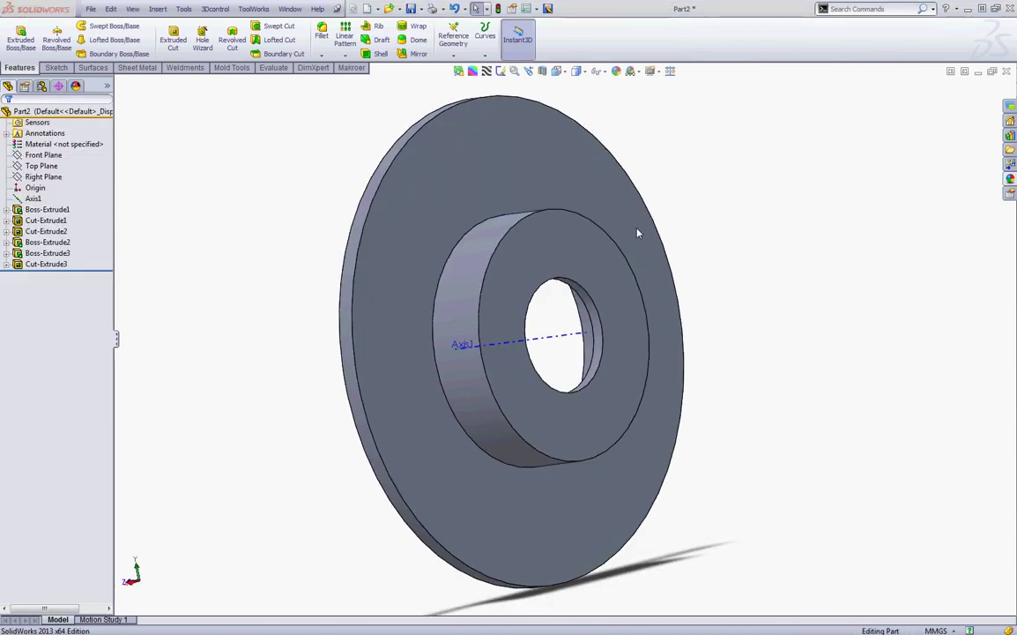
click(476, 172)
click(511, 135)
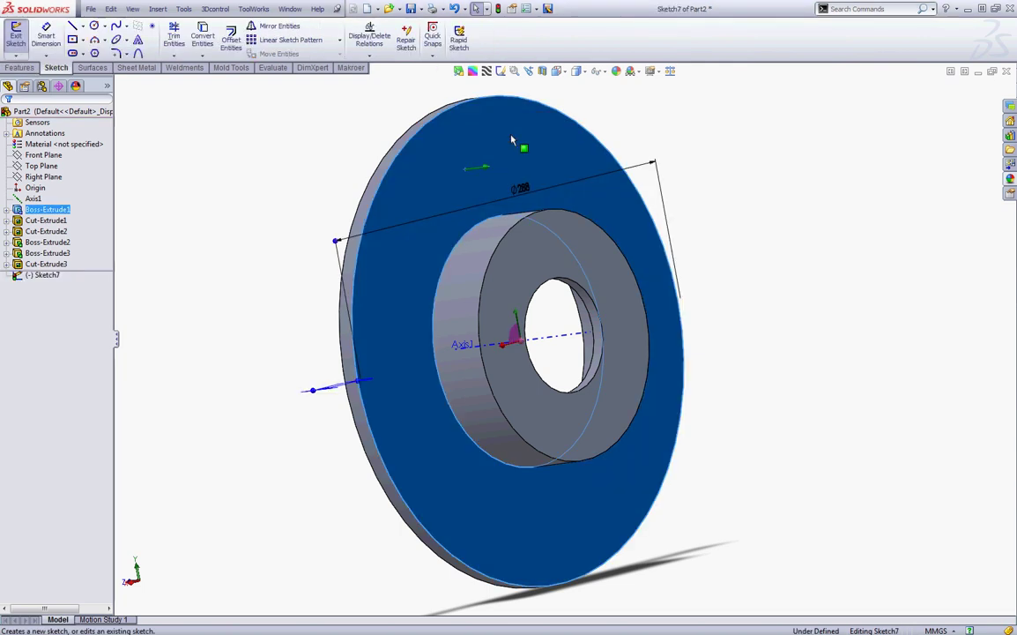
click(313, 121)
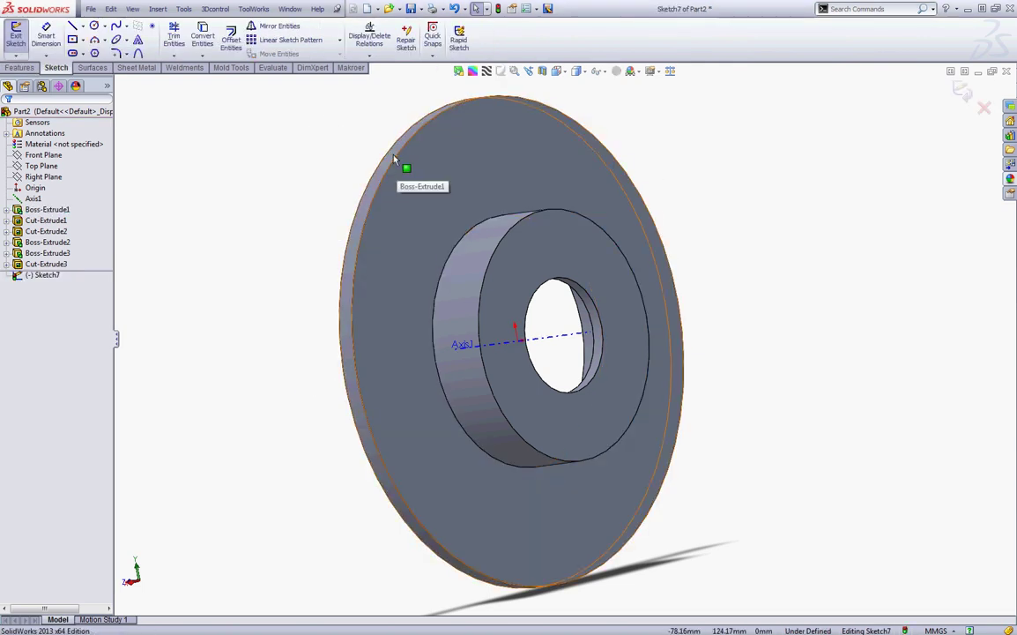
click(396, 159)
click(204, 40)
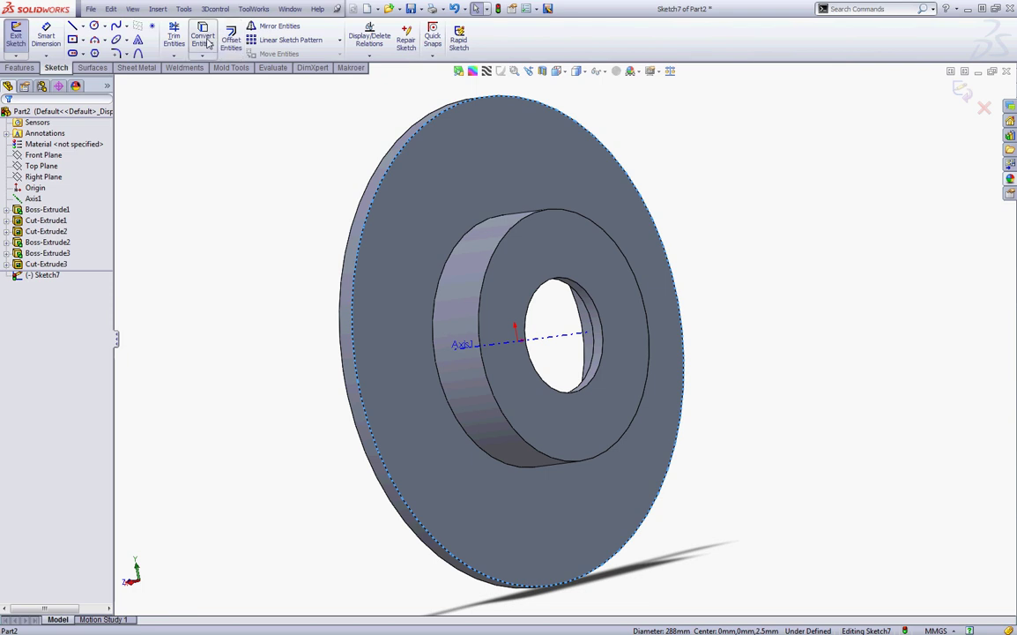
click(208, 42)
click(8, 119)
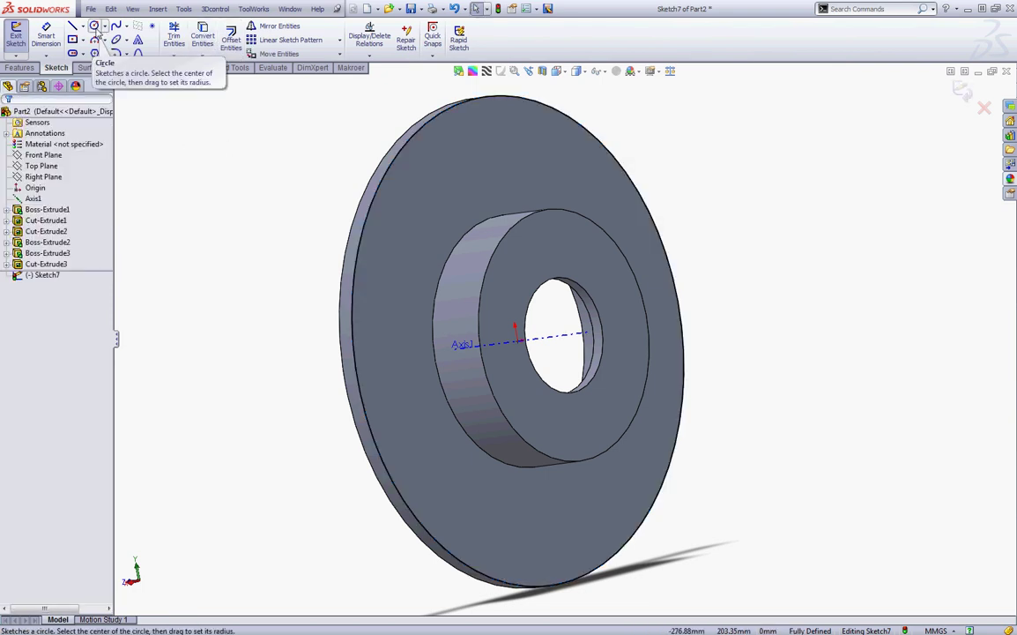
Step: Add a circle centred on the origin around the hub and set its diameter to 161 mm
click(96, 27)
click(519, 341)
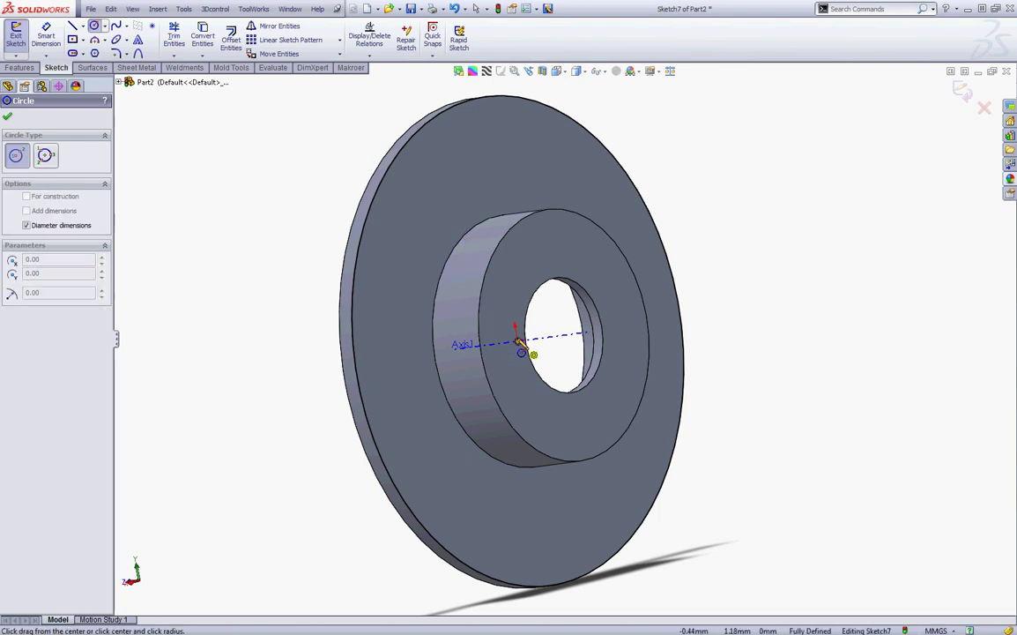
click(441, 225)
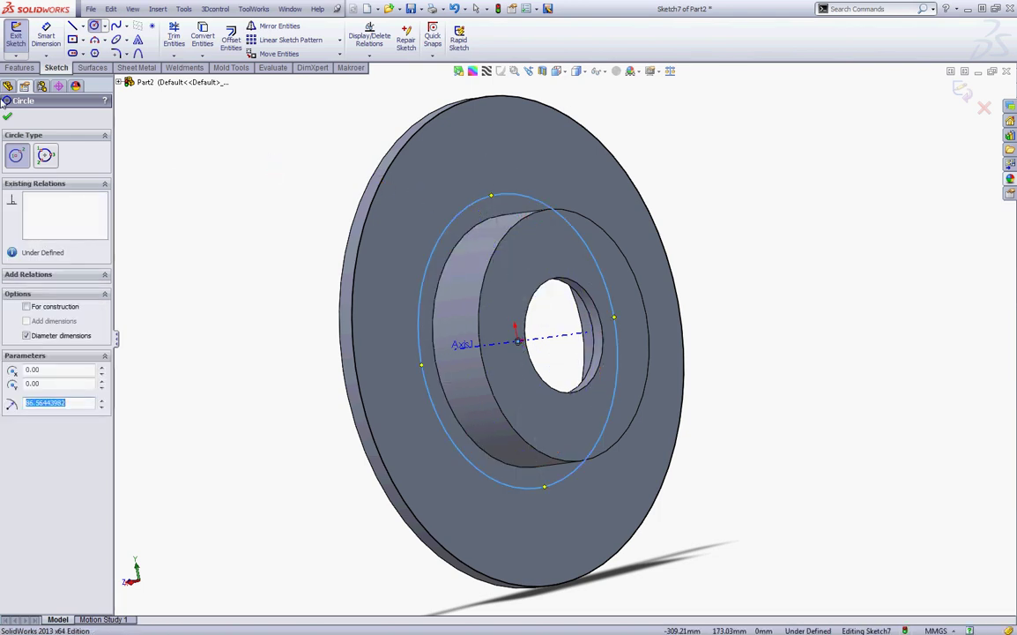
key(Escape)
click(456, 227)
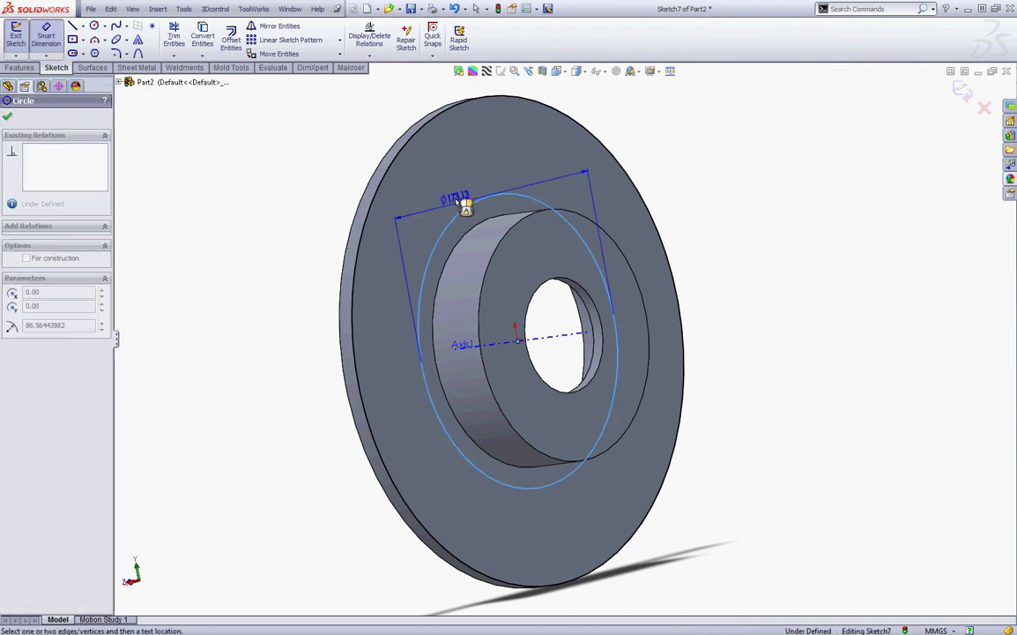
click(456, 190)
text(161)
key(Return)
key(Escape)
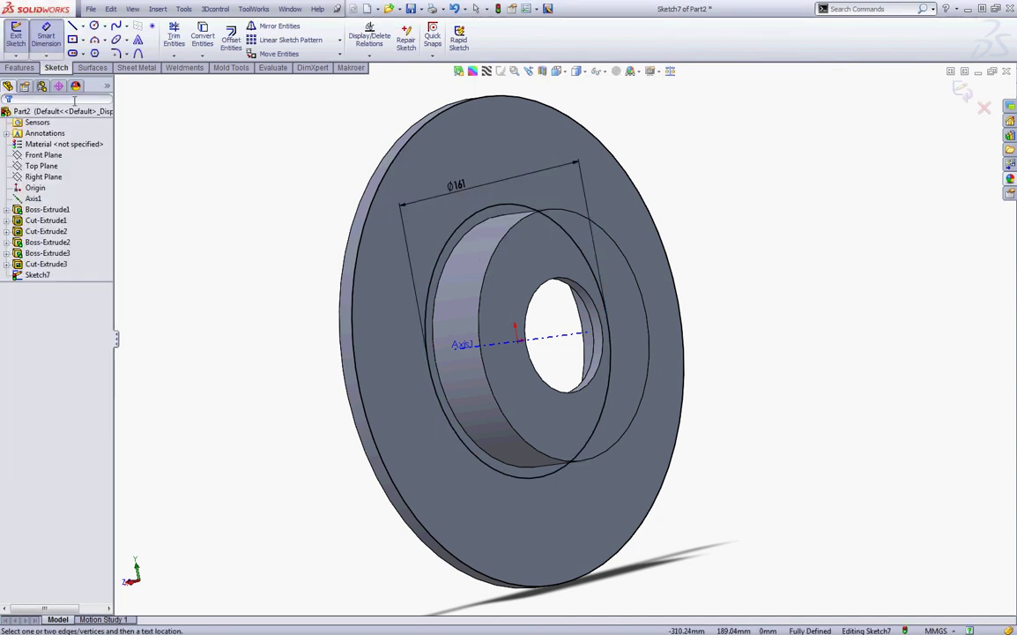
Step: Extrude the ring between the two circles 15 mm backwards to thicken the disc around the hub
click(20, 67)
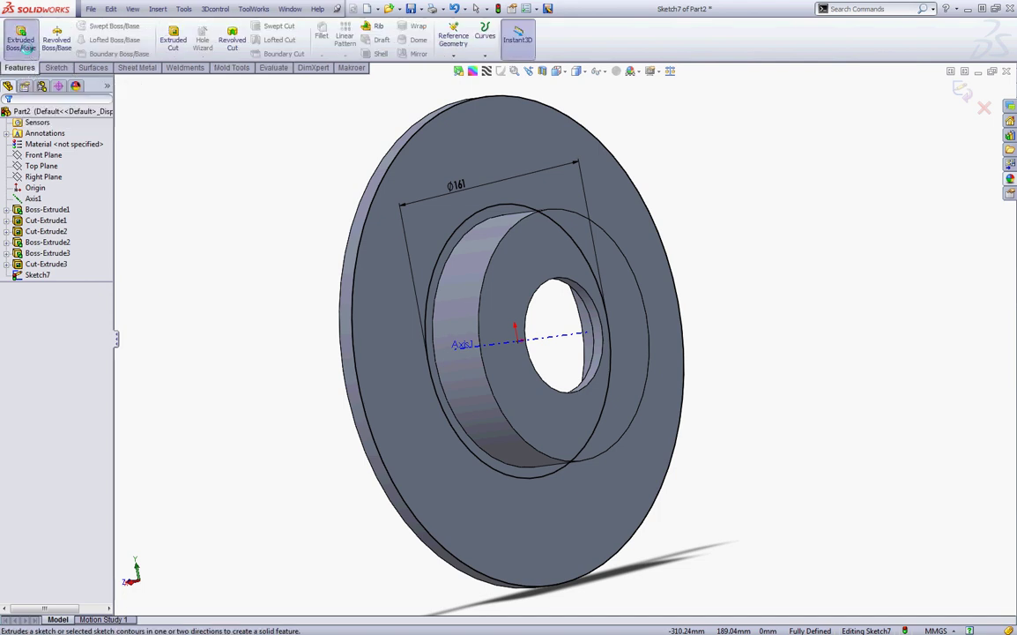
click(20, 40)
text(15)
key(Return)
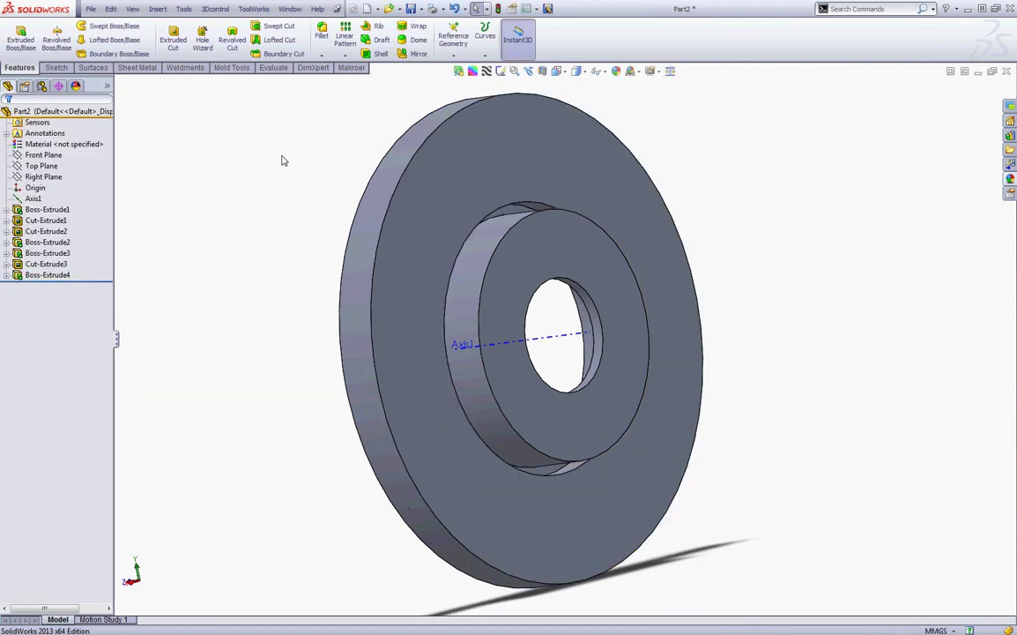
Step: On the Right Plane, sketch a center rectangle about 17 mm wide and 25 mm high, beside and above the disc's rim
key(ctrl+4)
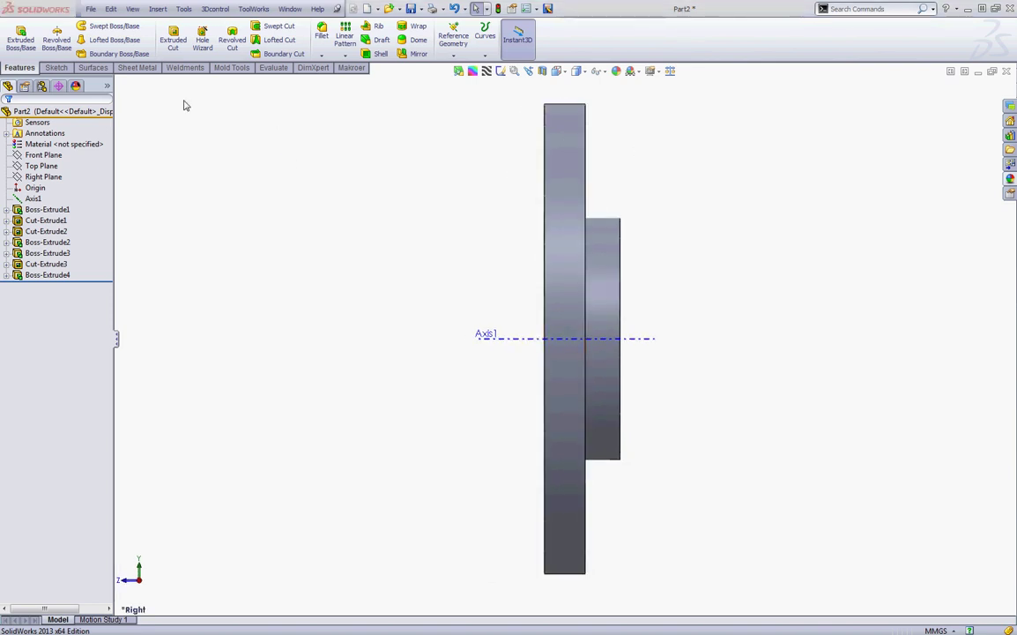
click(41, 176)
right_click(44, 180)
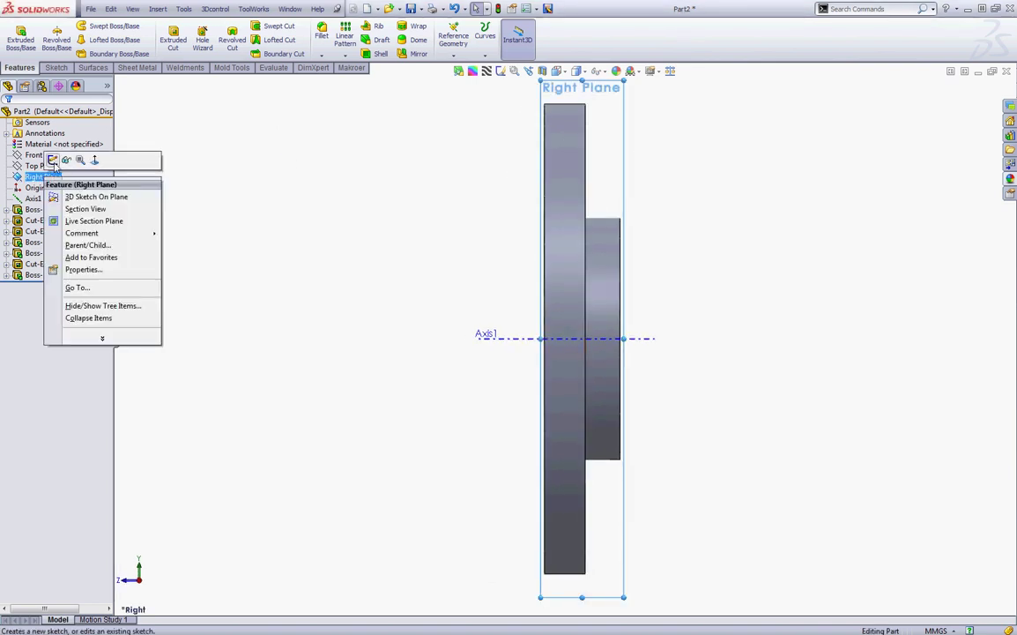
click(53, 159)
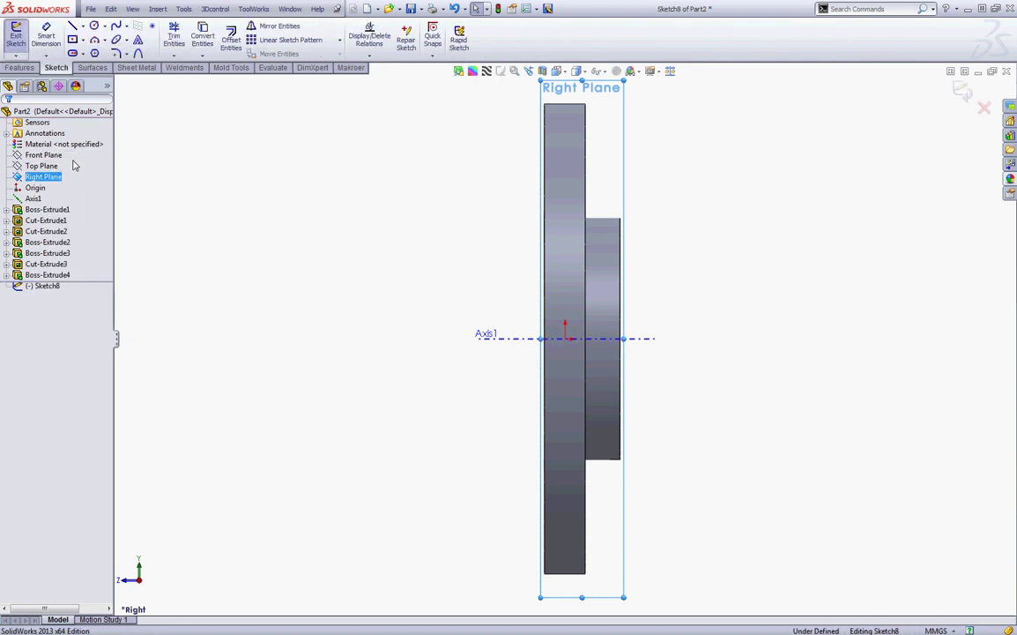
click(82, 39)
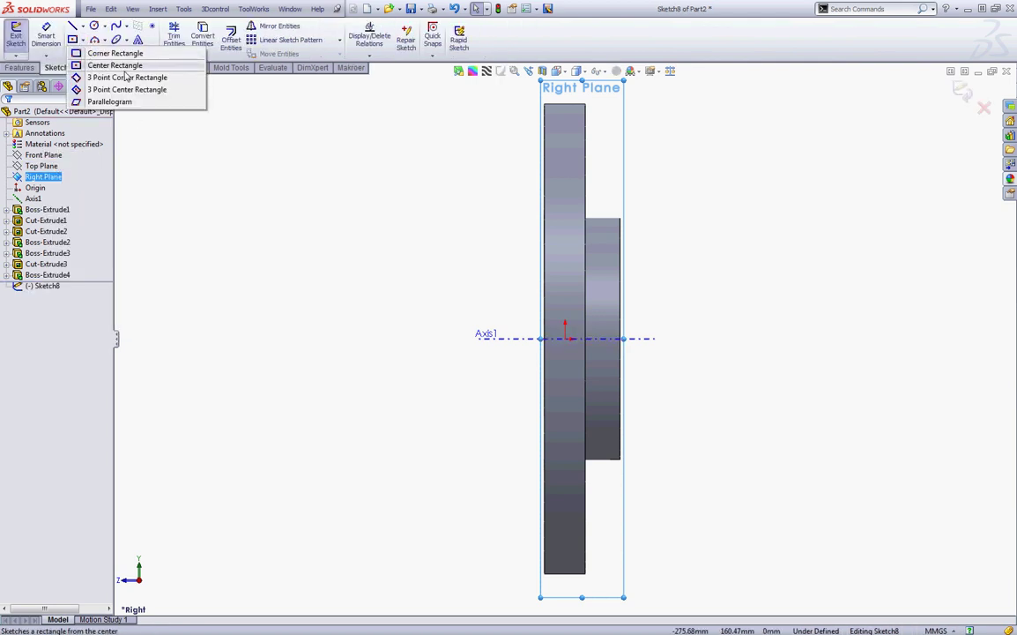
click(116, 66)
scroll(553, 141, down, 5)
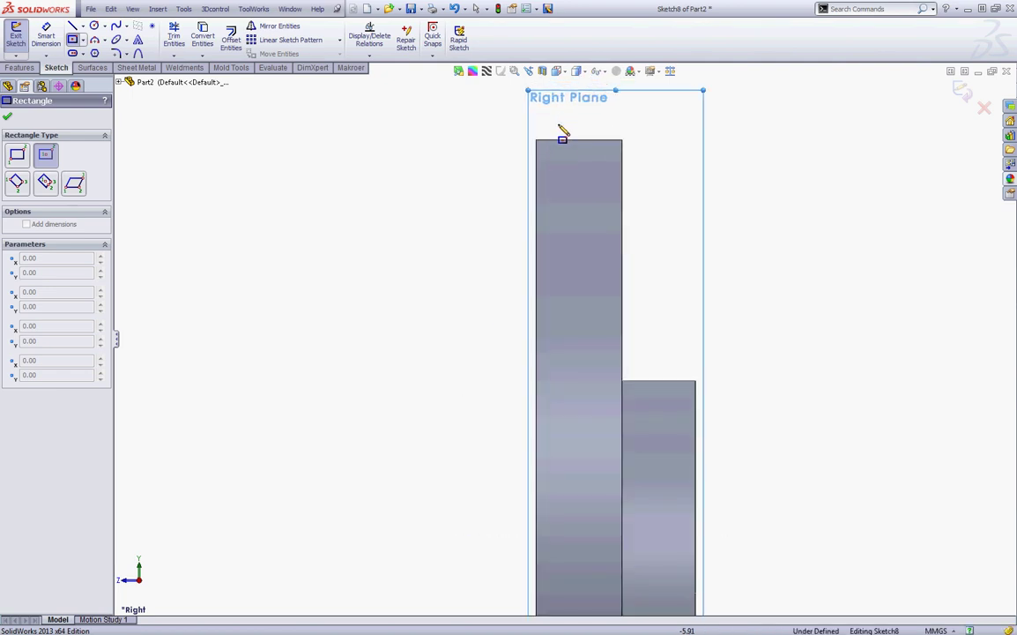
drag(445, 116, 475, 158)
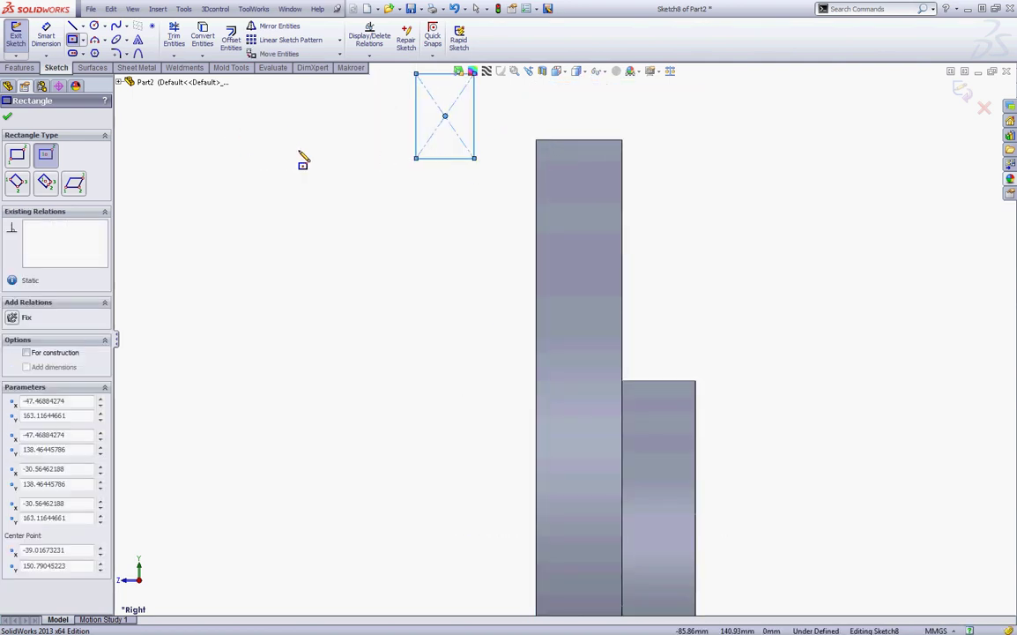
key(Escape)
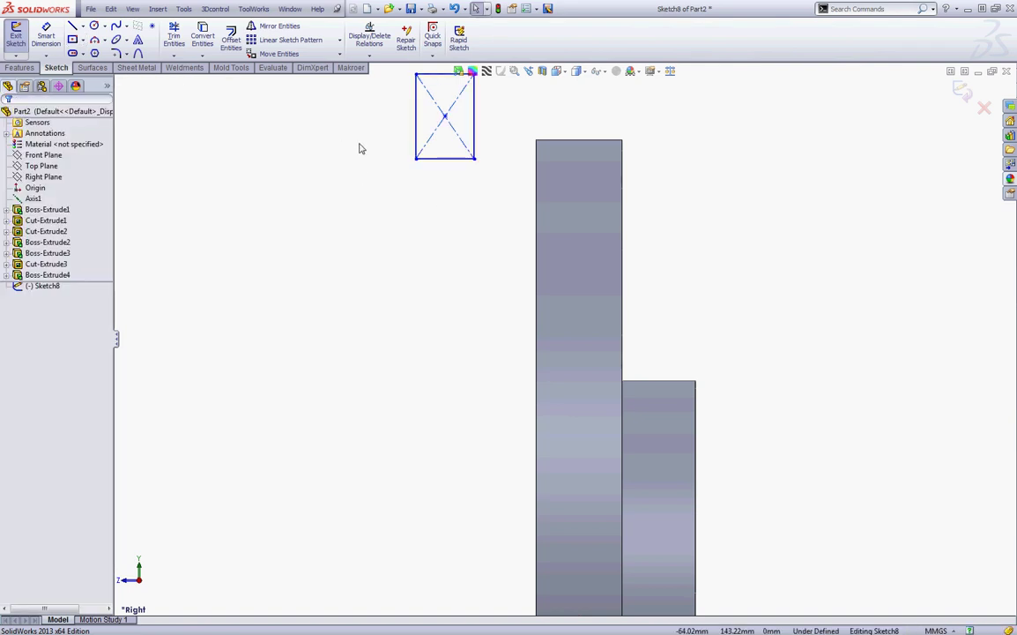
Step: Make the rectangle's centre point coincident with the Front Plane
click(40, 155)
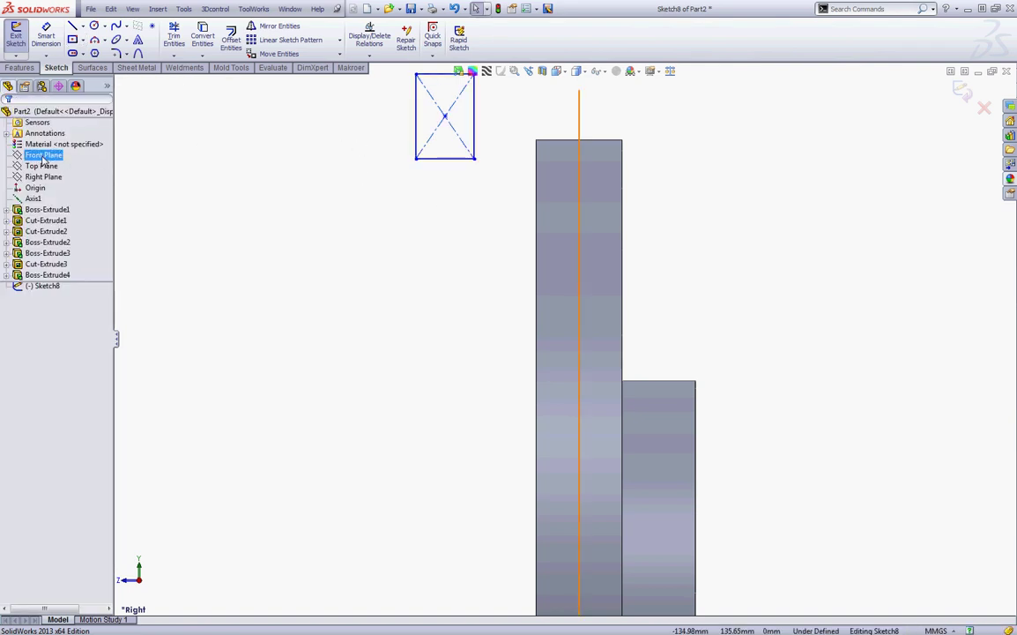
ctrl+click(445, 117)
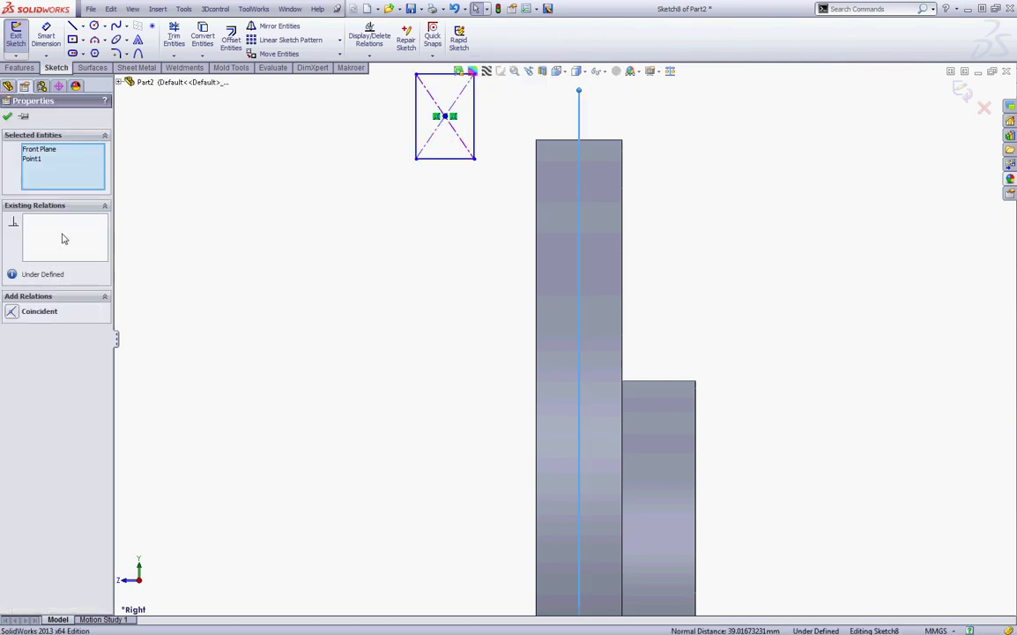
click(15, 313)
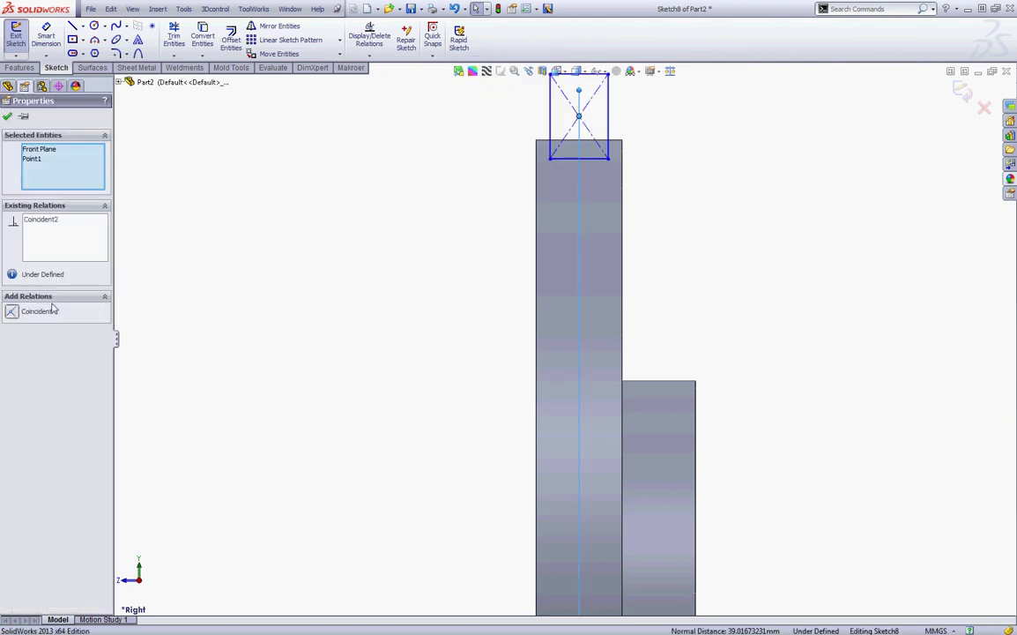
click(322, 172)
Step: Dimension the rectangle's vertical side and set its height to 22 mm
click(45, 35)
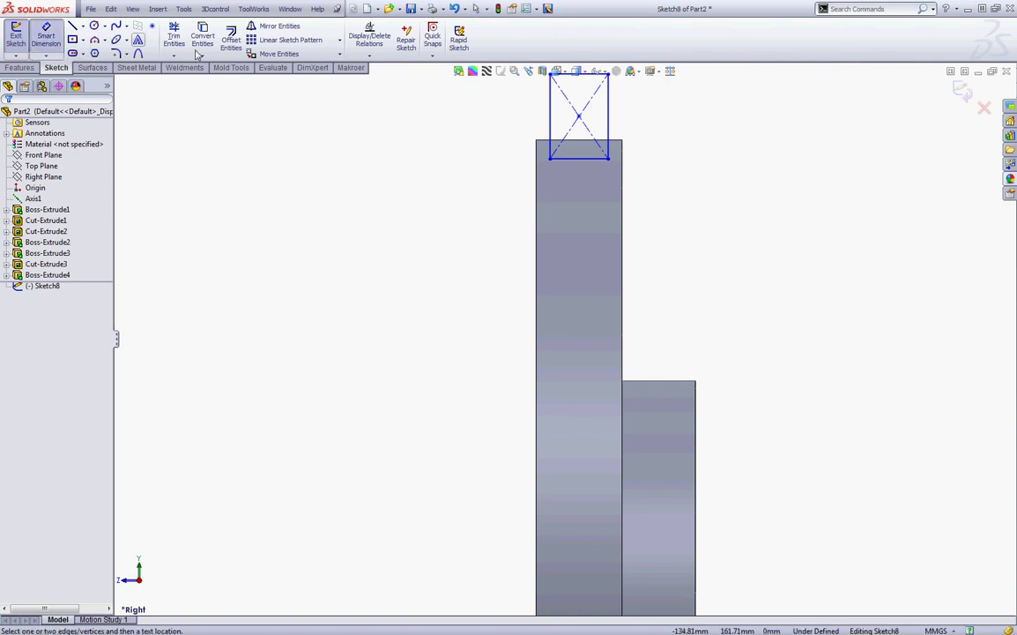
click(608, 116)
click(705, 124)
text(22)
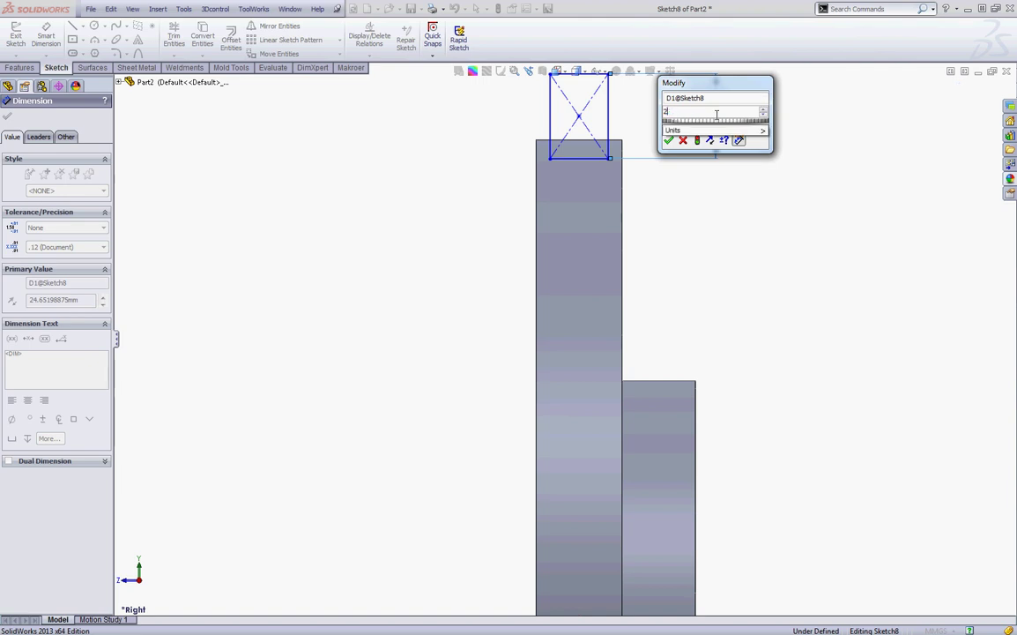
key(Return)
click(679, 131)
Step: Dimension the rectangle's lower edge 12 mm below the disc's rim and set the rectangle's width to 10 mm
scroll(623, 168, down, 4)
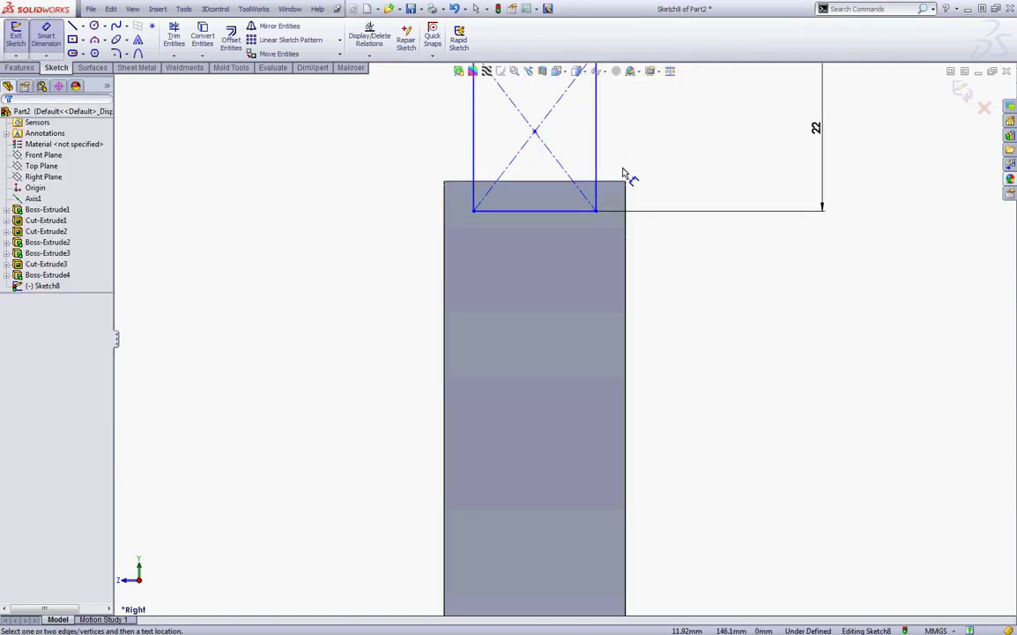
click(574, 216)
click(730, 155)
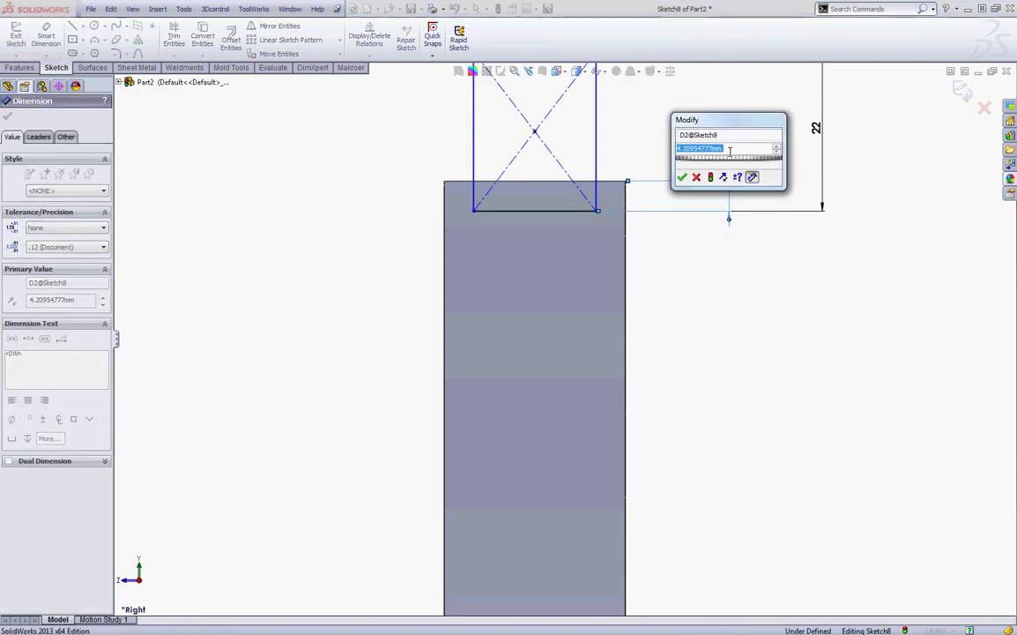
text(12)
key(Return)
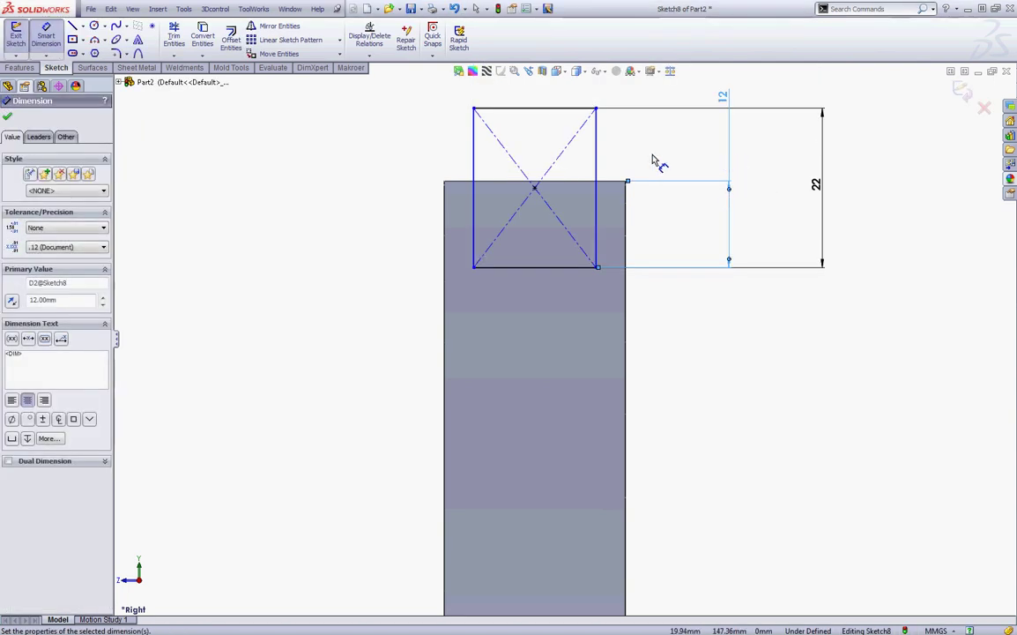
click(549, 112)
click(535, 97)
text(10)
key(Return)
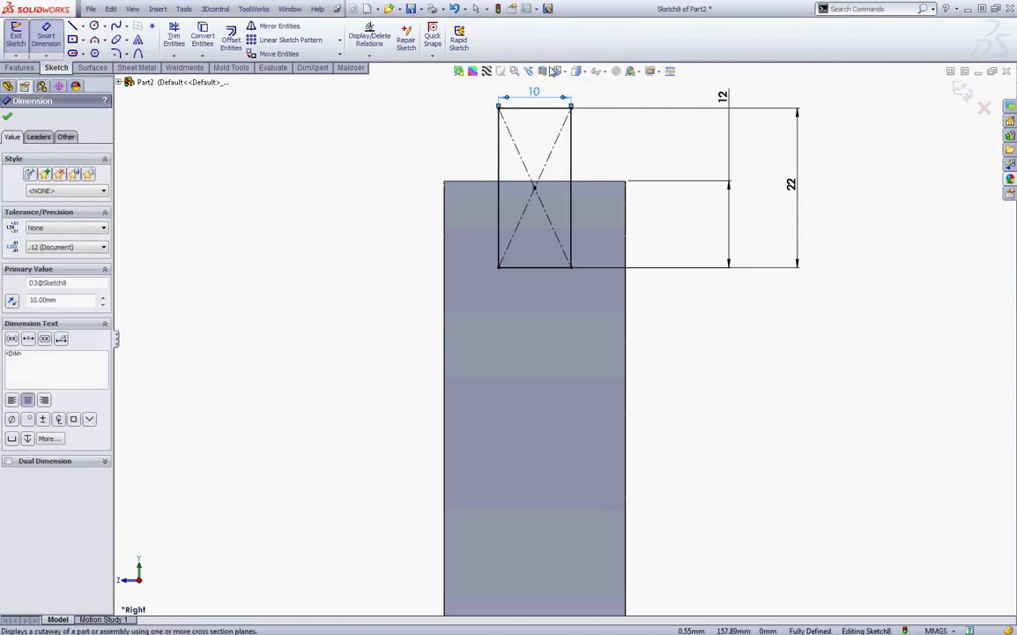
Step: Cut the rectangle out of the disc's rim with a mid-plane Revolved Cut of 15° about Axis1
scroll(536, 295, up, 3)
middle_drag(536, 295, 641, 190)
click(641, 187)
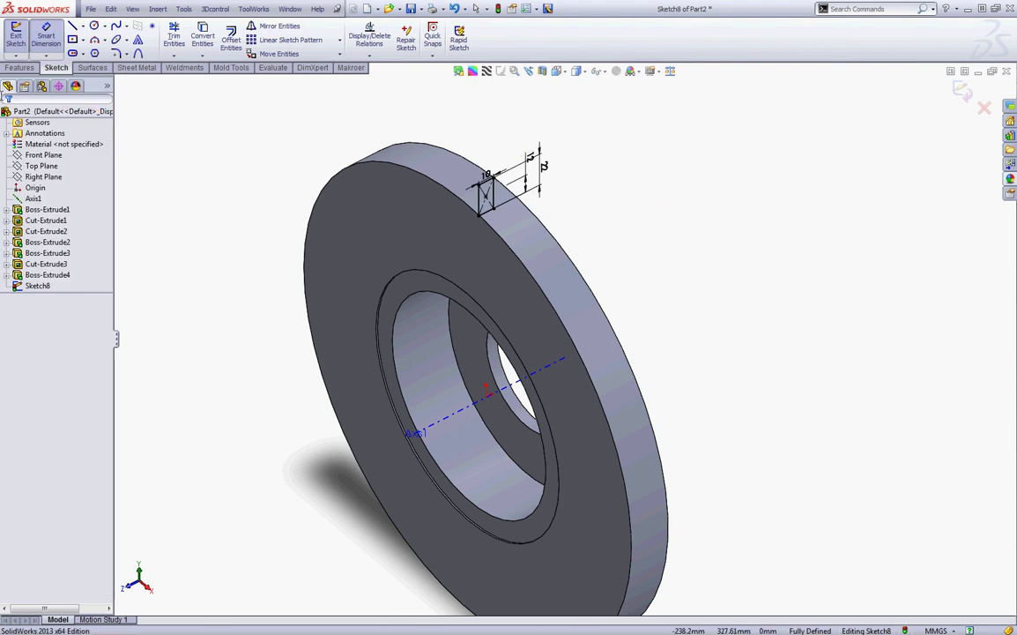
click(19, 68)
click(233, 45)
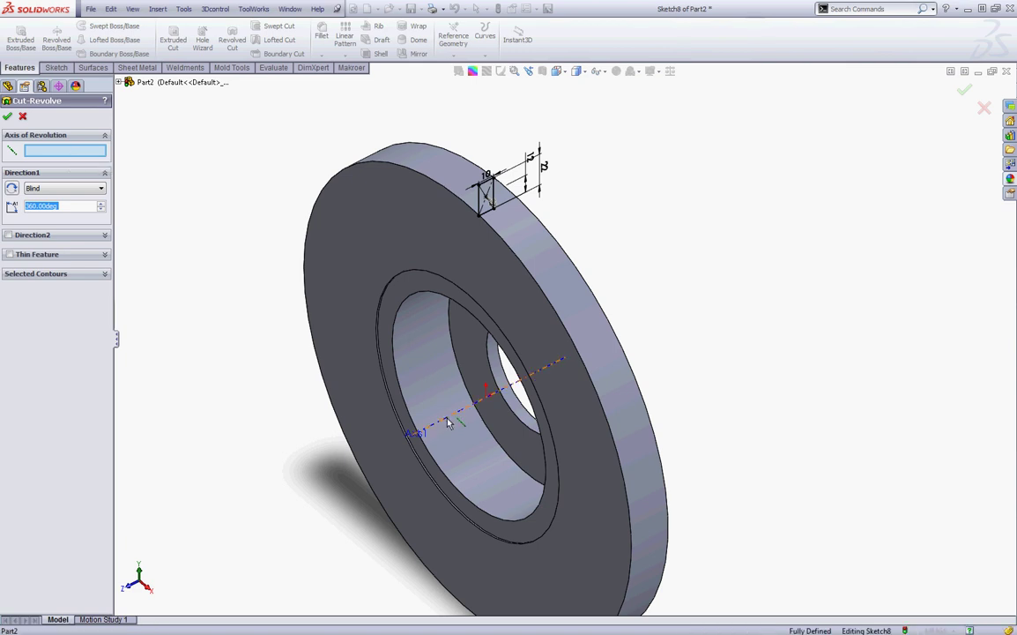
click(446, 416)
click(62, 190)
click(40, 230)
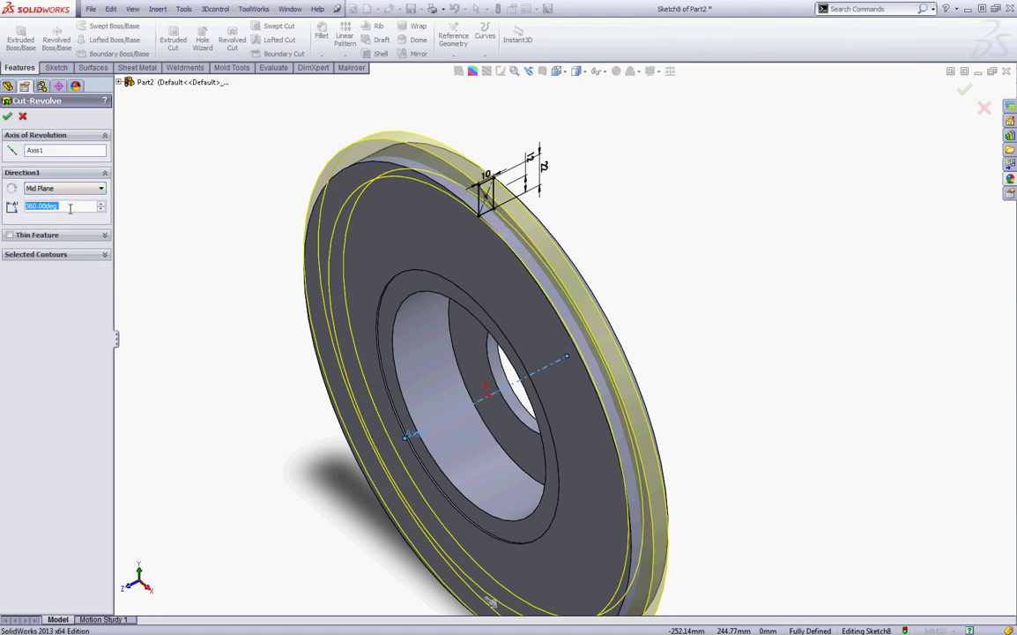
text(15)
key(Return)
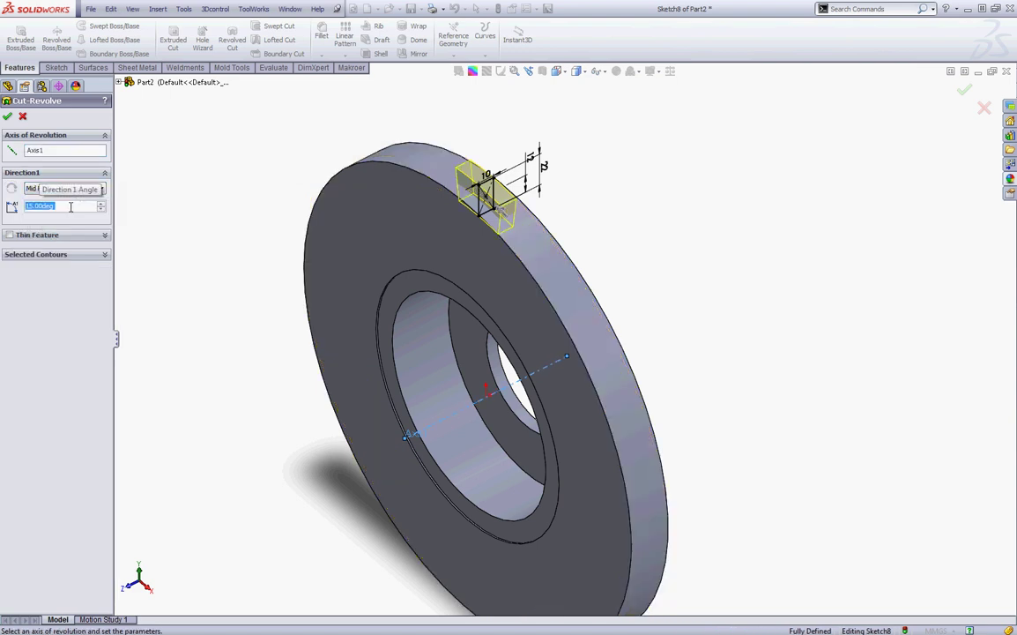
click(7, 117)
Step: Fillet the four short corner edges of the rim slot with a 2 mm constant radius
middle_drag(313, 147, 330, 60)
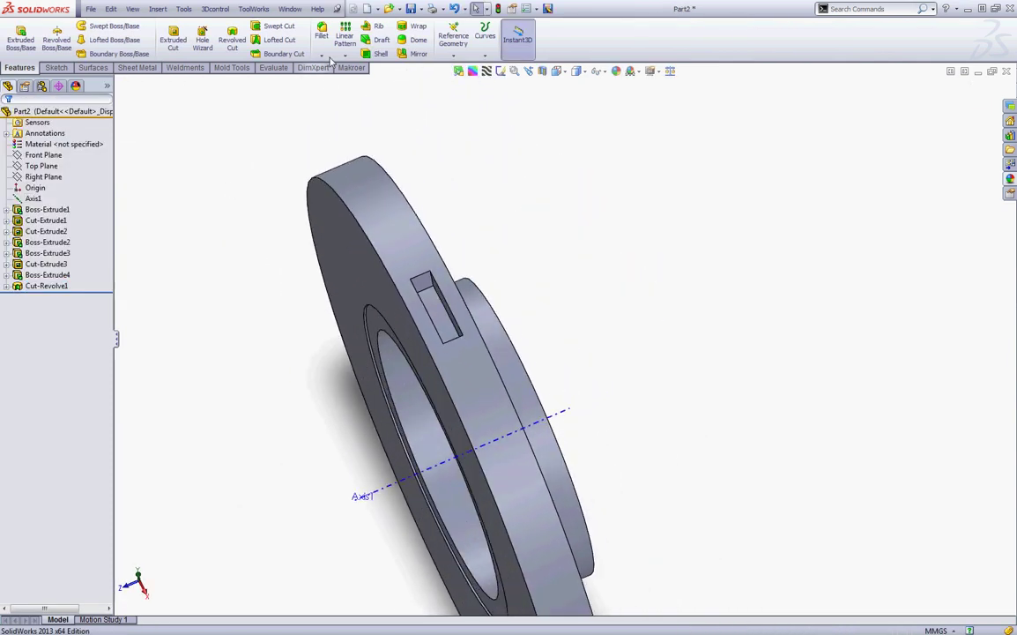
click(322, 33)
scroll(434, 291, up, 5)
click(468, 293)
middle_drag(470, 293, 430, 284)
click(246, 181)
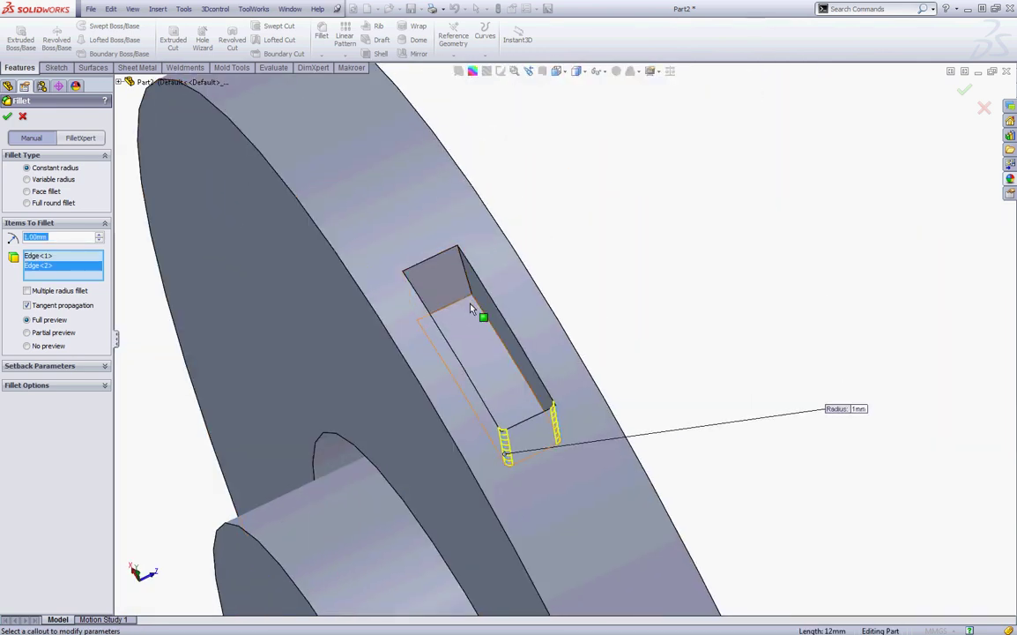
click(470, 280)
mouse_move(469, 281)
middle_down()
mouse_move(463, 335)
mouse_move(466, 270)
middle_up()
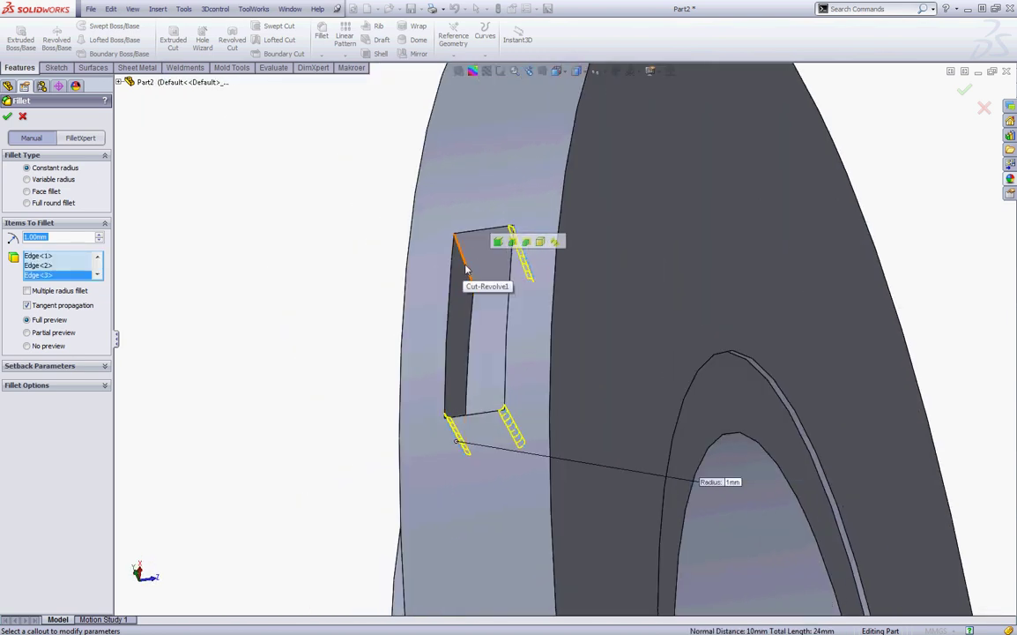
click(467, 270)
click(100, 234)
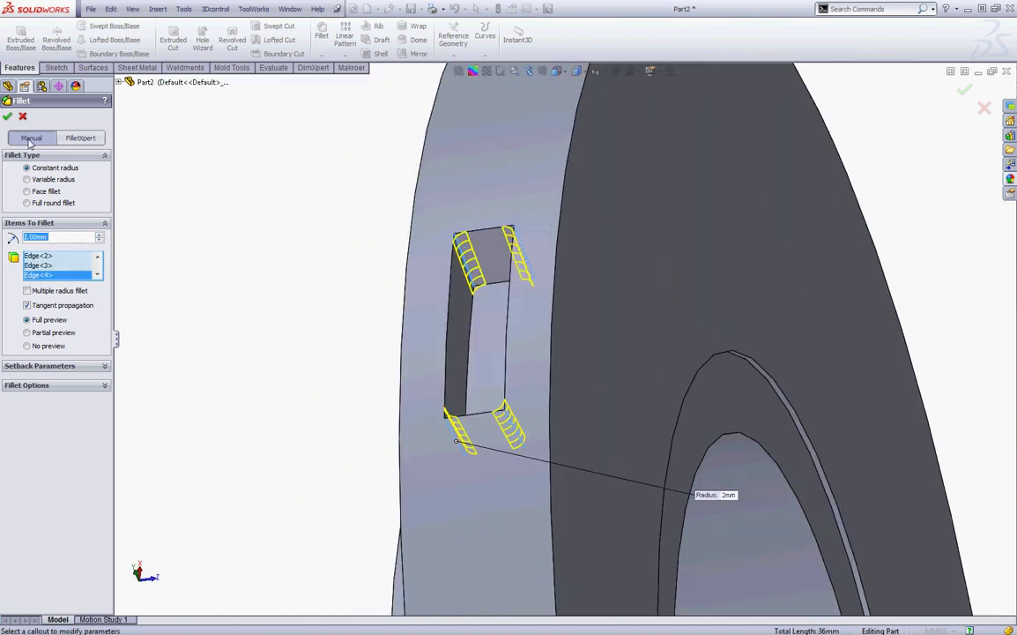
click(8, 117)
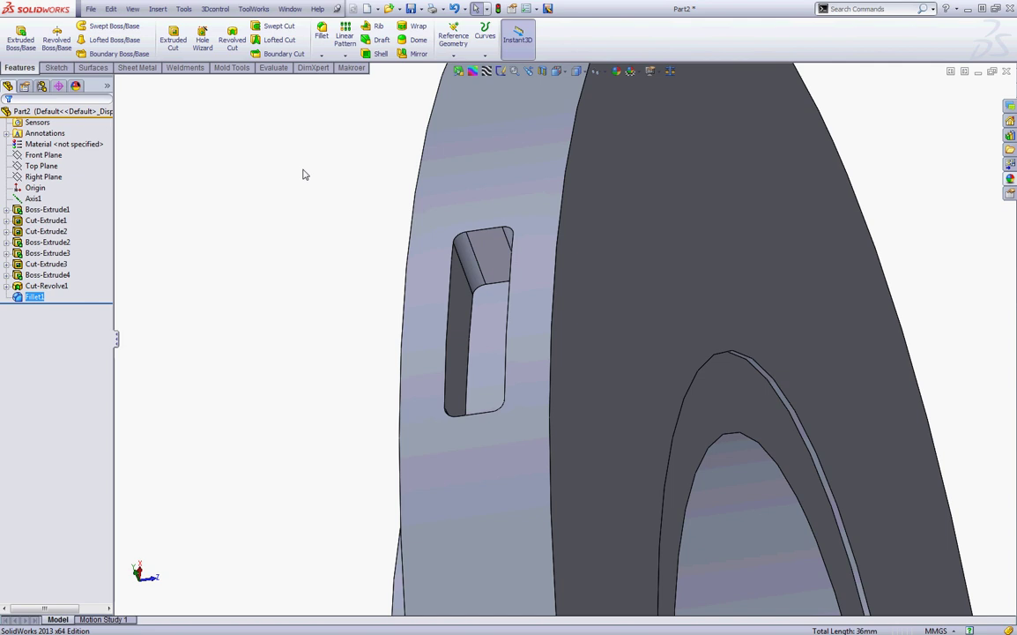
click(303, 174)
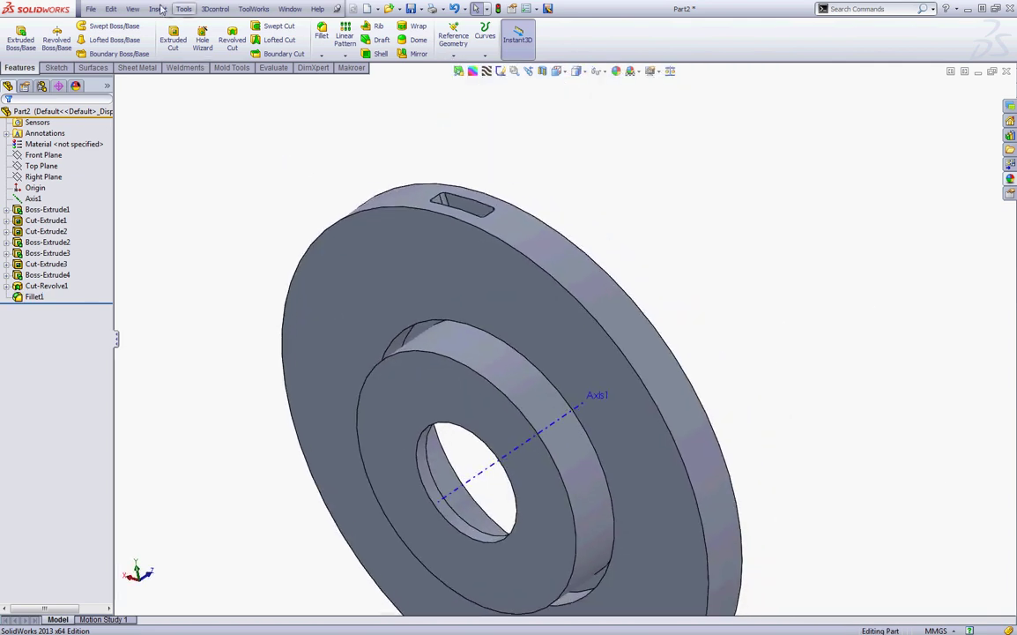
Step: Circular-pattern the slot cut and its corner fillet around Axis1 with 20 equally spaced instances over 360°
click(158, 9)
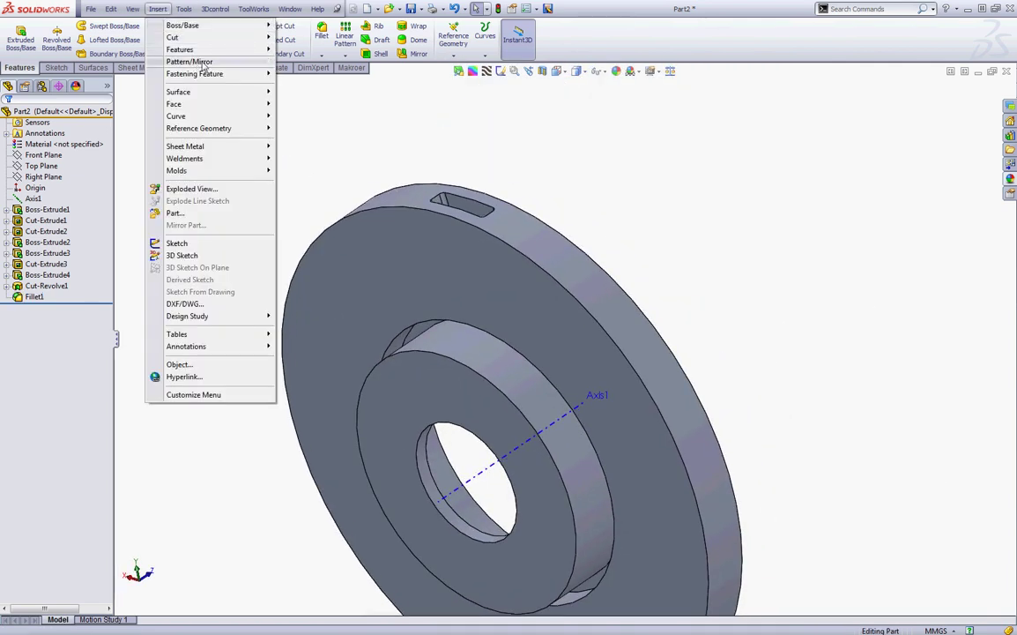
mouse_move(196, 62)
click(322, 74)
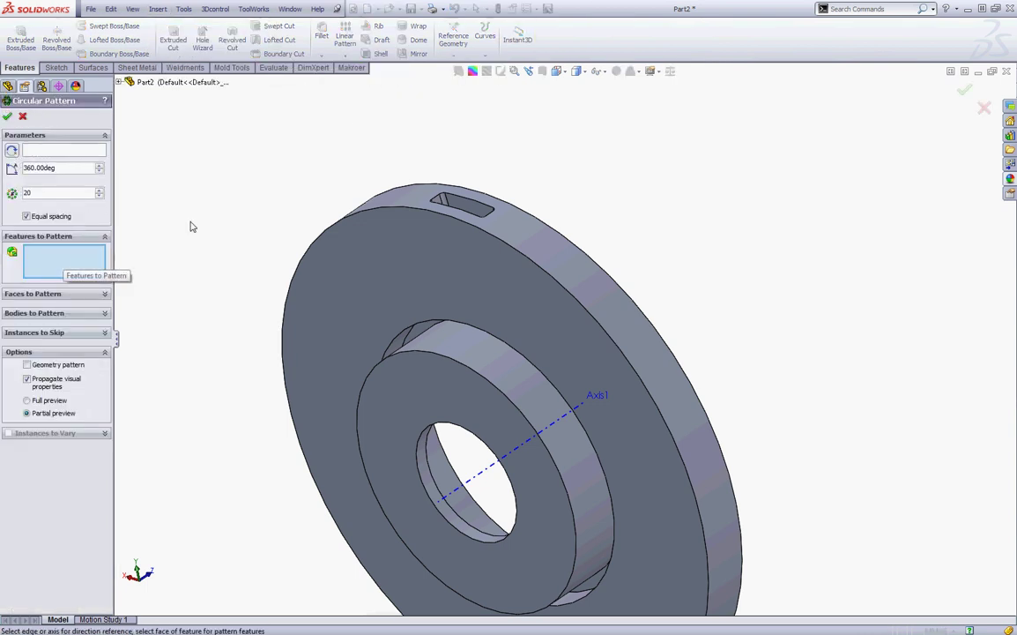
scroll(490, 107, down, 4)
click(409, 213)
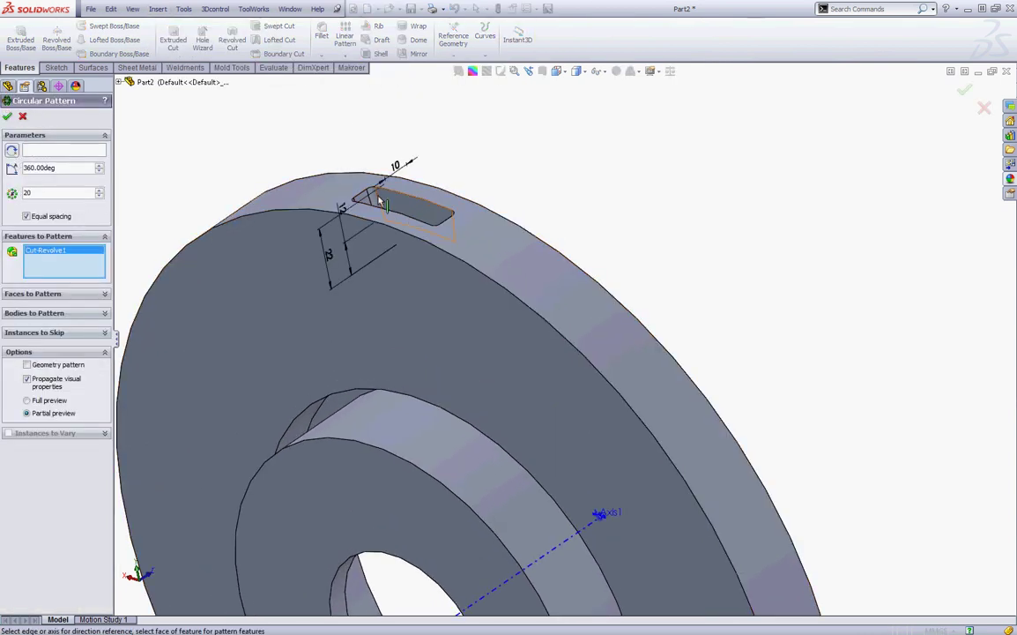
click(374, 198)
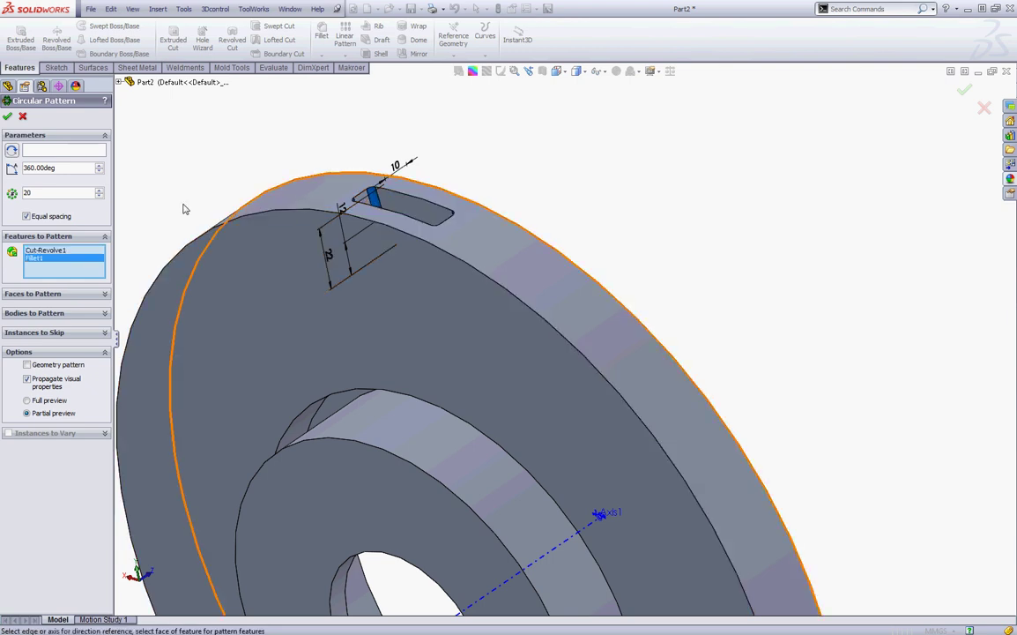
click(49, 154)
scroll(465, 102, up, 5)
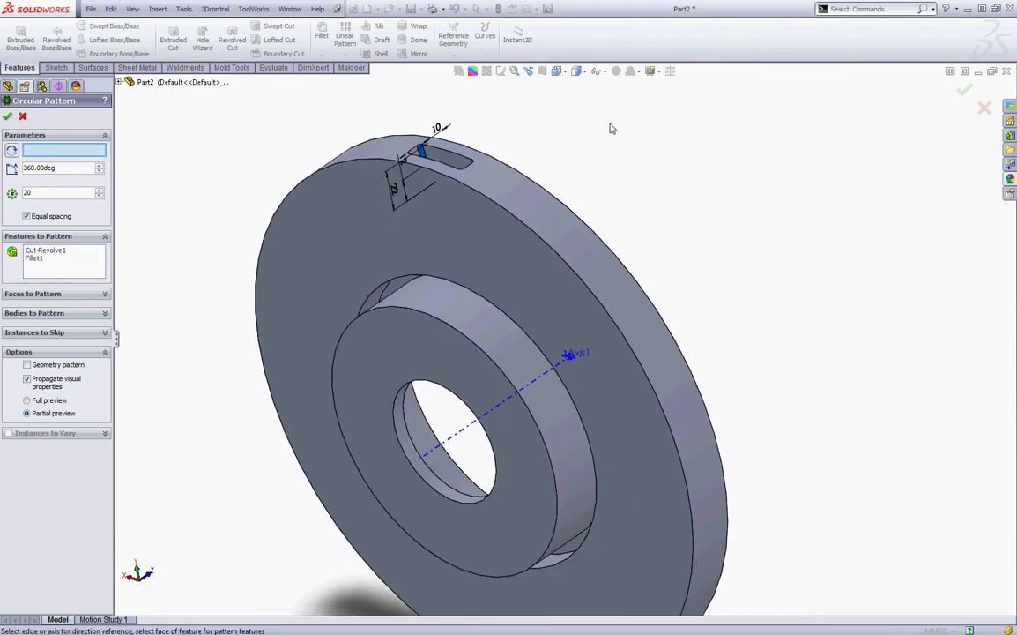
click(510, 404)
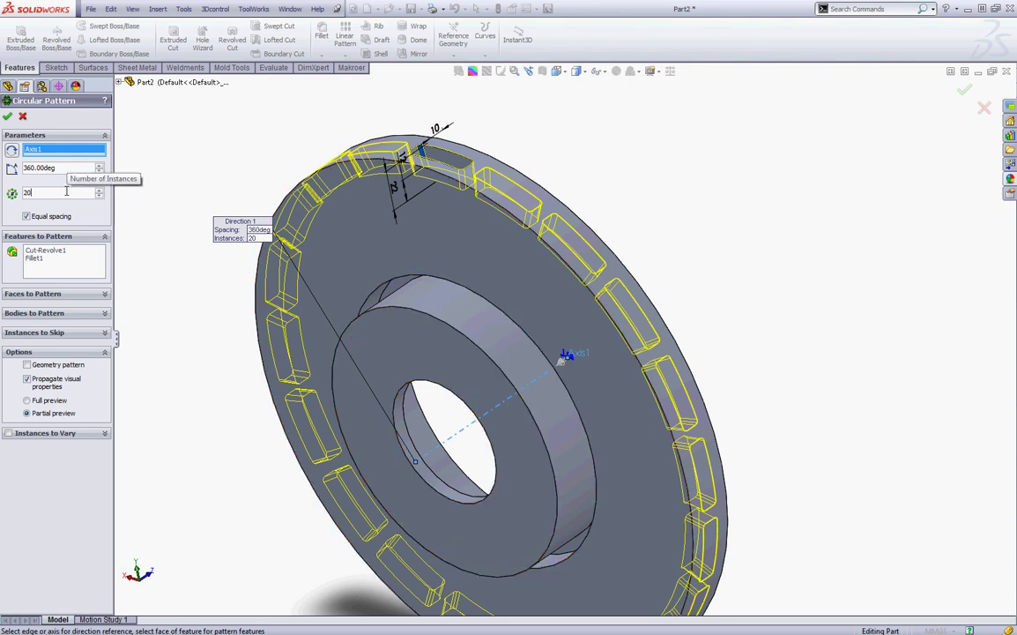
double_click(66, 191)
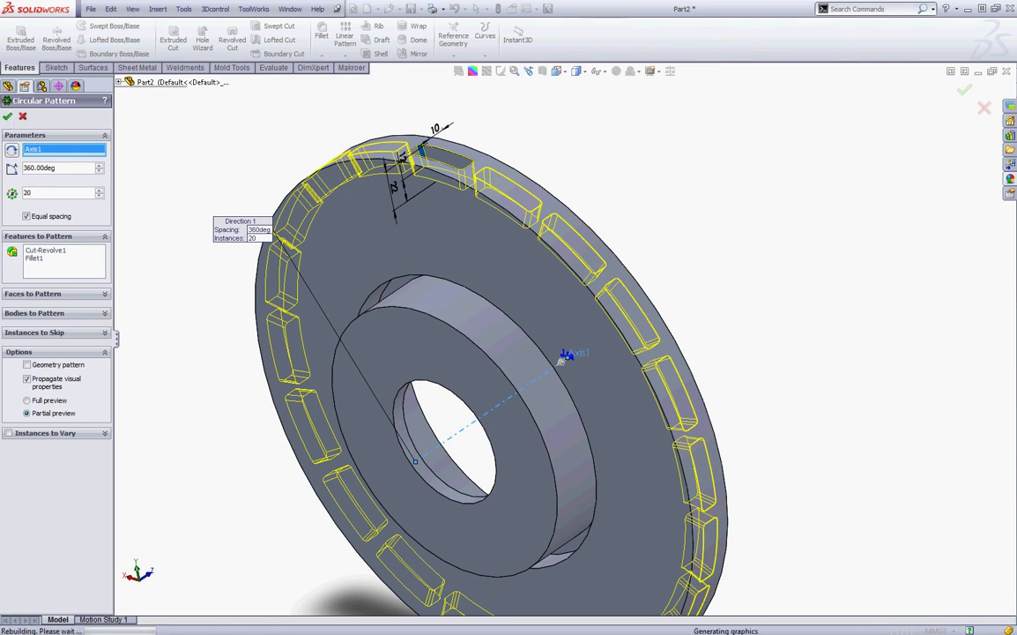
key(Return)
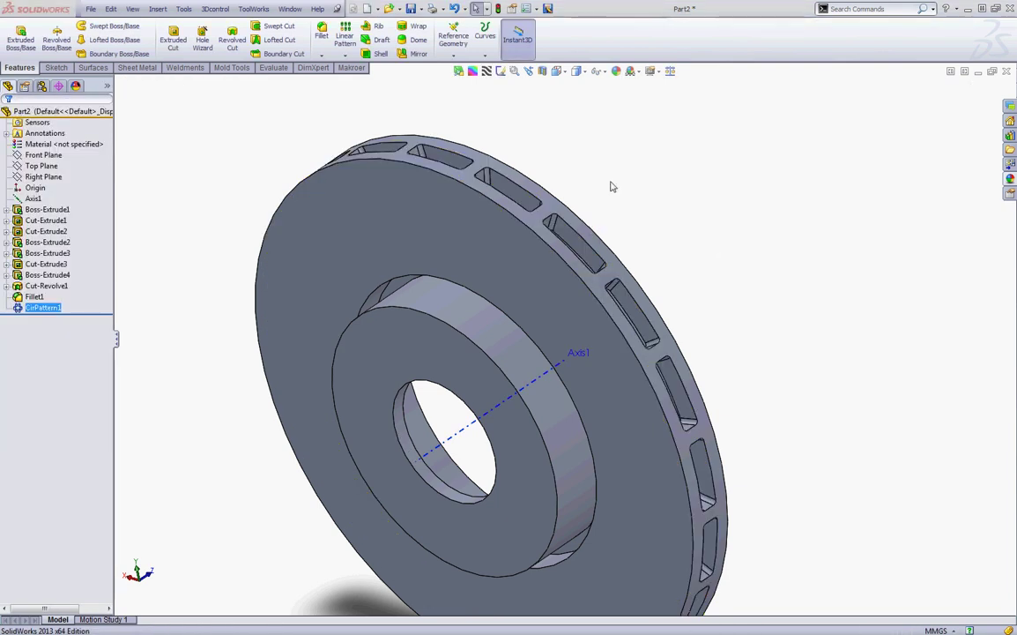
click(667, 145)
Step: On the Right Plane, sketch a circle about 15 mm in diameter beside and slightly above the disc's rim
key(ctrl+4)
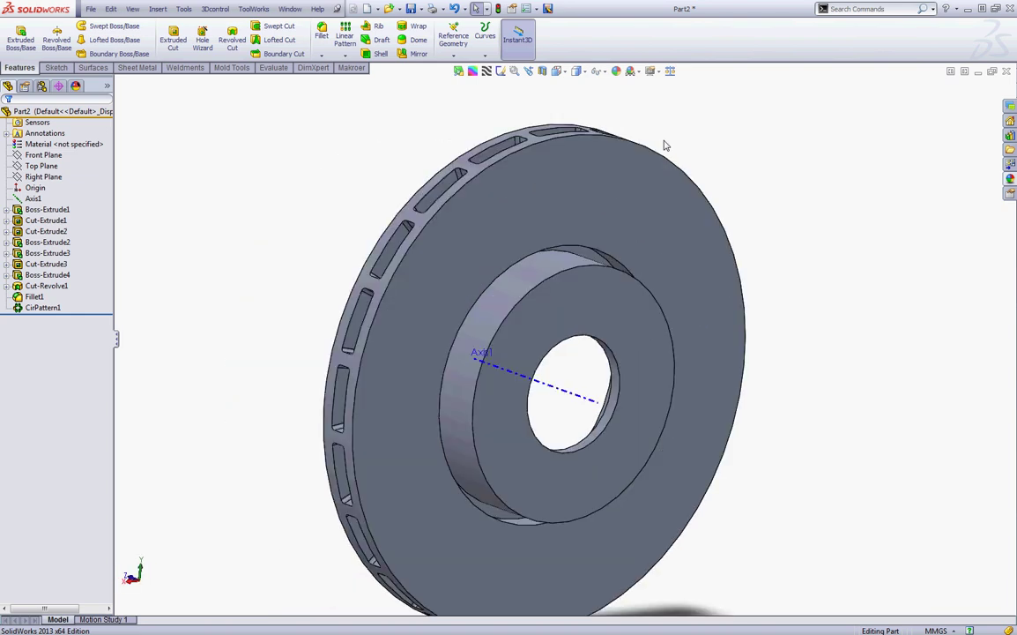
scroll(597, 127, down, 1)
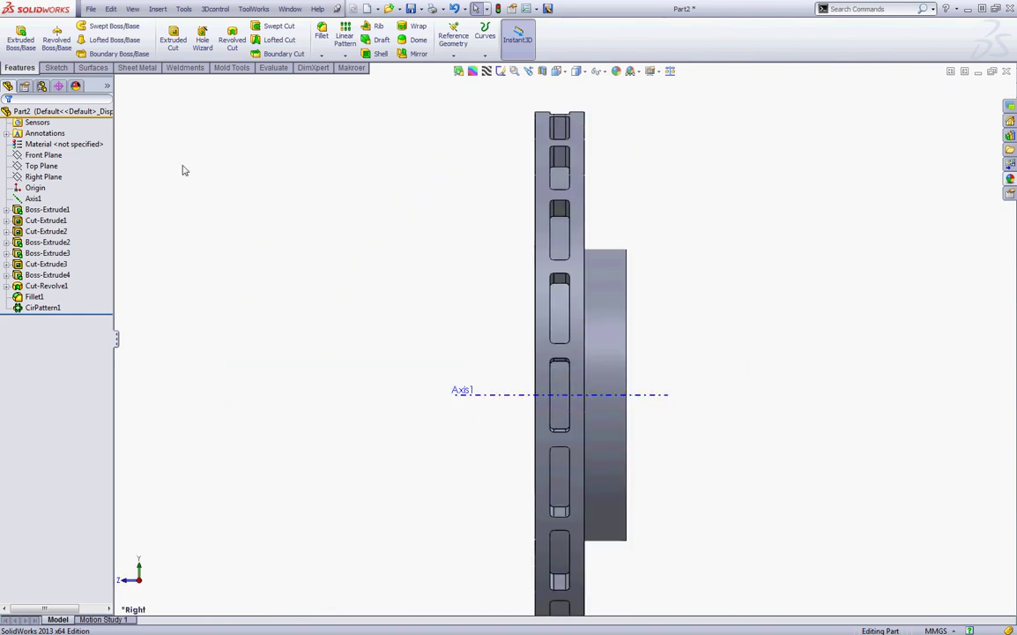
right_click(43, 176)
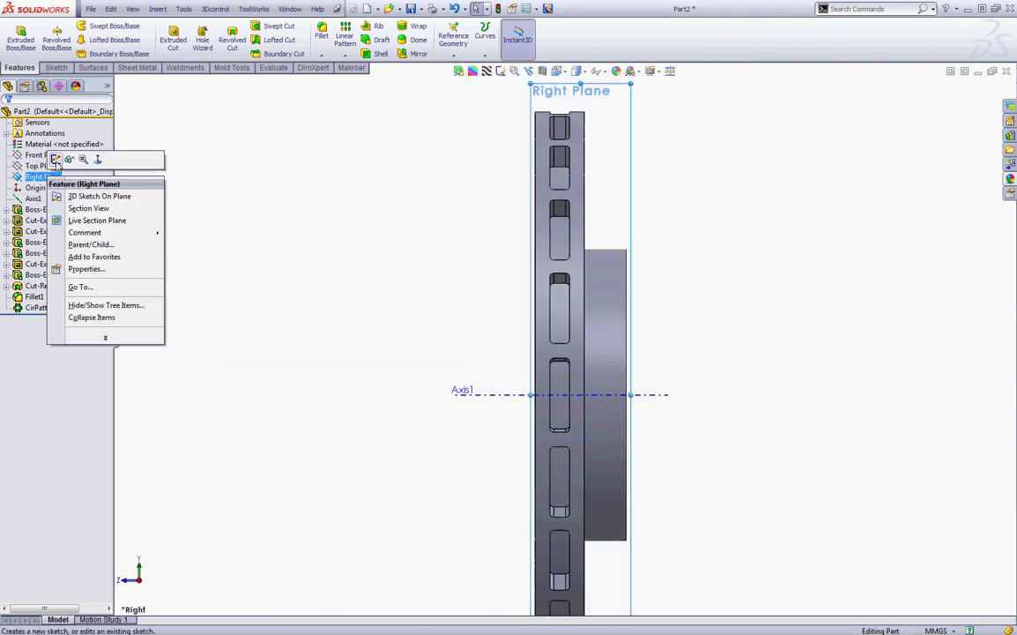
click(60, 161)
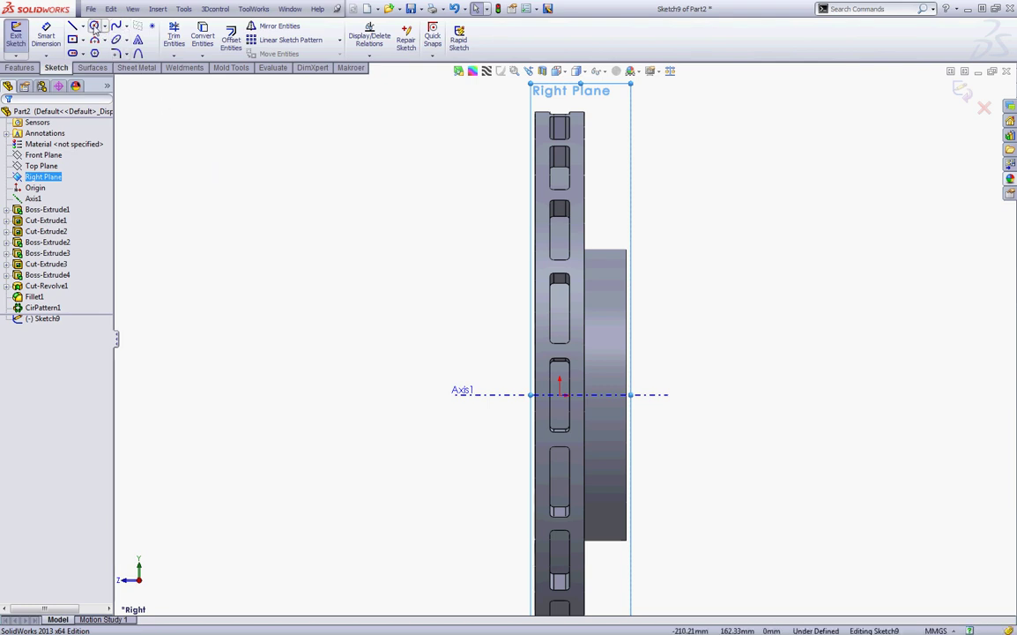
click(94, 27)
scroll(521, 123, up, 2)
click(501, 112)
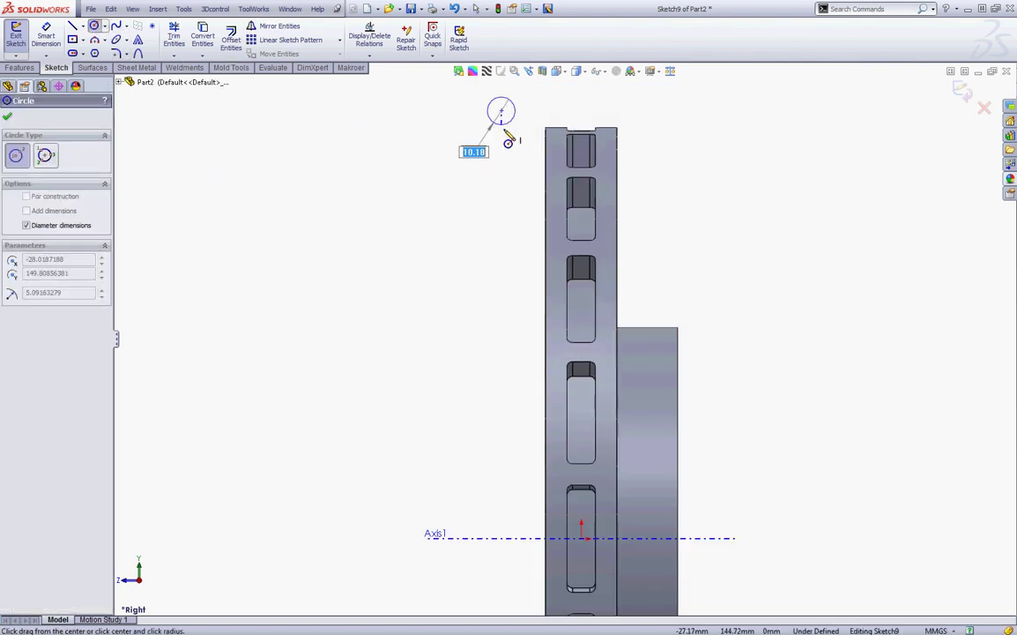
click(504, 131)
Step: Dimension the circle's diameter and set it to 12 mm
click(51, 41)
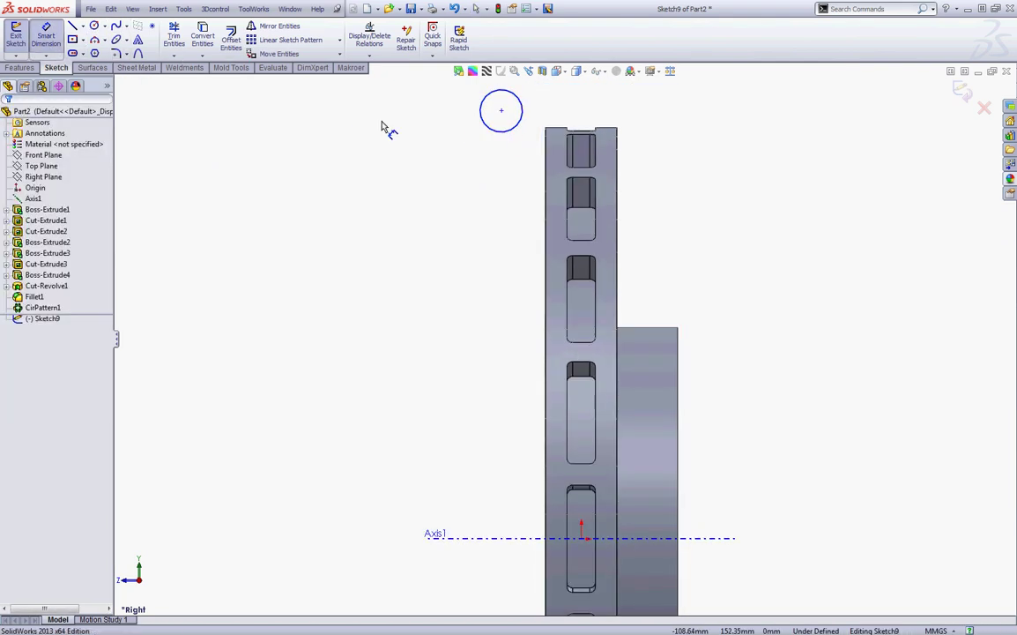
click(507, 133)
click(436, 159)
text(1)
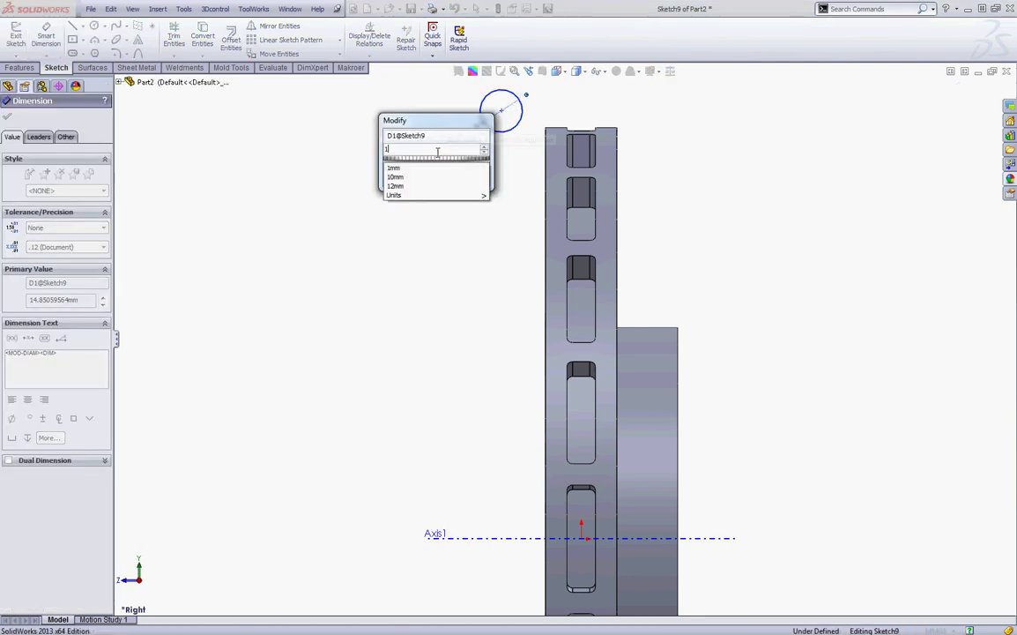
text(2)
key(Return)
click(446, 295)
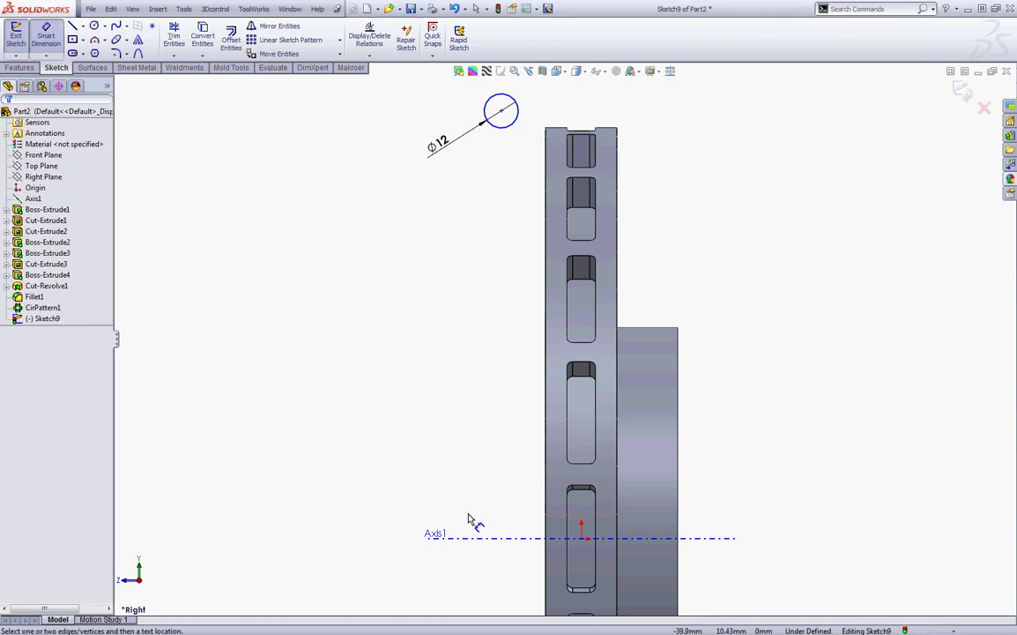
Step: Dimension the circle's centre from Axis1 and set the distance to 146.5 mm
click(458, 541)
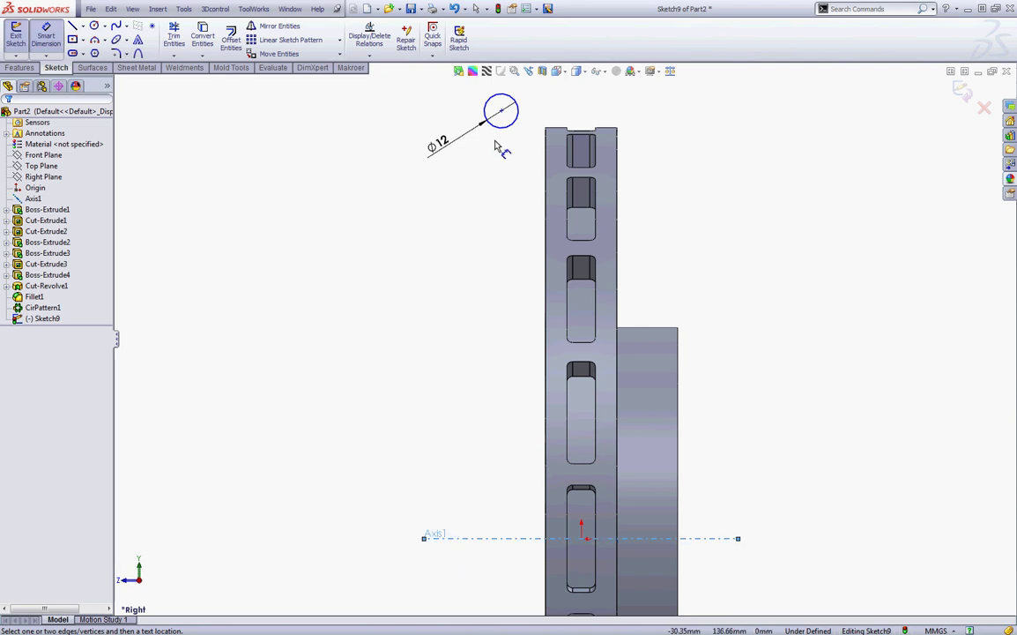
click(501, 110)
click(318, 205)
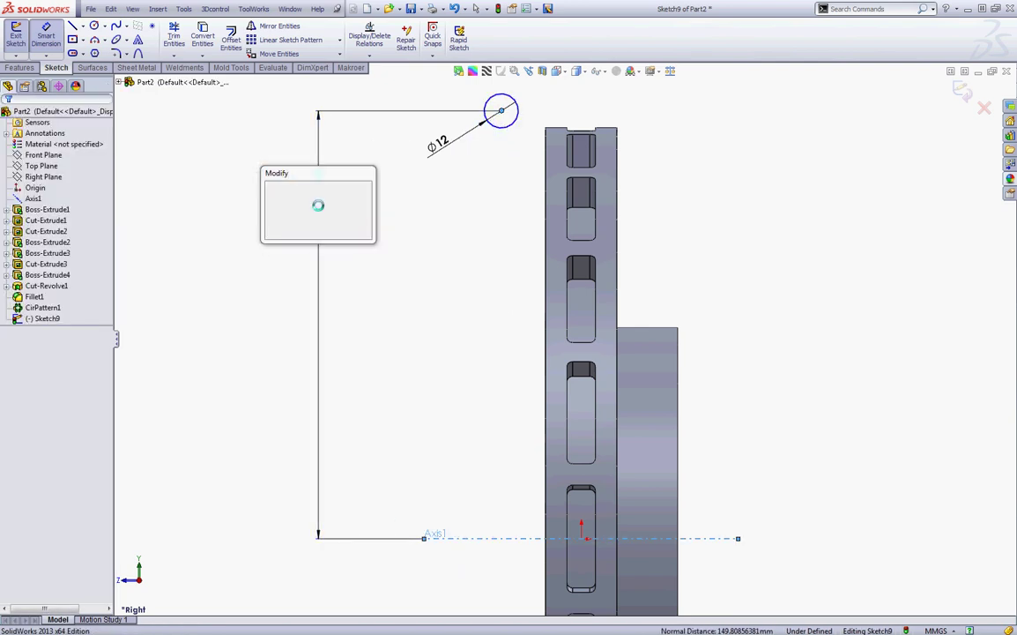
text(146.5)
key(Return)
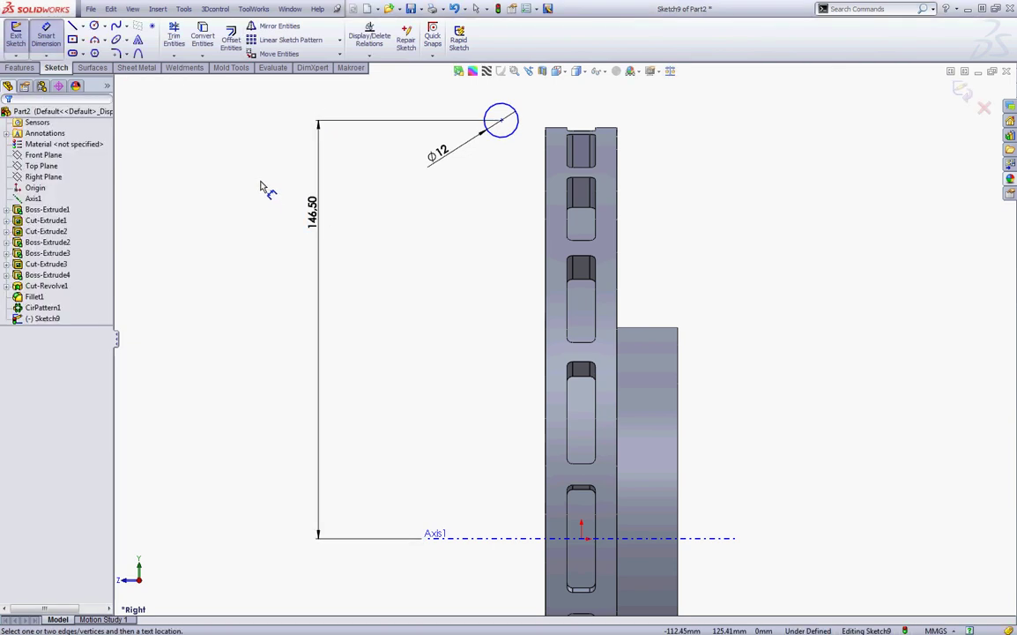
key(Escape)
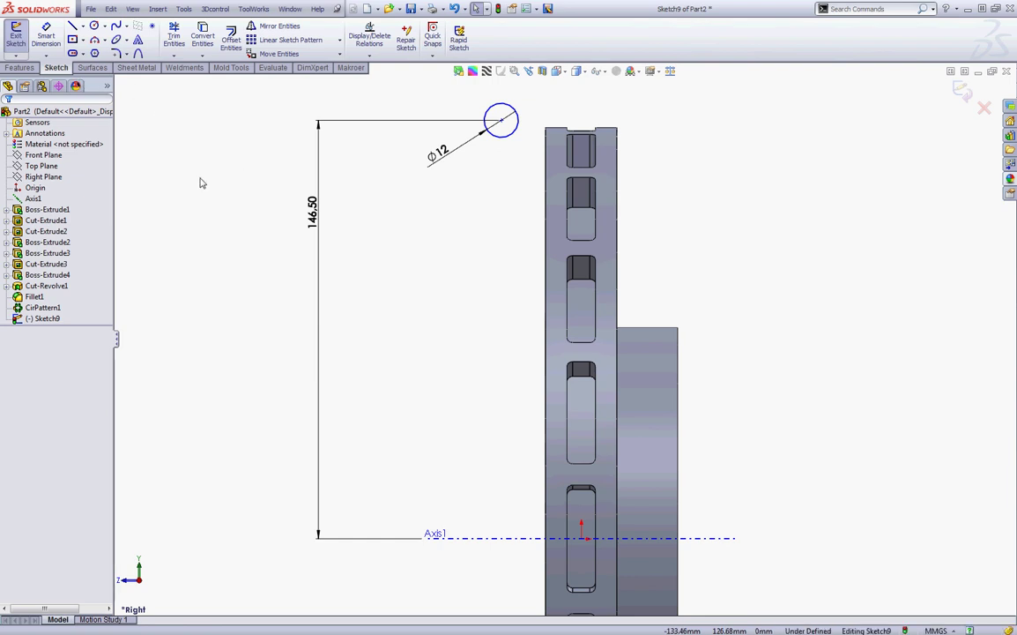
Step: Make the circle's centre point coincident with the Front Plane
click(51, 156)
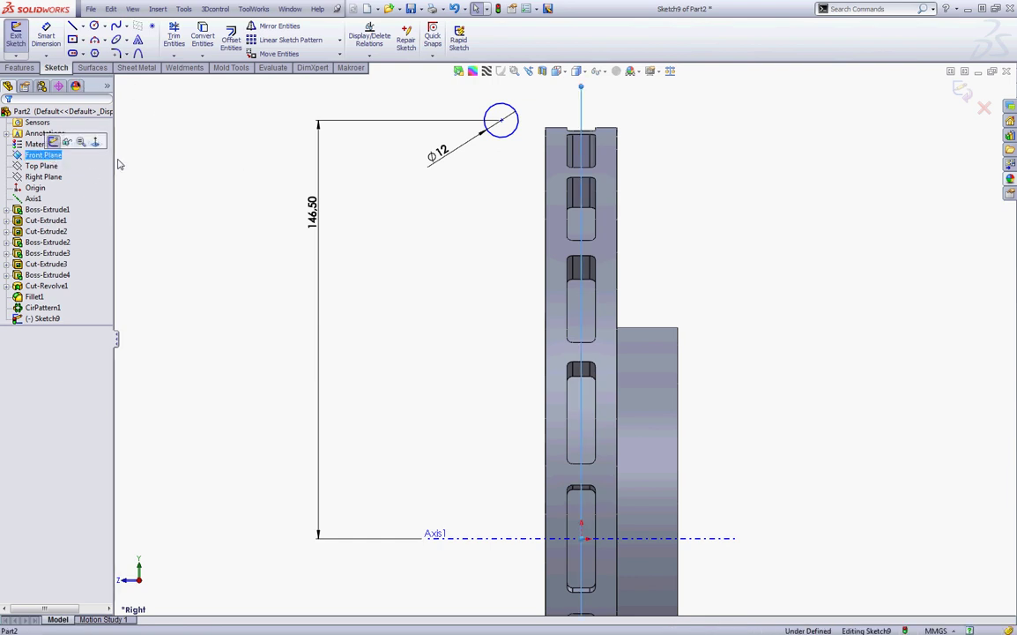
ctrl+click(501, 120)
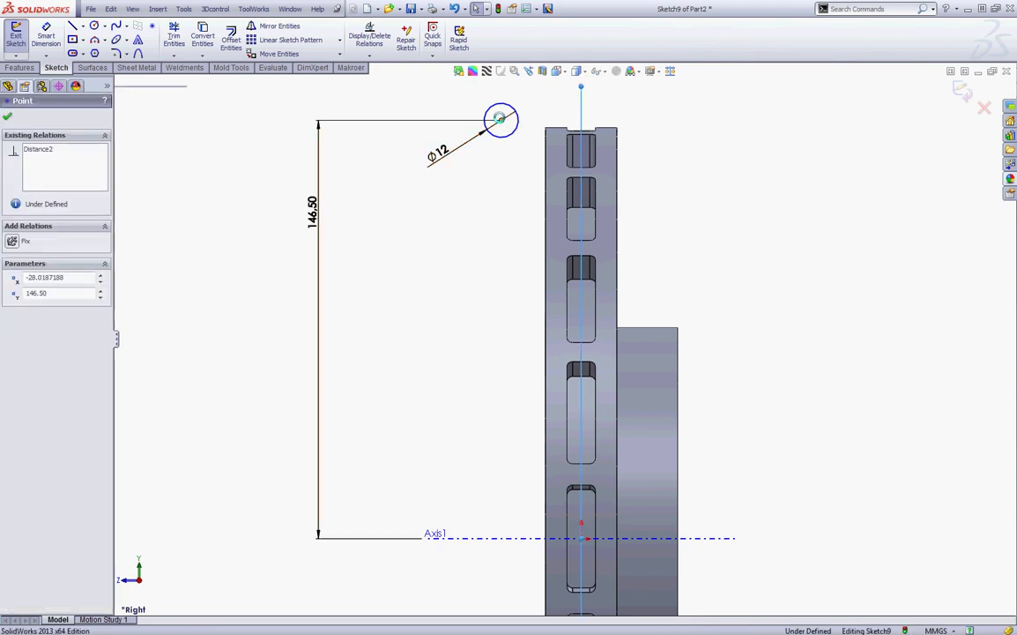
click(535, 75)
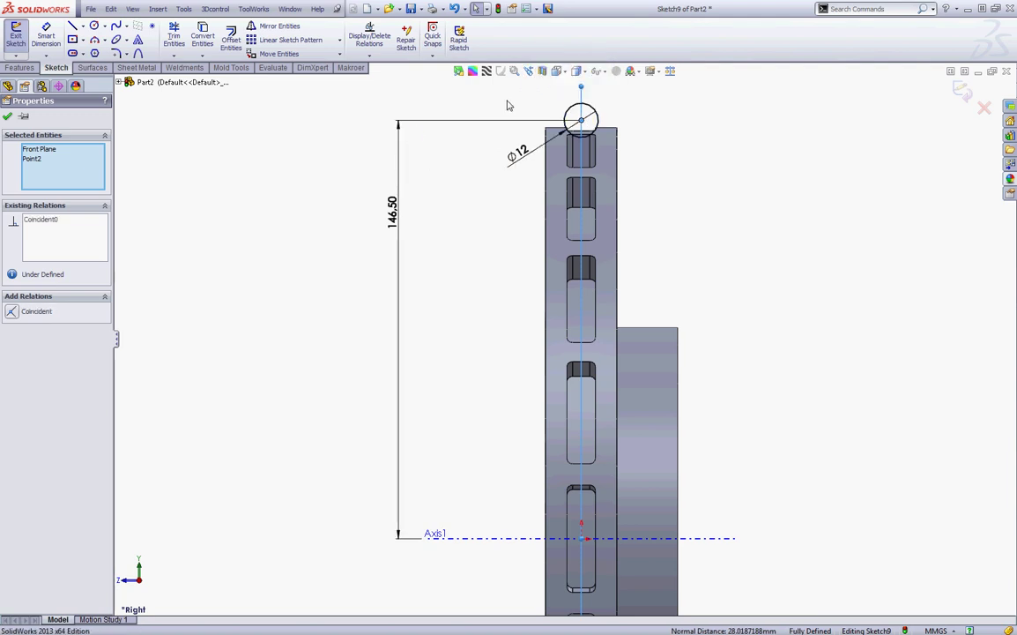
click(297, 142)
Step: Cut the 12 mm circle profile 360° around Axis1 with a Revolved Cut, forming a groove around the disc's rim
middle_drag(176, 130, 141, 115)
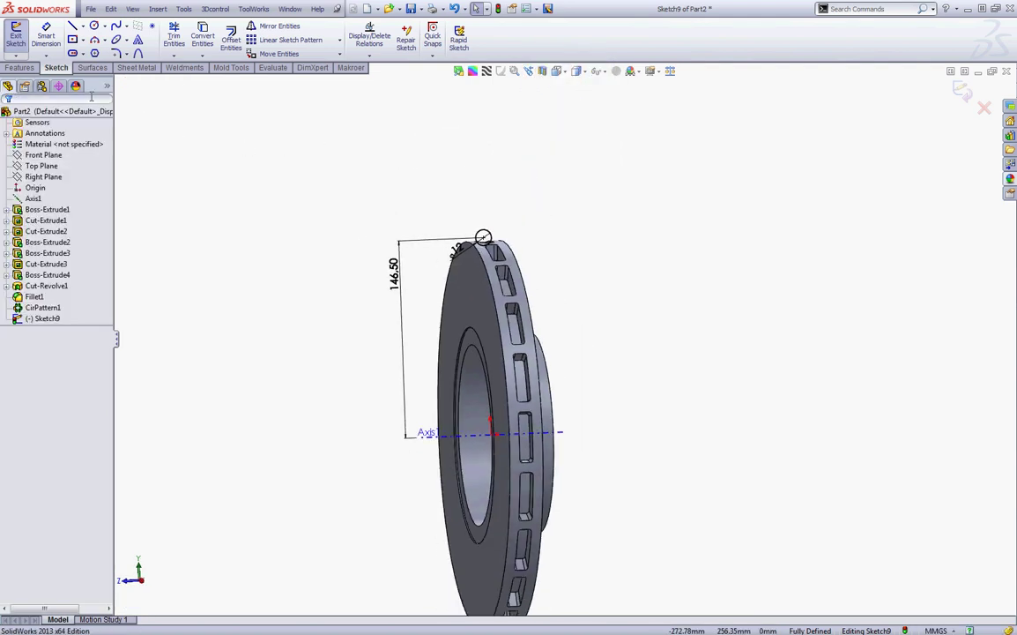
click(19, 68)
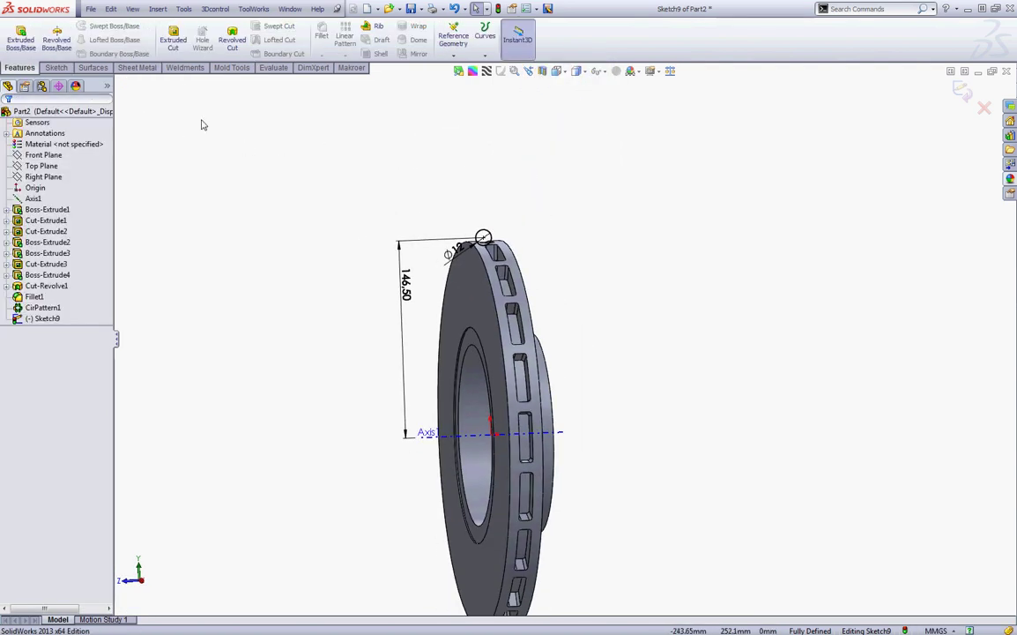
click(232, 39)
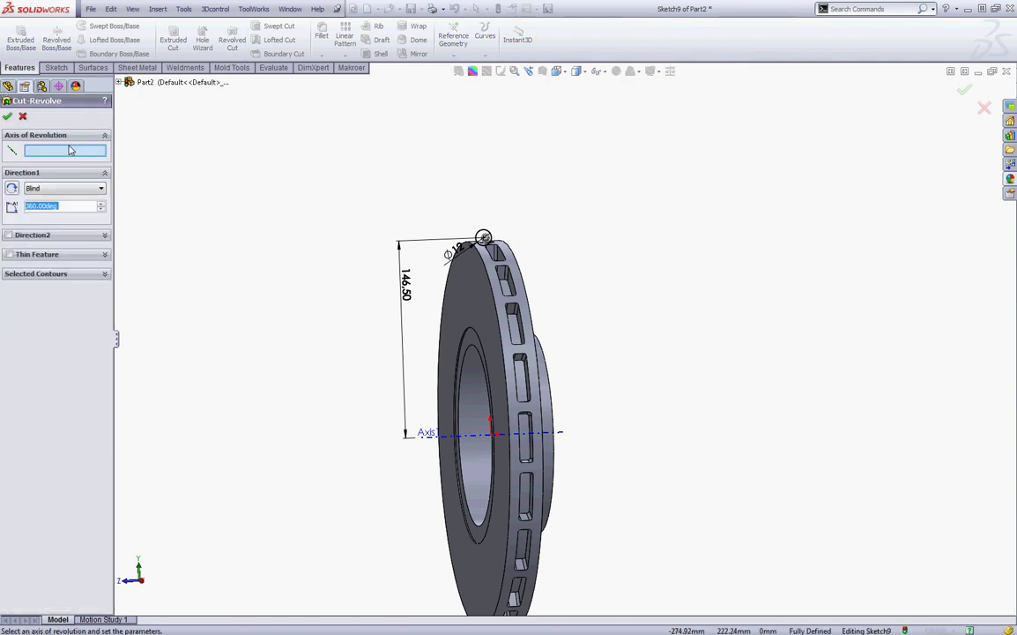
click(435, 437)
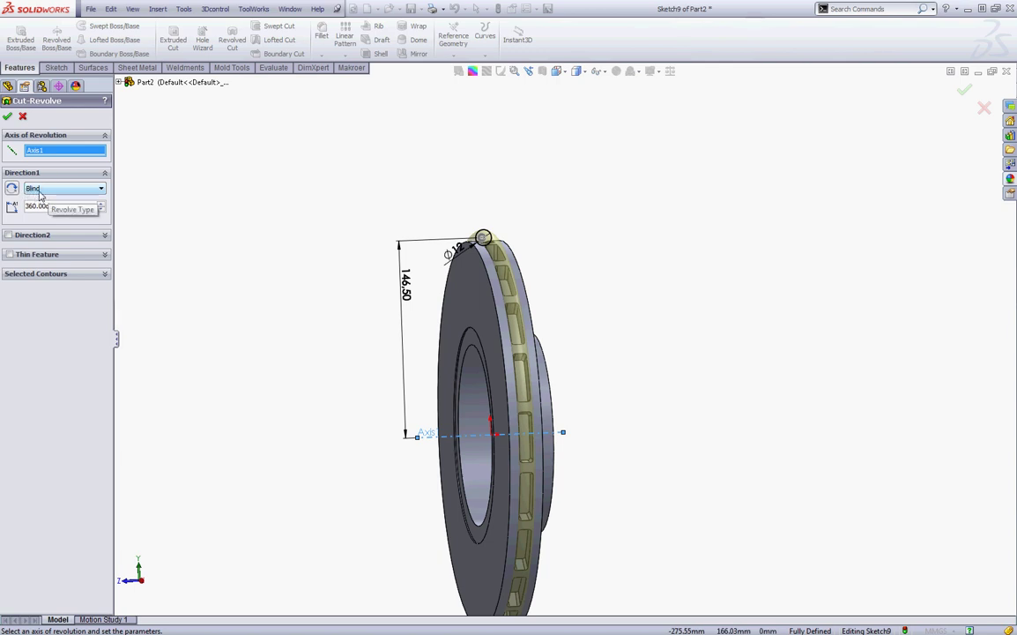
click(7, 116)
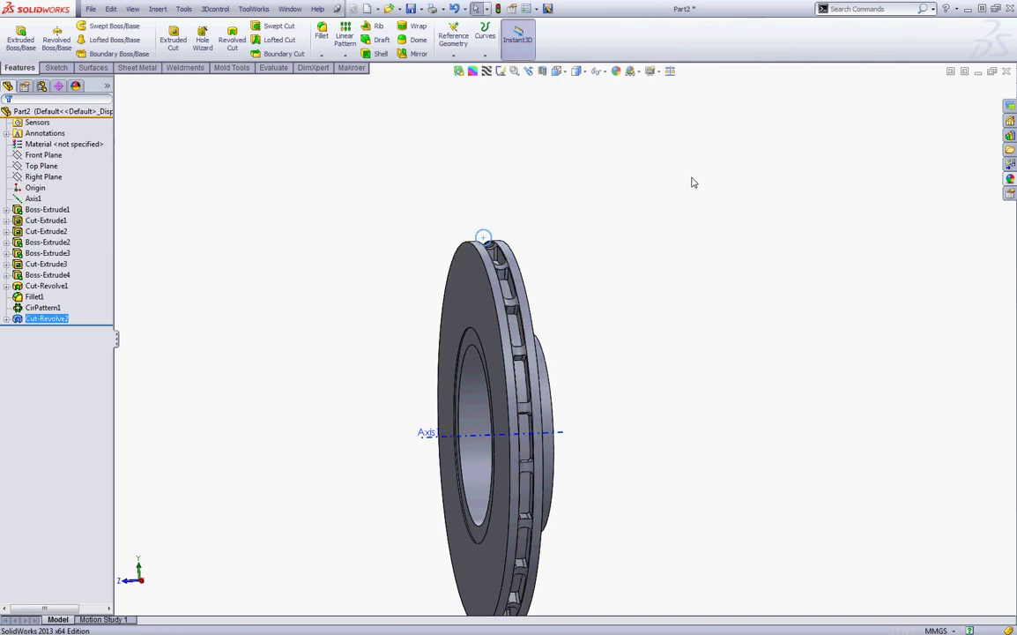
Step: Chamfer the centre bore's edge on the disc side, opposite the hub's outer face, with a 4 mm distance at 45°
key(ctrl+7)
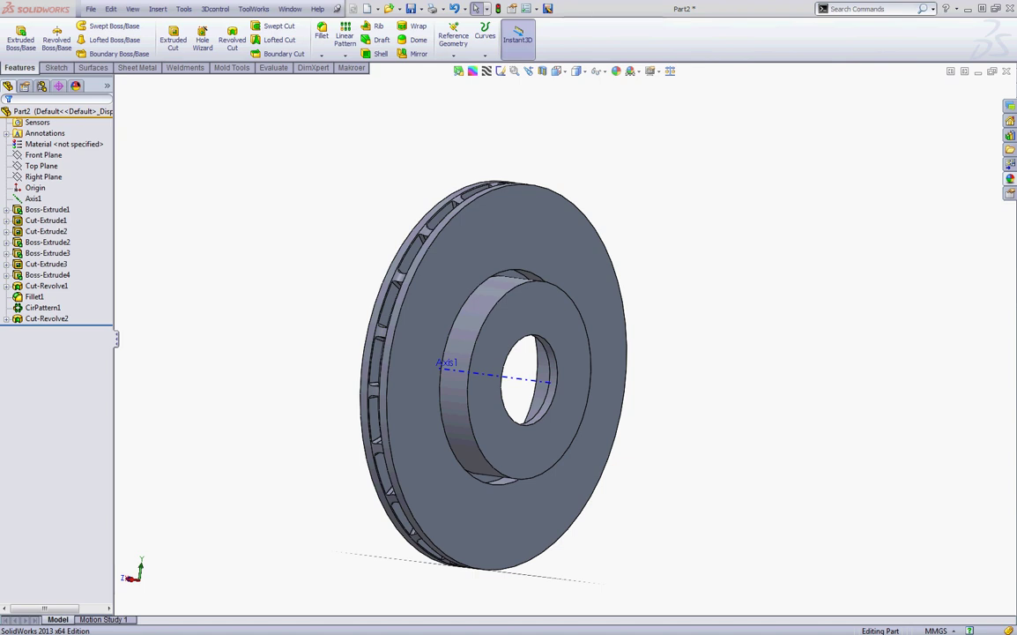
key(Right)
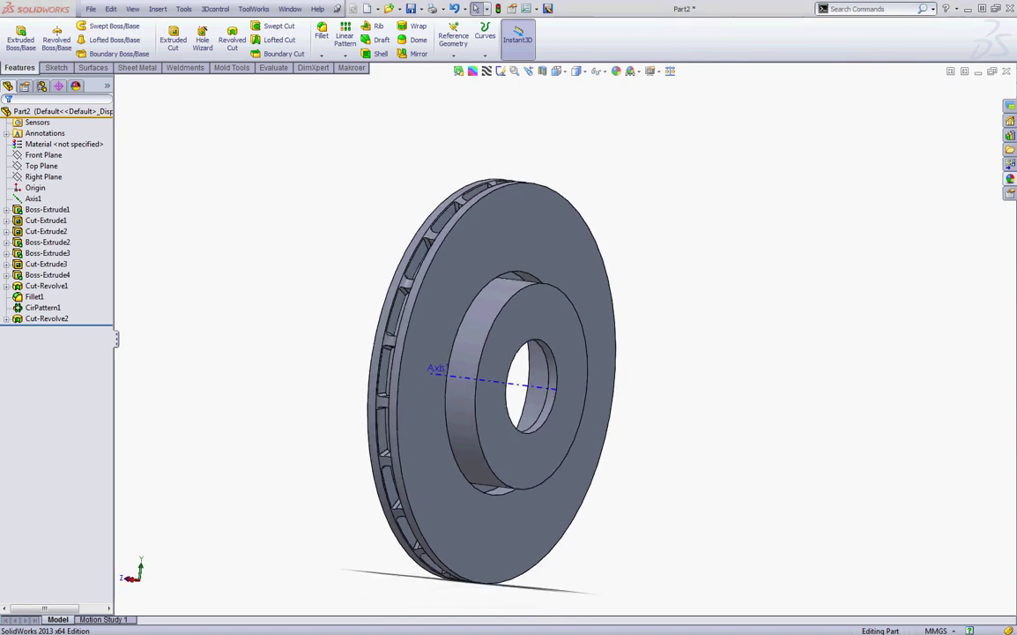
key(ctrl+2)
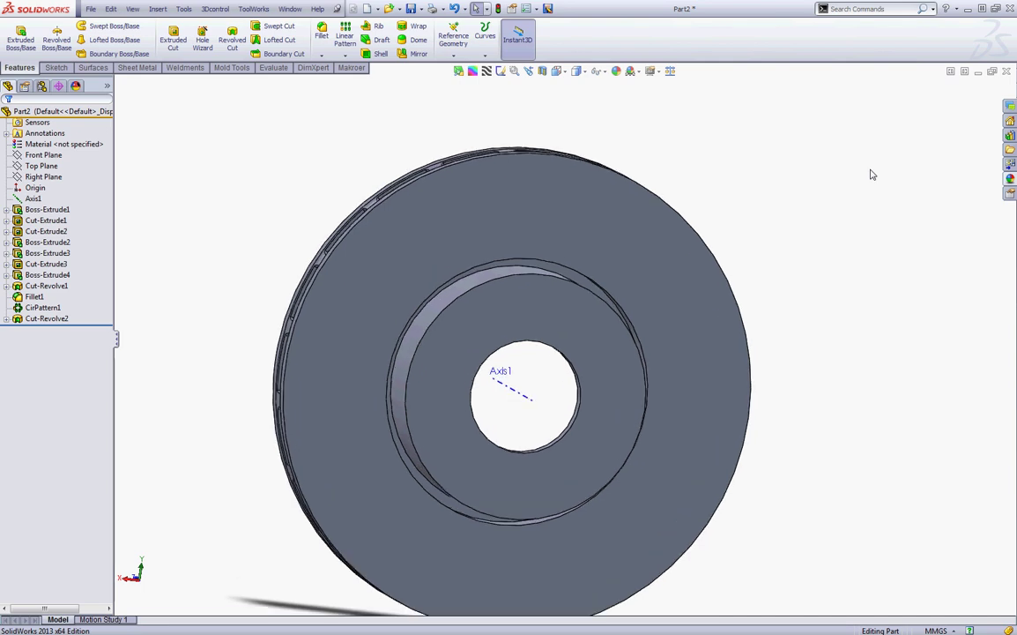
click(323, 54)
click(349, 79)
middle_drag(386, 93, 816, 129)
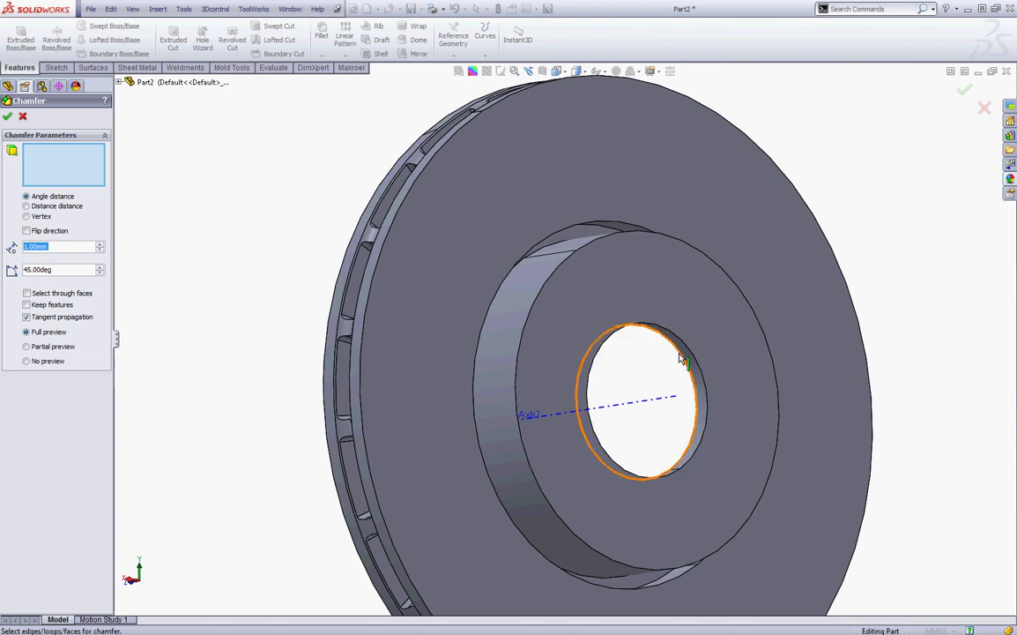
click(681, 357)
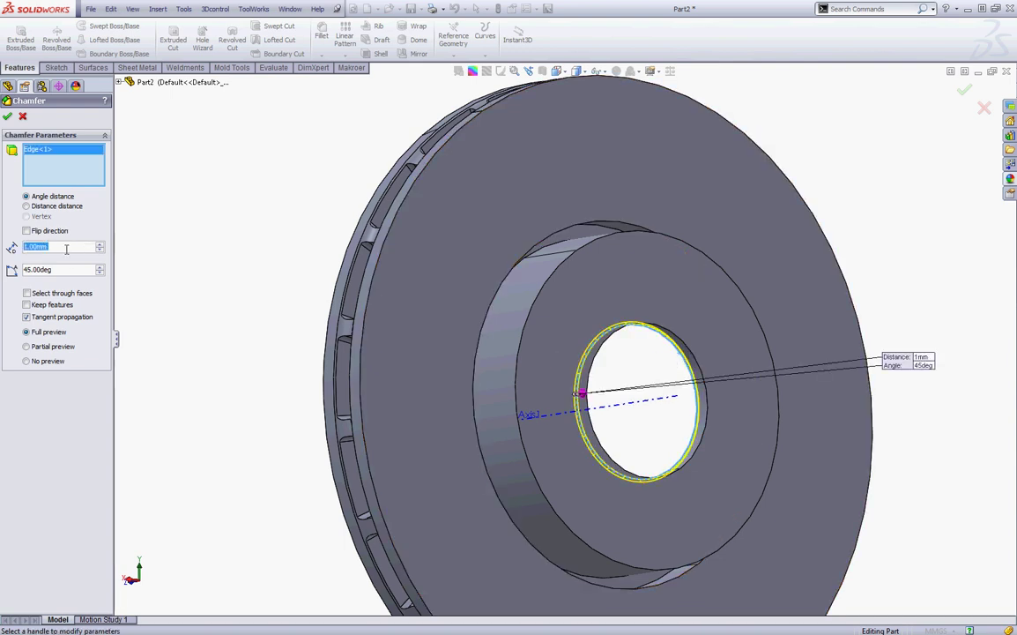
text(4)
key(Return)
click(5, 117)
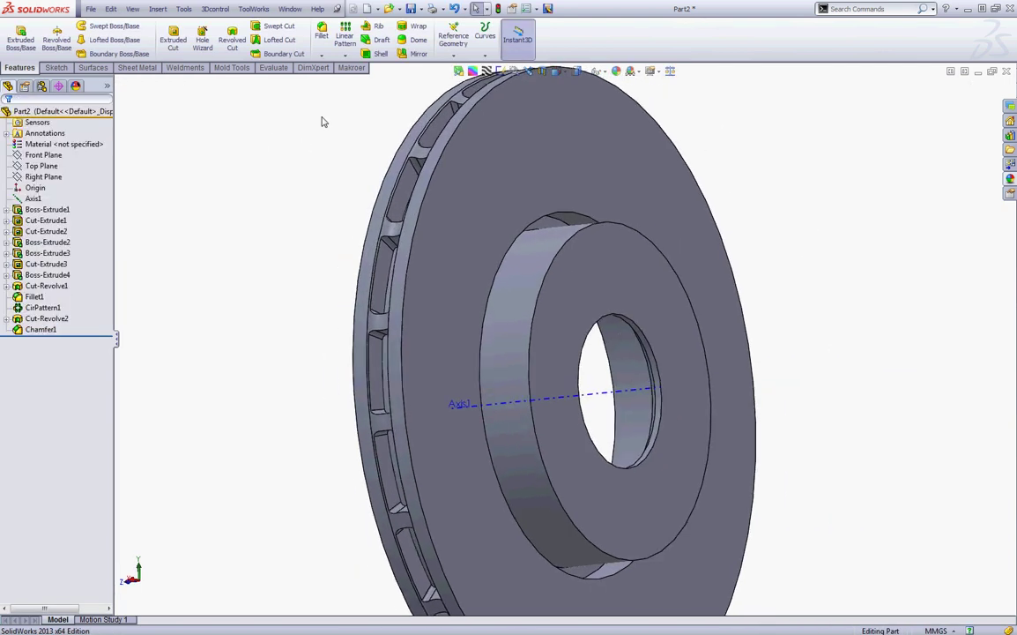
Step: Chamfer the centre bore's edge on the hub's outer face with a 3.2 mm distance at 45°
click(322, 55)
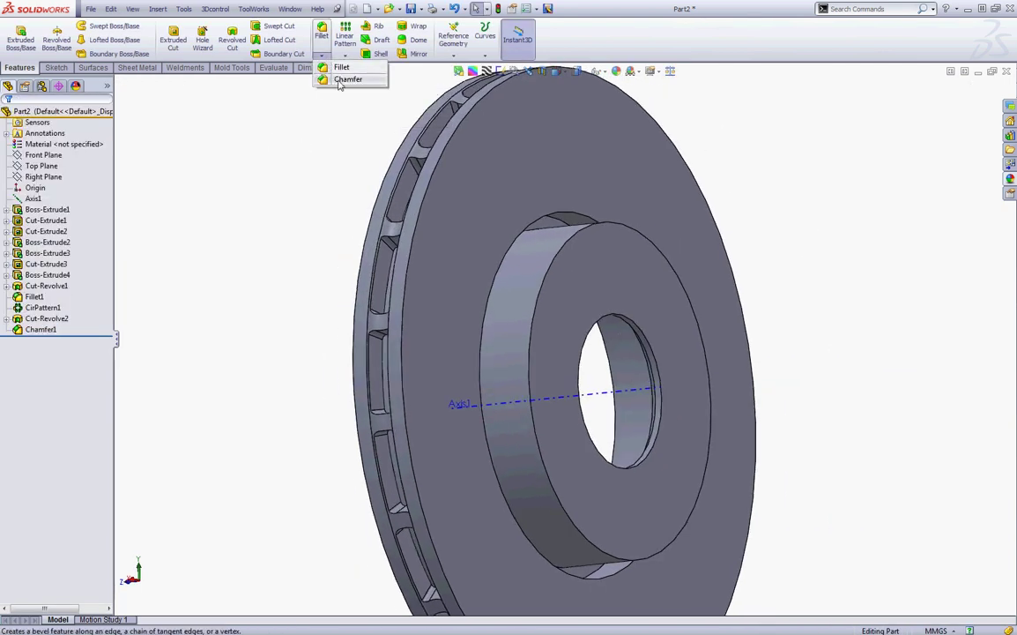
click(344, 79)
click(653, 346)
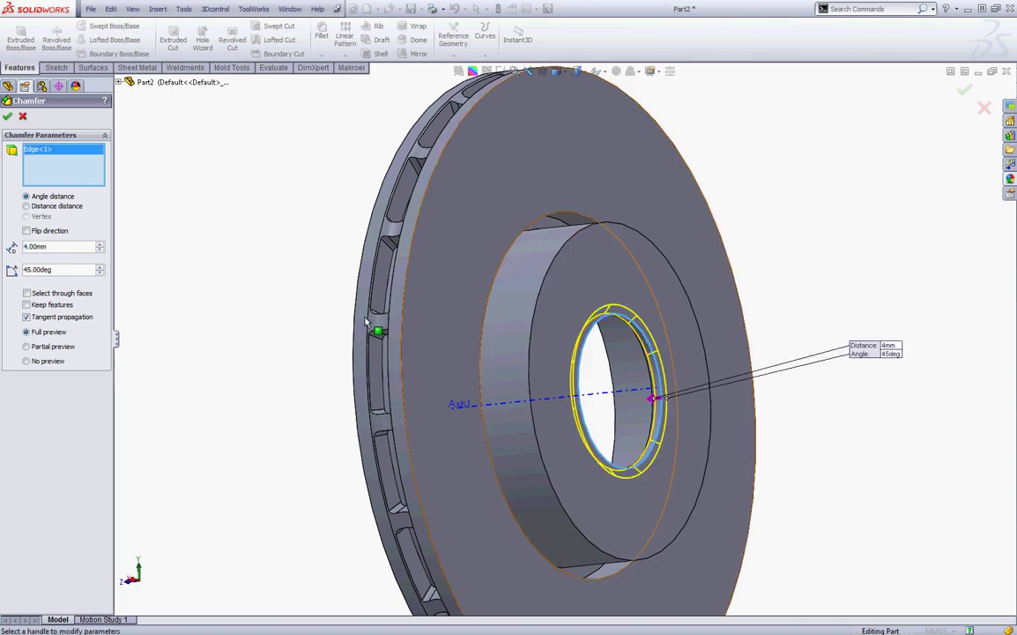
text(3.2)
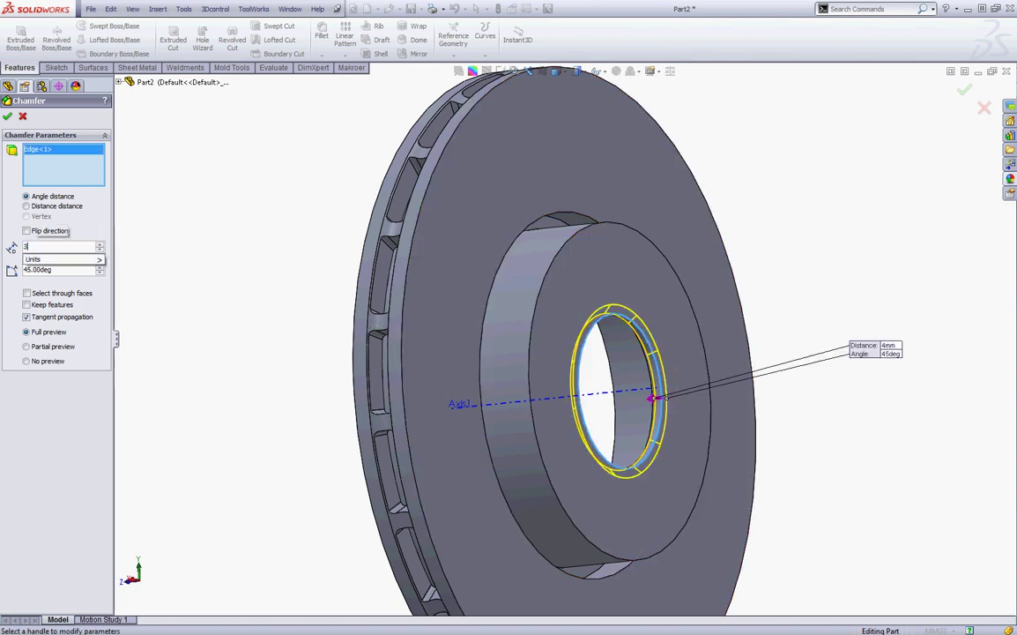
key(Return)
click(7, 115)
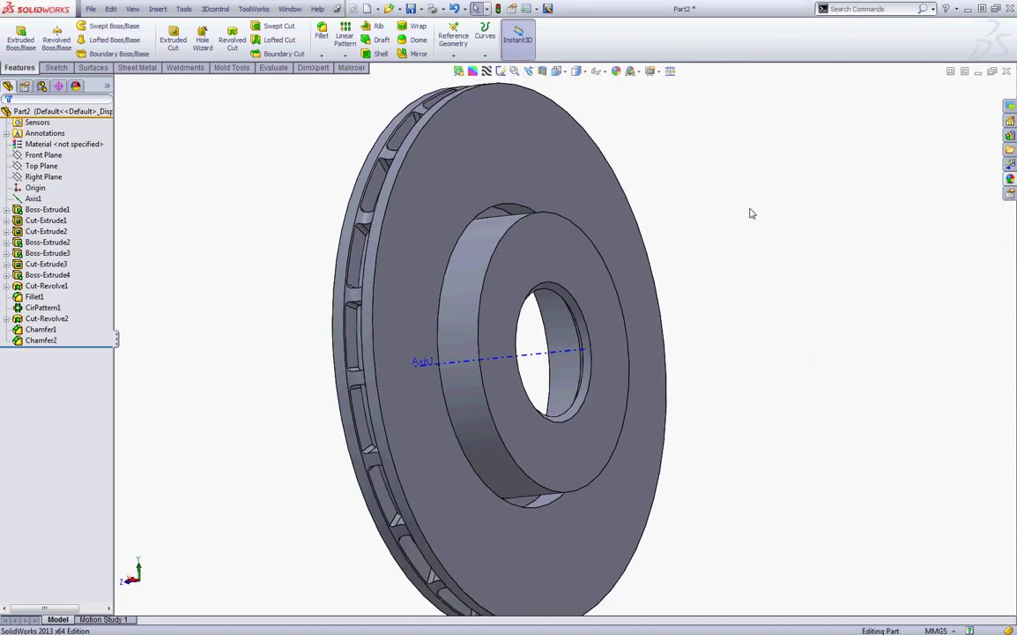
Step: On the Front Plane, sketch a circle about 16.5 mm in diameter beside the centre bore, level with the origin
key(ctrl+1)
click(39, 156)
right_click(51, 160)
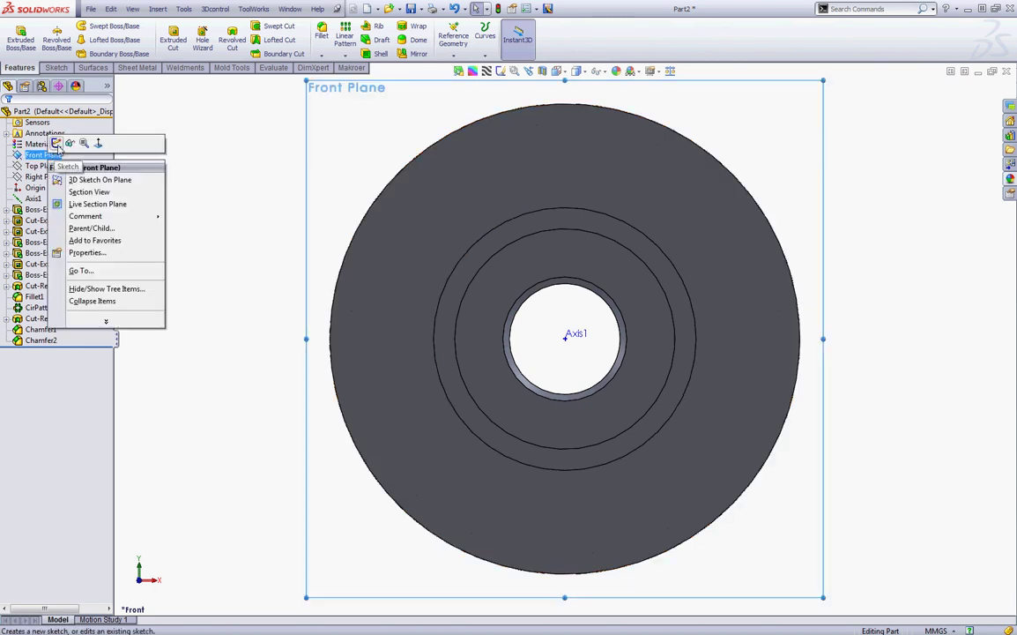
click(56, 145)
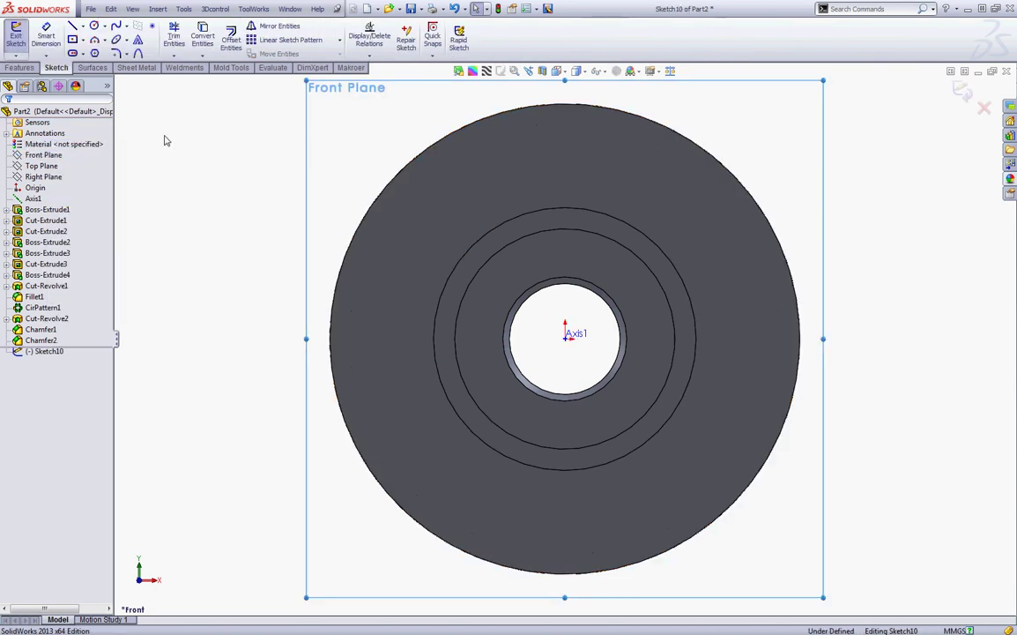
click(94, 26)
click(648, 339)
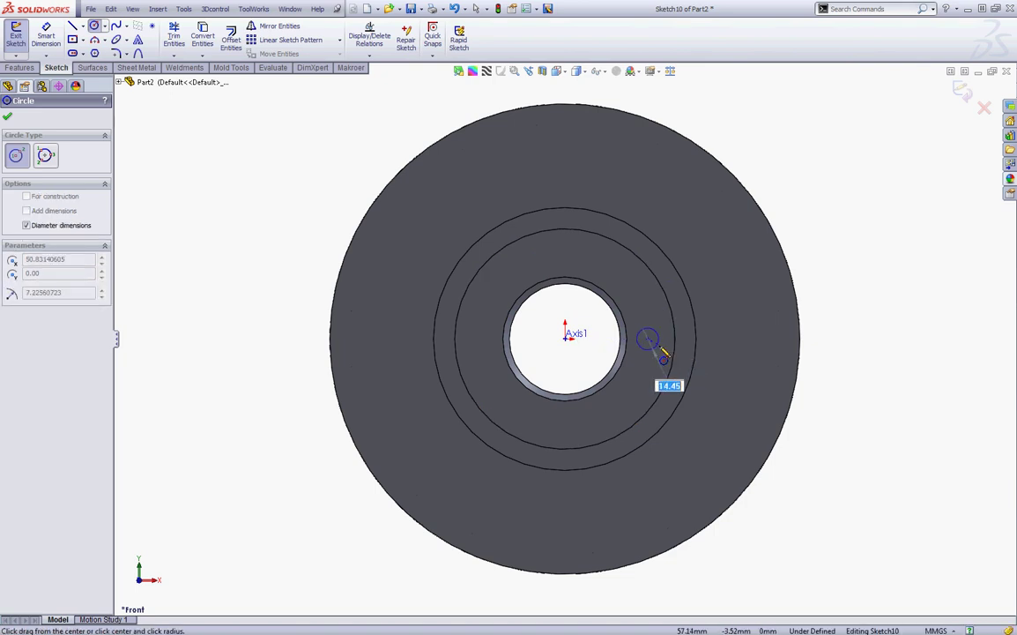
click(660, 351)
key(Escape)
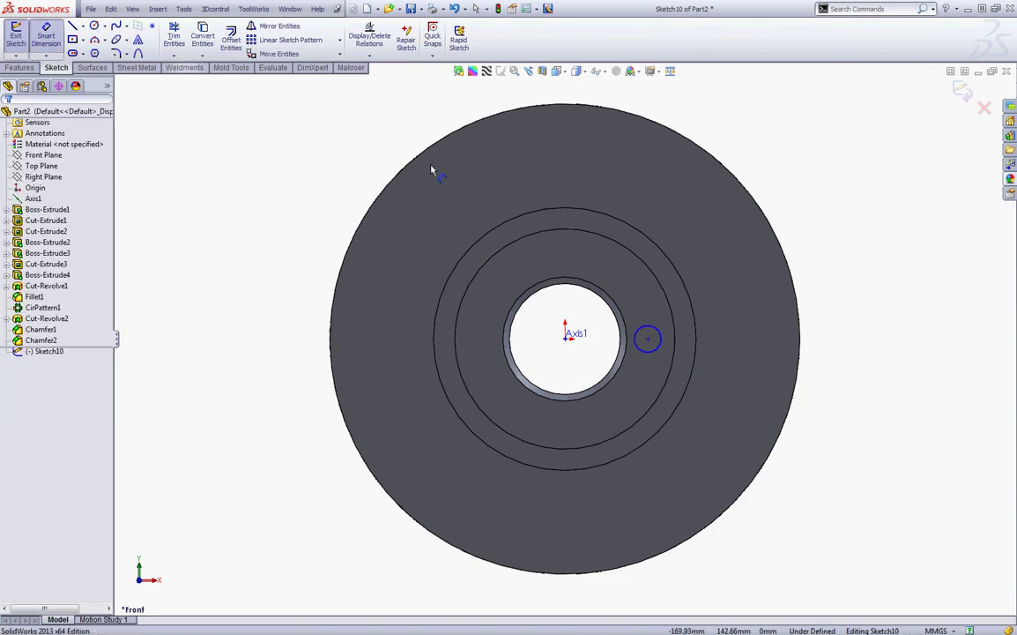
Step: Dimension the circle's diameter and set it to 15.3 mm
scroll(670, 359, down, 5)
click(616, 312)
click(582, 256)
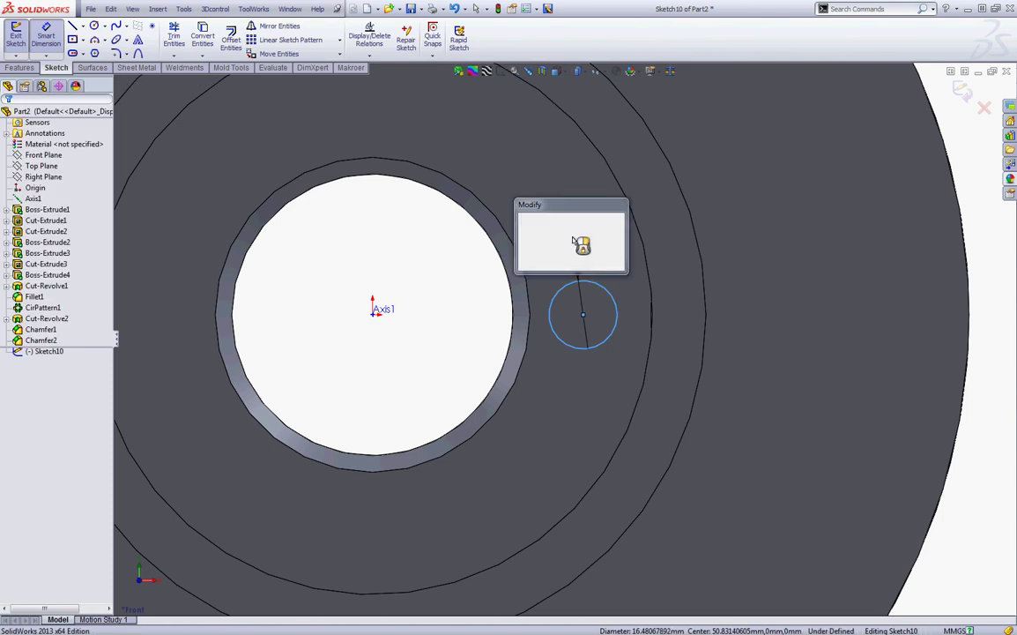
text(15.3)
key(Return)
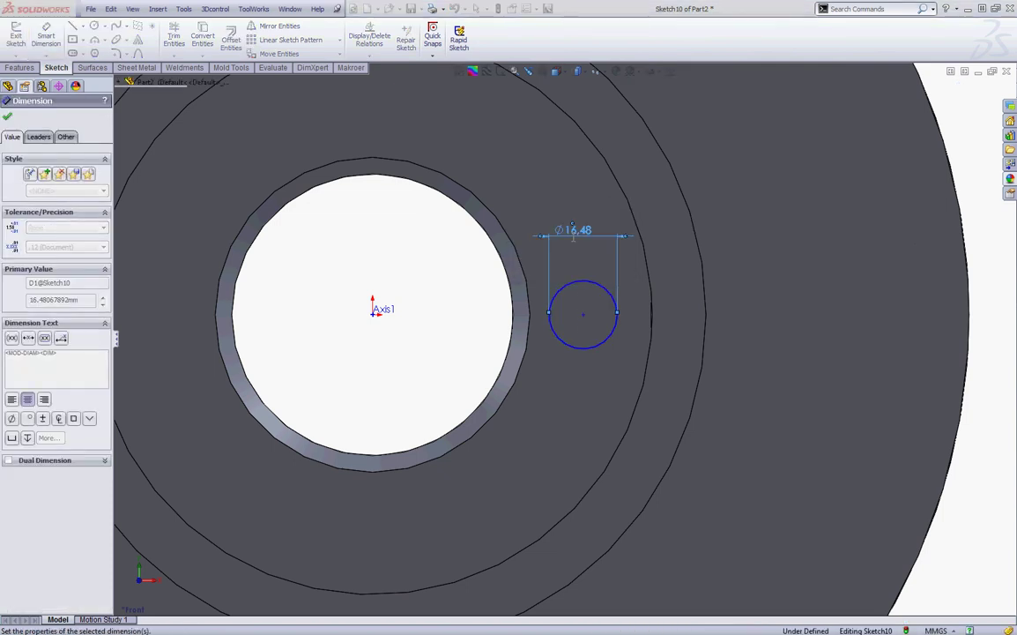
key(Escape)
Step: Make the circle's centre point coincident with the Top Plane
click(53, 166)
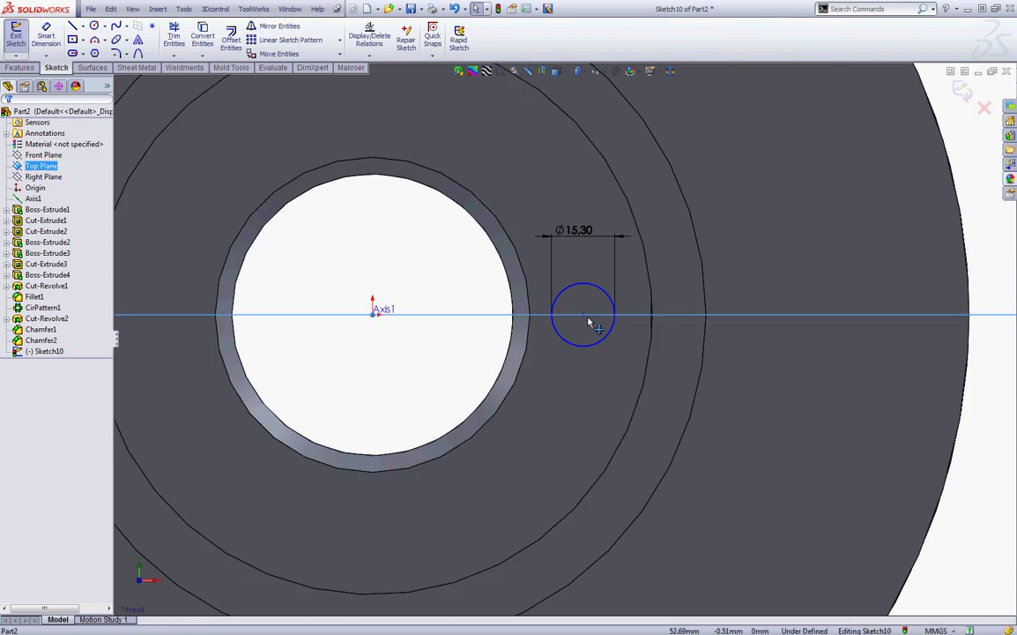
middle_drag(582, 321, 582, 327)
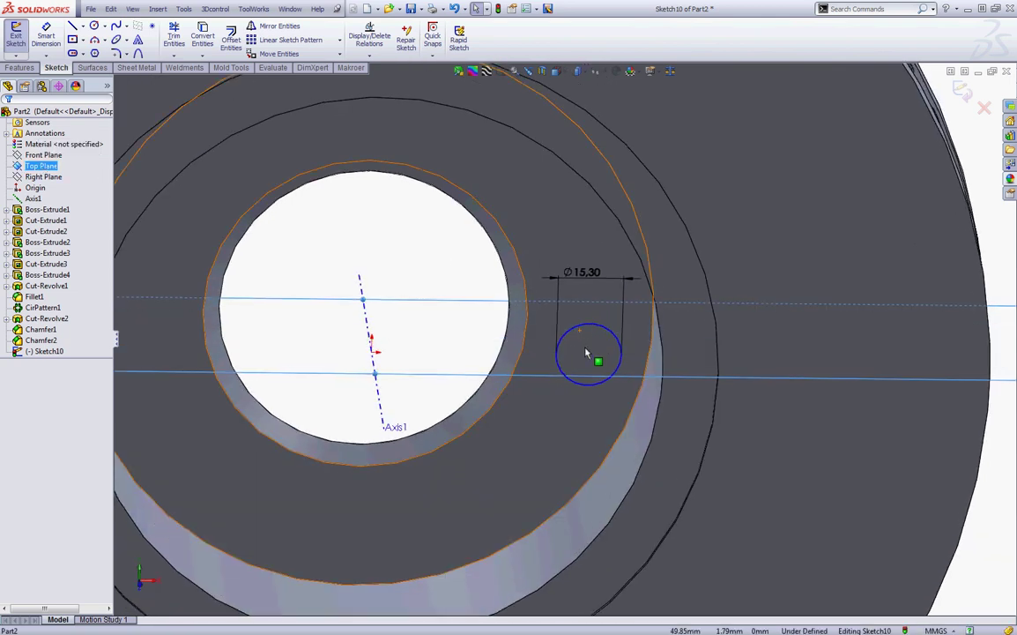
ctrl+click(588, 354)
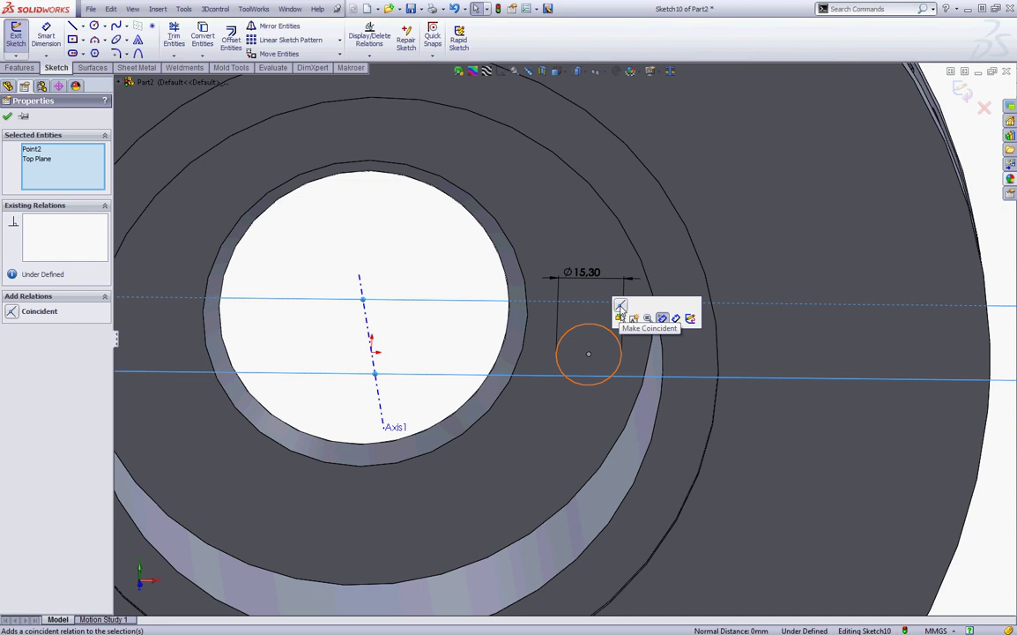
click(621, 308)
Step: Dimension the distance from the disc's centre to the circle's centre and set it to 56 mm
key(ctrl+1)
scroll(620, 309, down, 5)
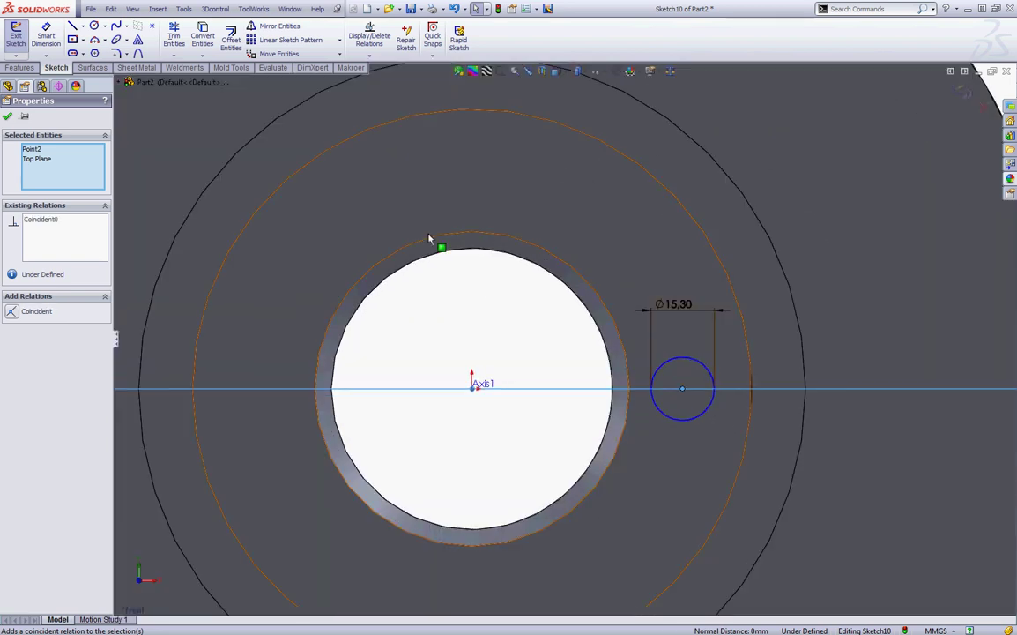
click(487, 303)
right_drag(487, 318, 483, 379)
click(473, 389)
click(682, 389)
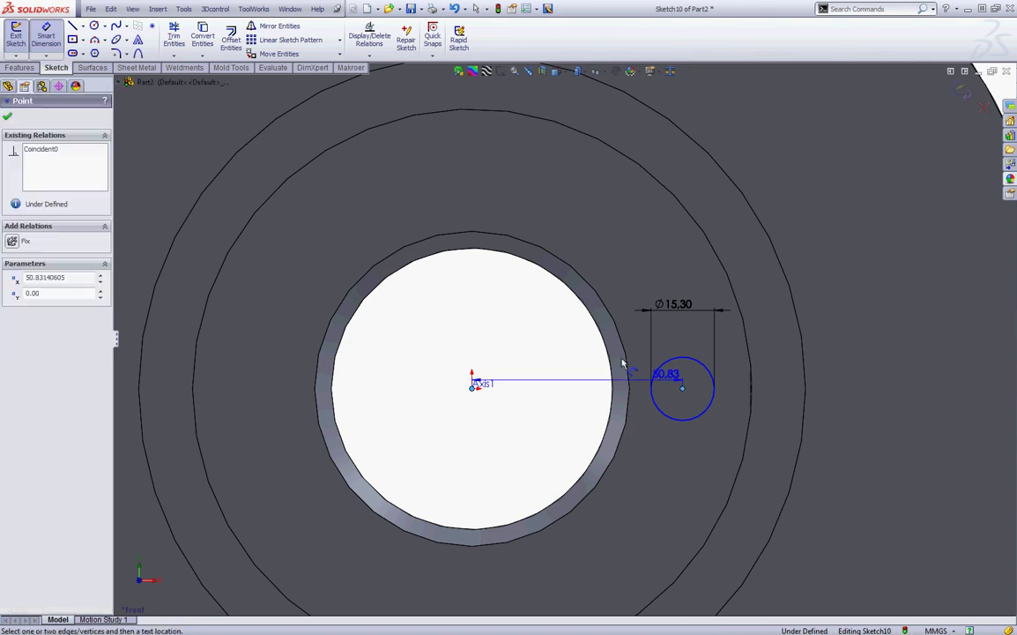
click(480, 339)
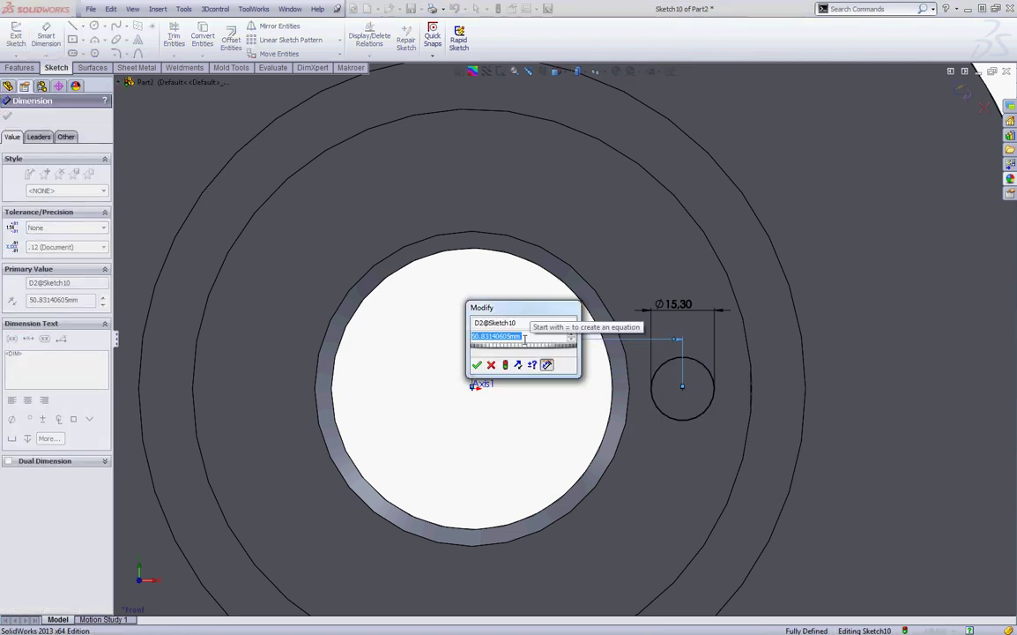
text(56)
key(Return)
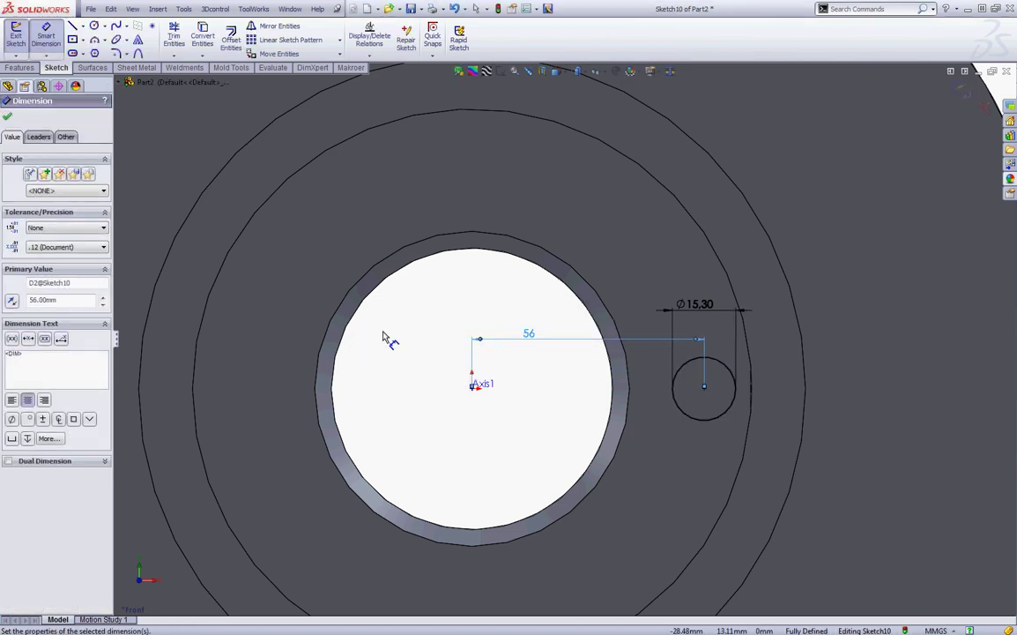
Step: Cut the 15.3 mm circle through the hub with an Extruded Cut using the Through All end condition
middle_drag(478, 367, 469, 289)
scroll(468, 288, up, 5)
middle_drag(336, 217, 388, 201)
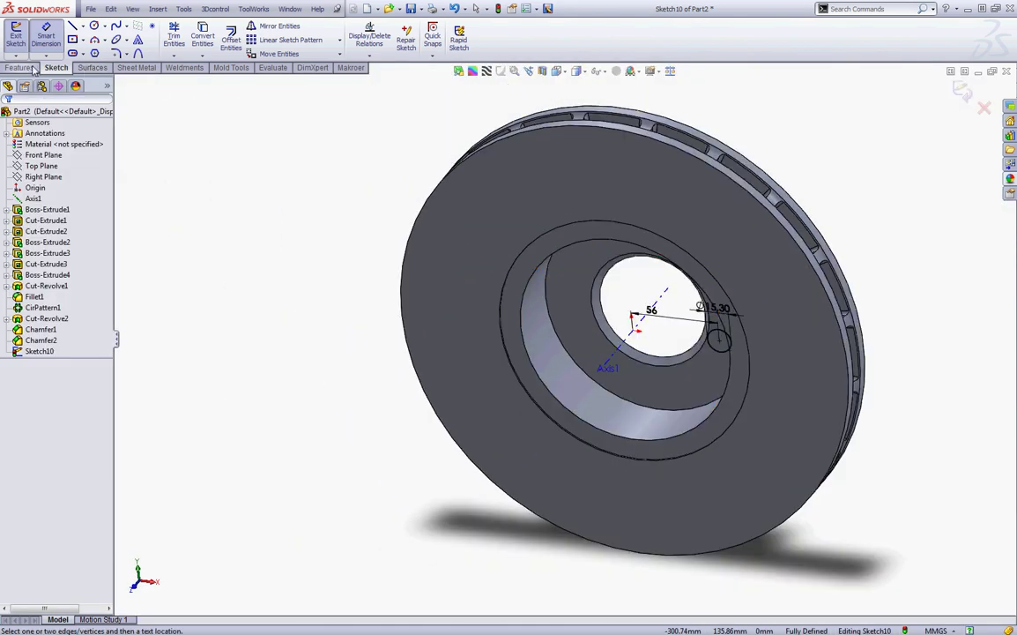
click(24, 67)
click(180, 51)
click(53, 186)
click(44, 204)
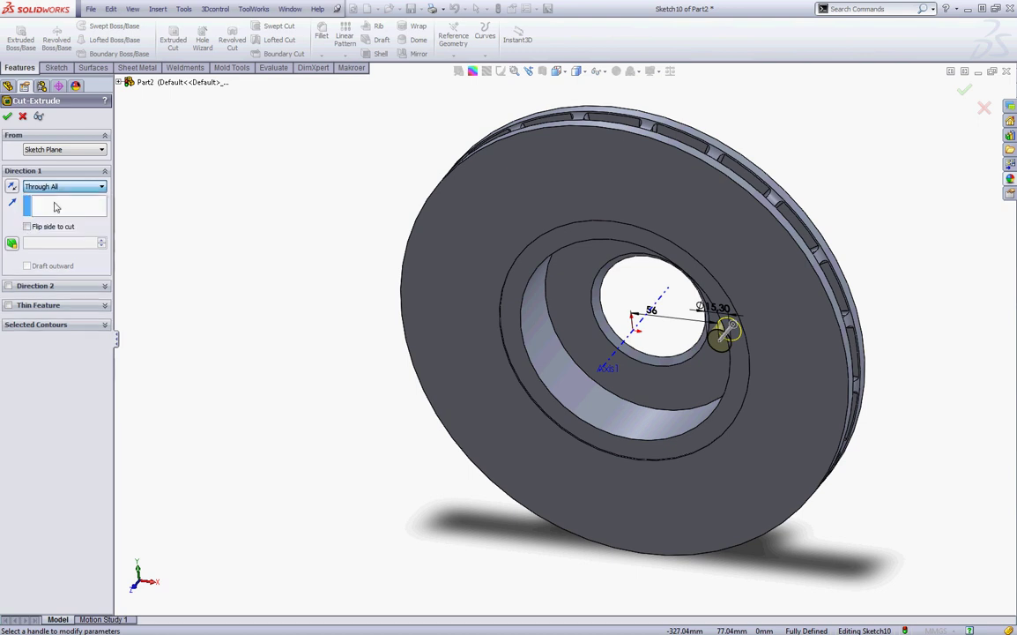
click(8, 118)
Step: Circular-pattern the 15.3 mm hub hole around Axis1 with 5 equally spaced instances over 360 degrees
middle_drag(375, 166, 368, 164)
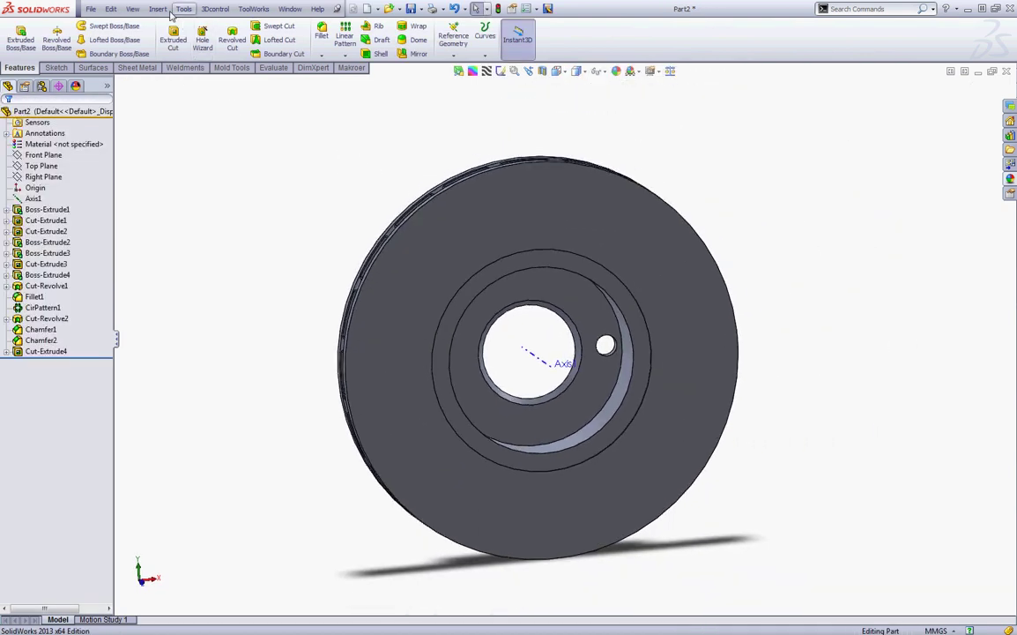
click(163, 9)
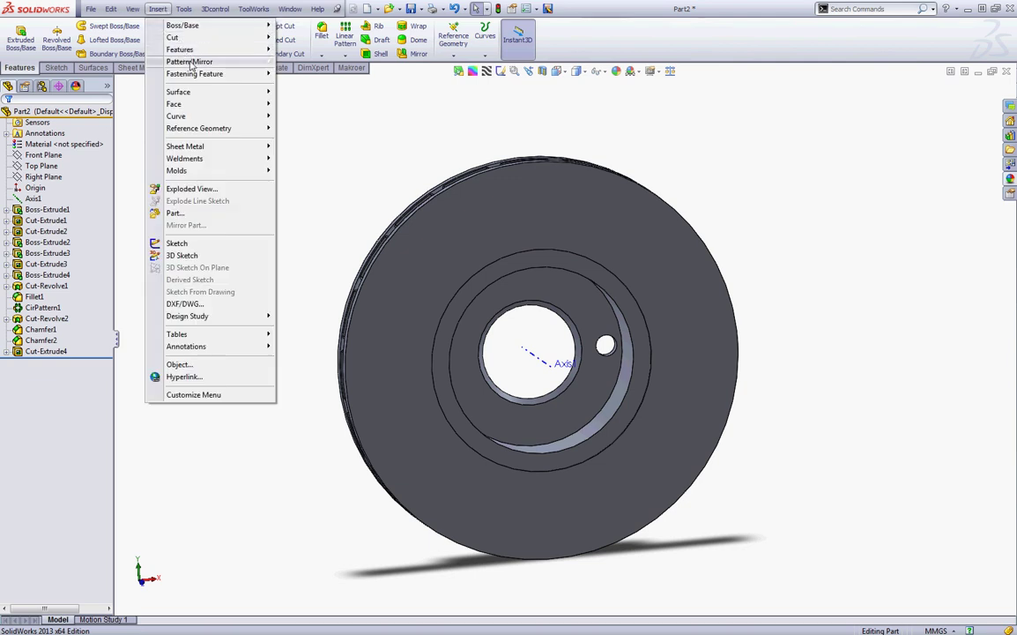
mouse_move(204, 78)
mouse_move(191, 61)
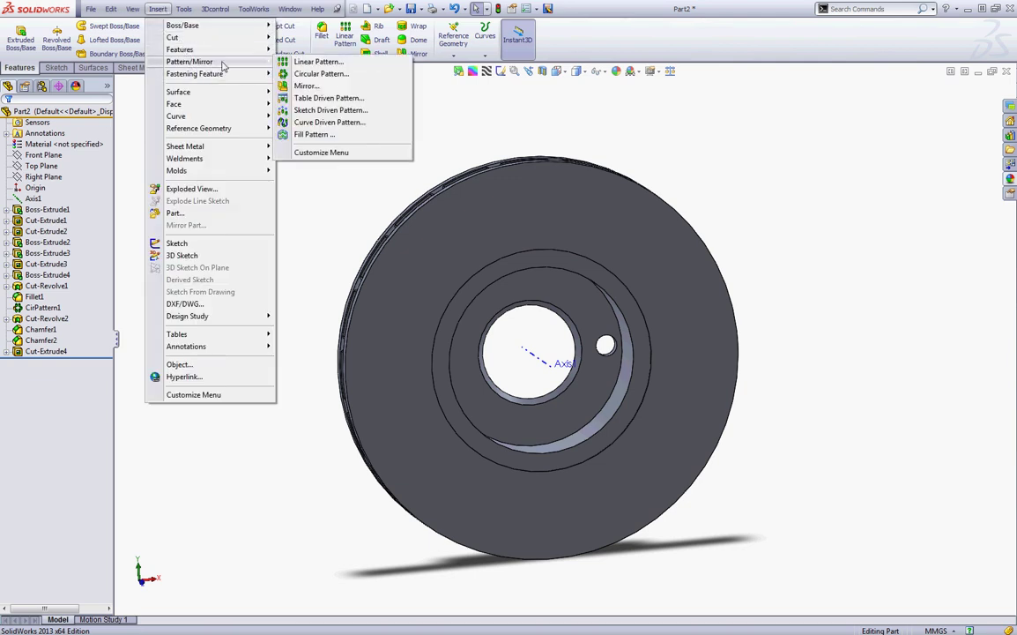
click(304, 75)
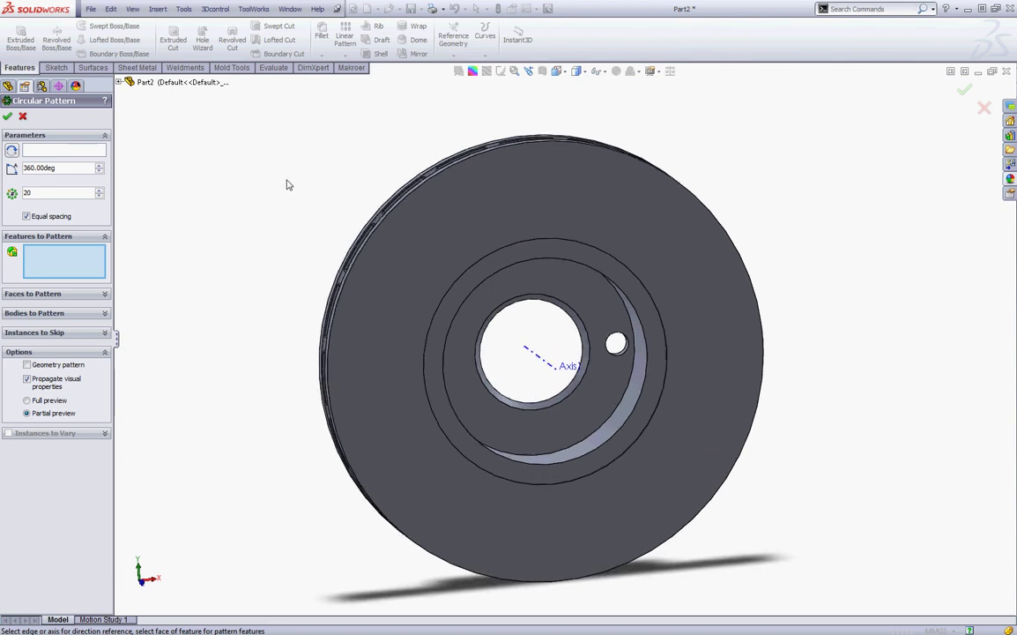
scroll(622, 351, down, 5)
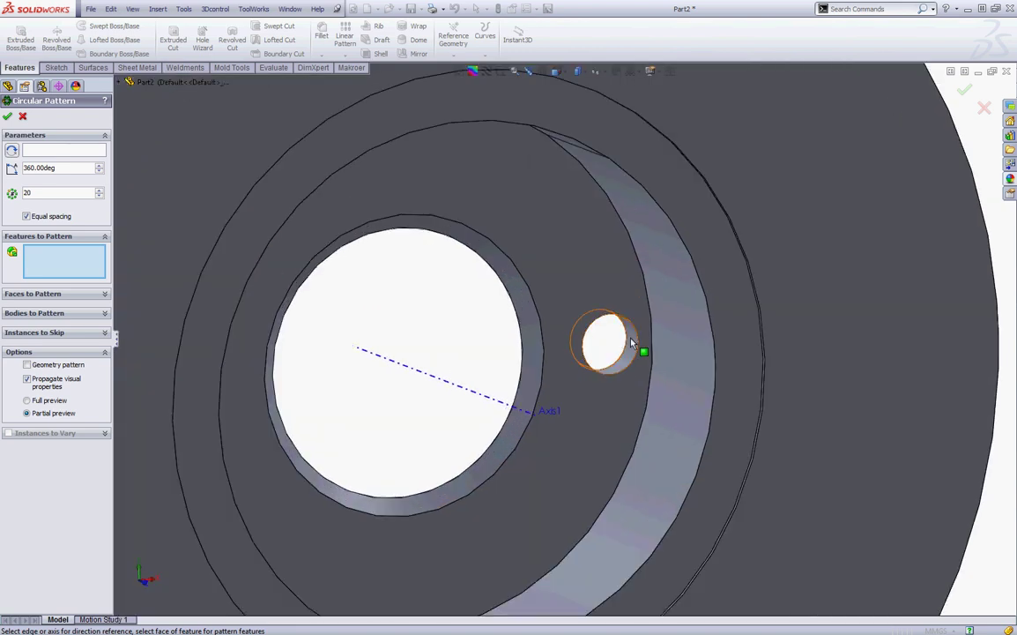
click(642, 351)
scroll(624, 347, up, 6)
click(63, 149)
scroll(463, 159, down, 4)
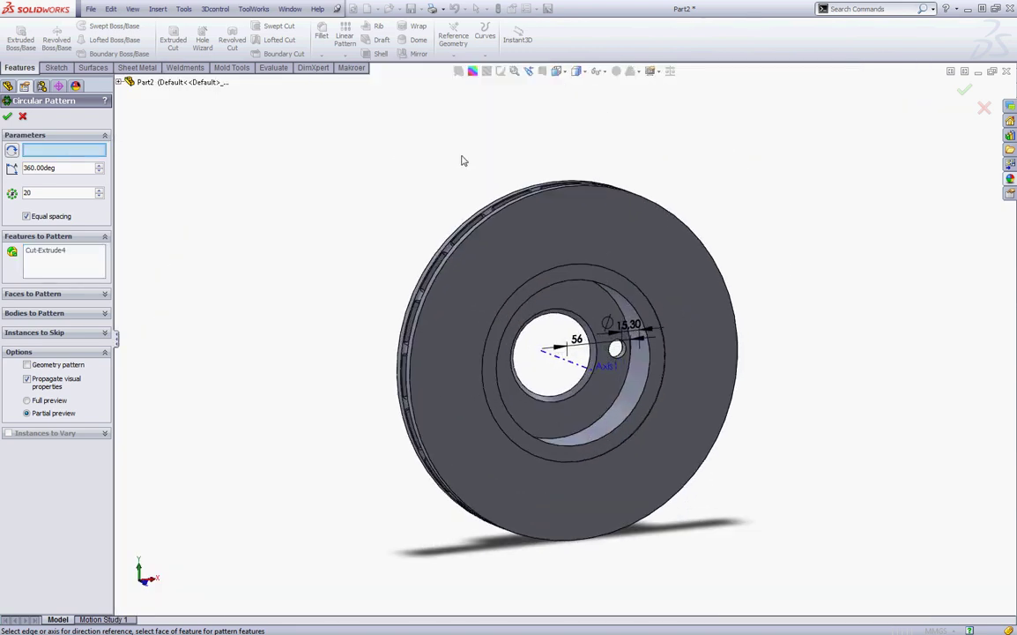
click(570, 364)
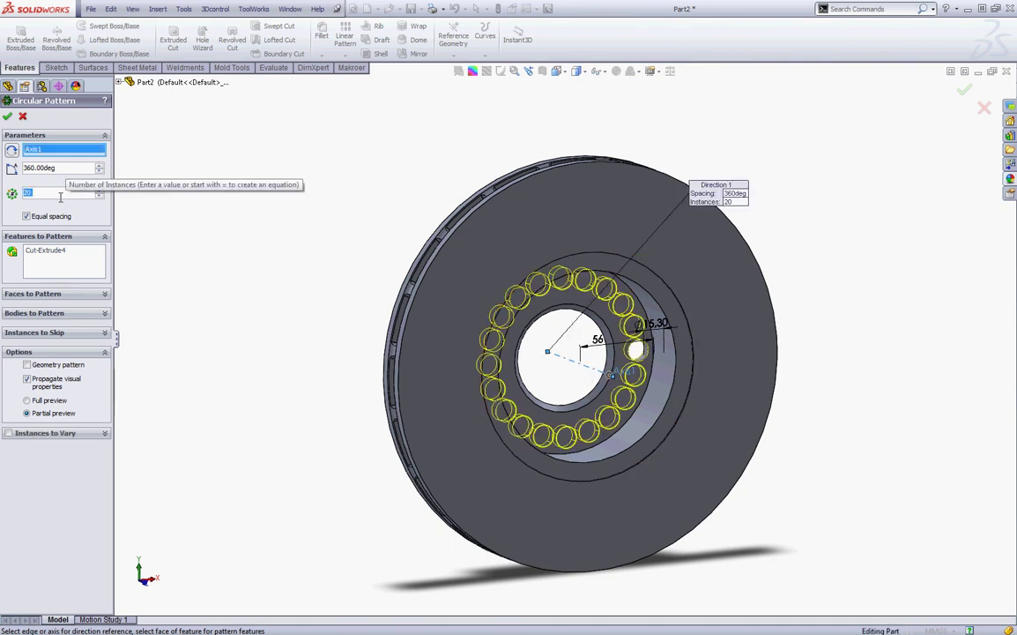
text(5)
key(Return)
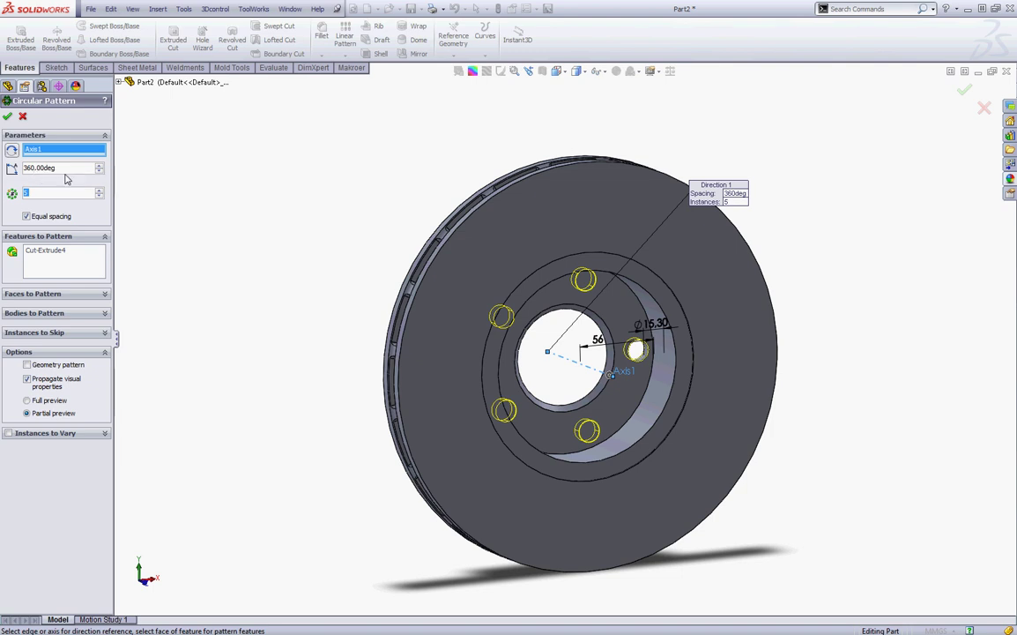
click(7, 118)
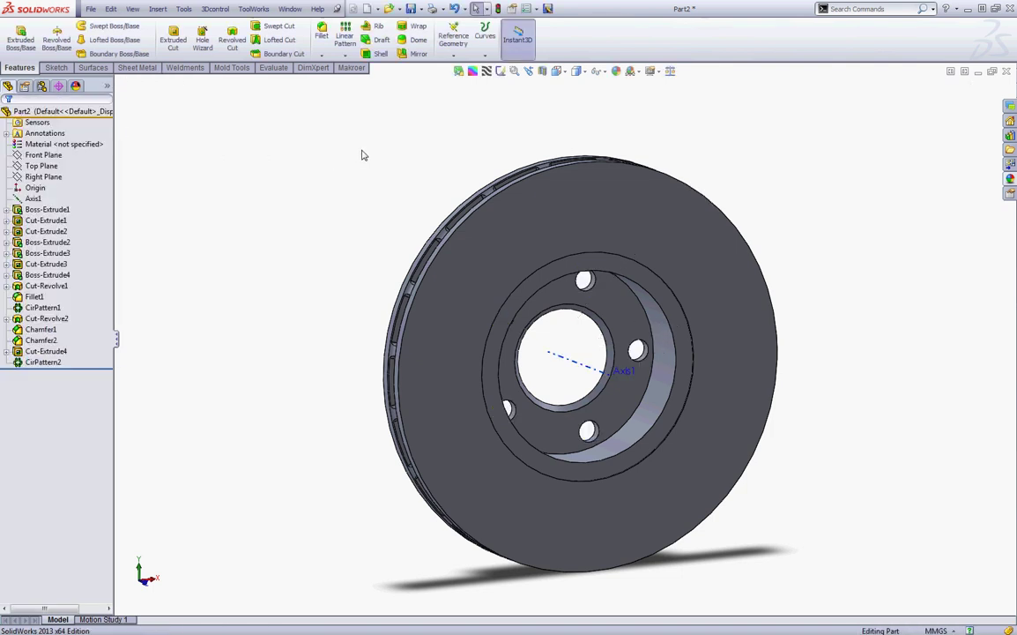
Step: Chamfer the outer circular edge of the raised hub face with a 2 mm distance and a 45-degree angle
key(Left)
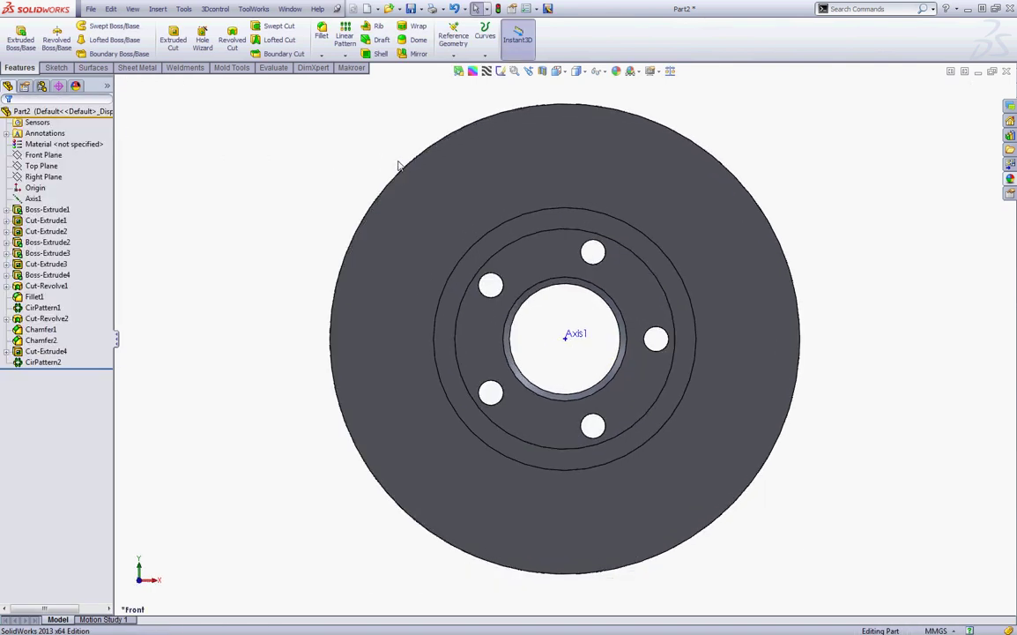
key(ctrl+7)
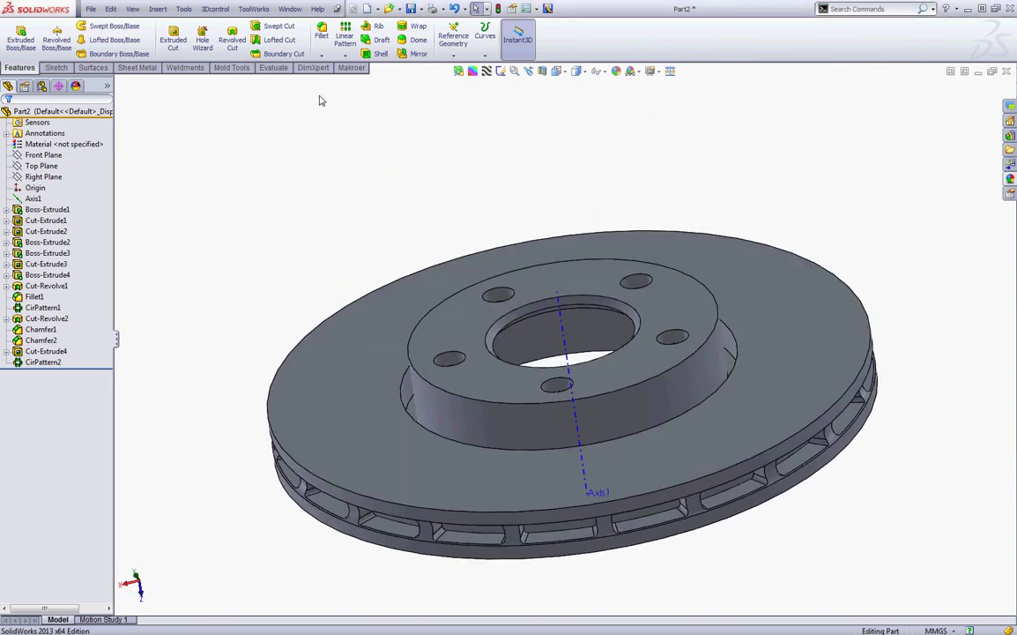
click(322, 54)
click(344, 79)
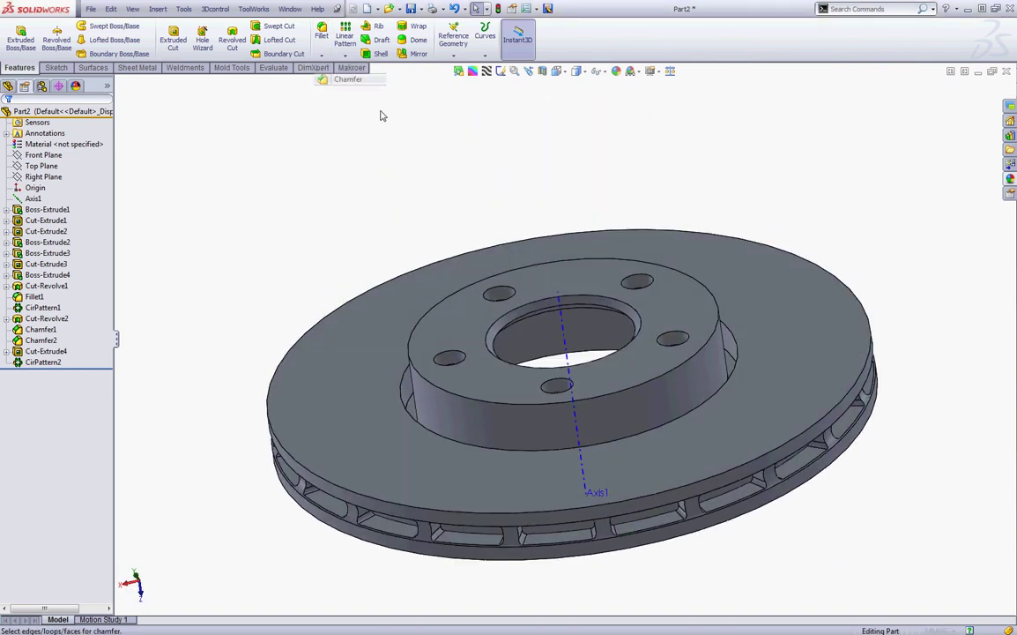
click(484, 405)
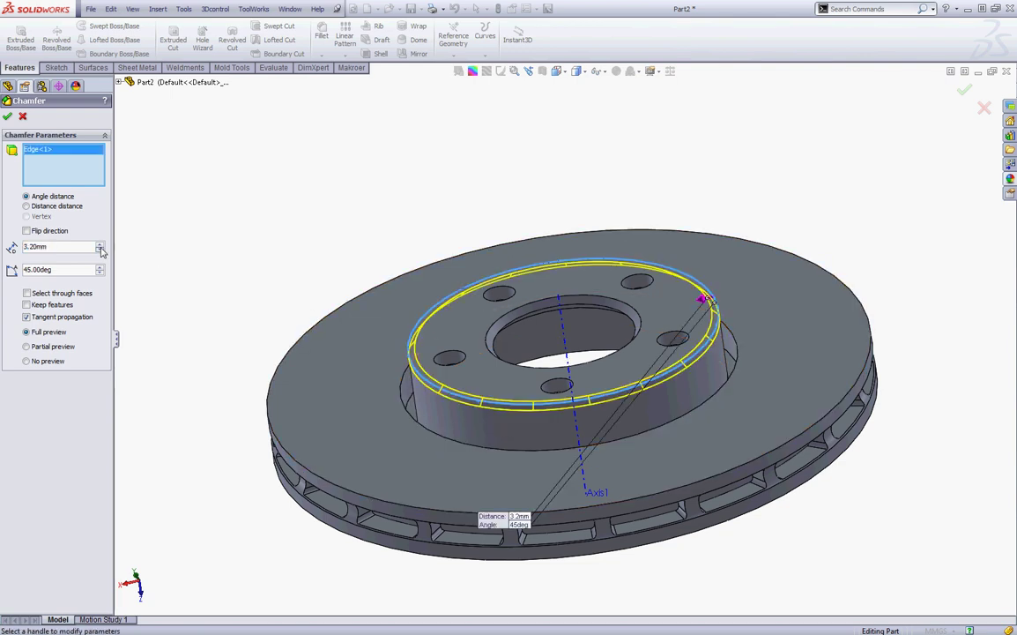
text(2)
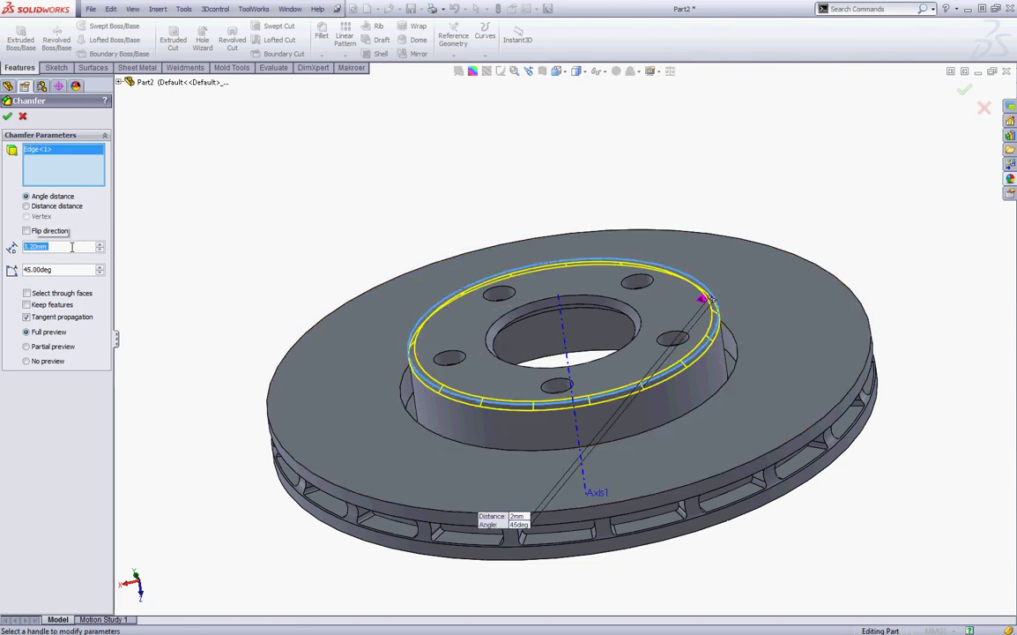
key(Return)
click(7, 117)
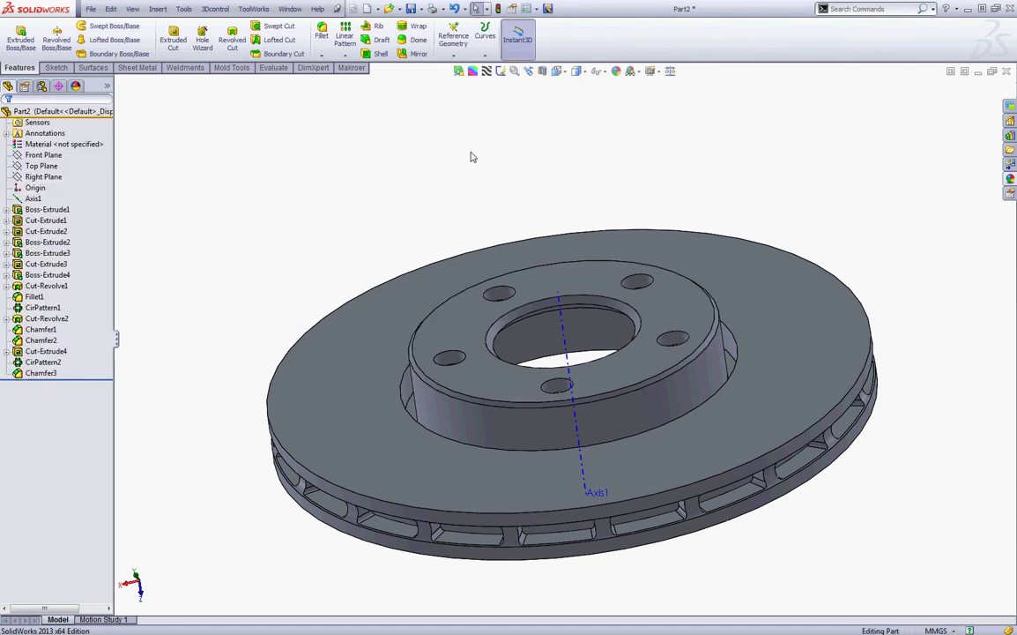
Step: Start a sketch on the disc's front ring face and draw a sloped centerline from the origin in two collinear segments toward the rim
key(ctrl+1)
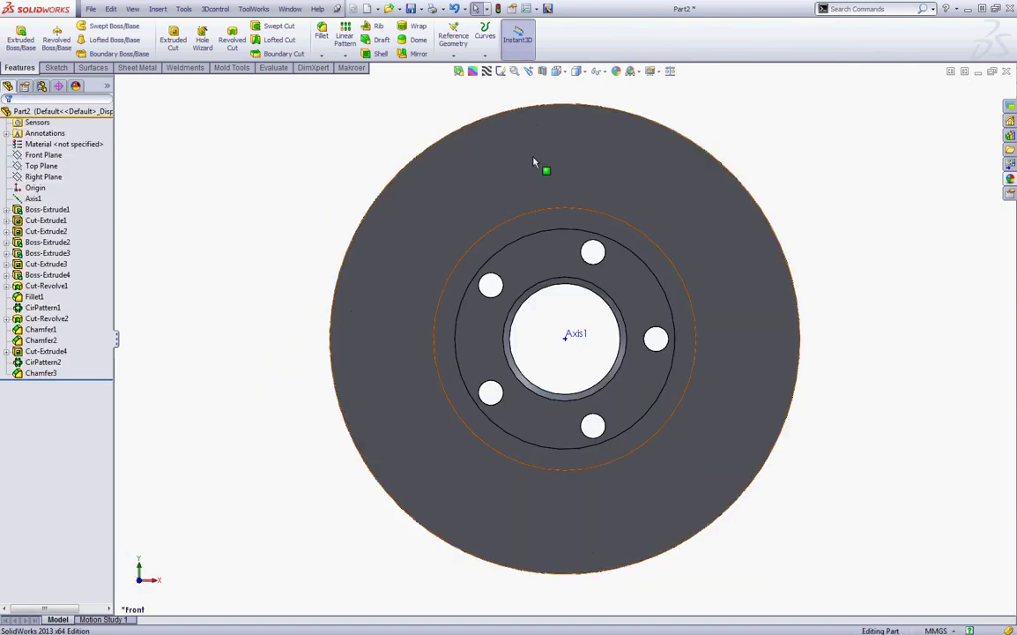
click(697, 212)
click(743, 174)
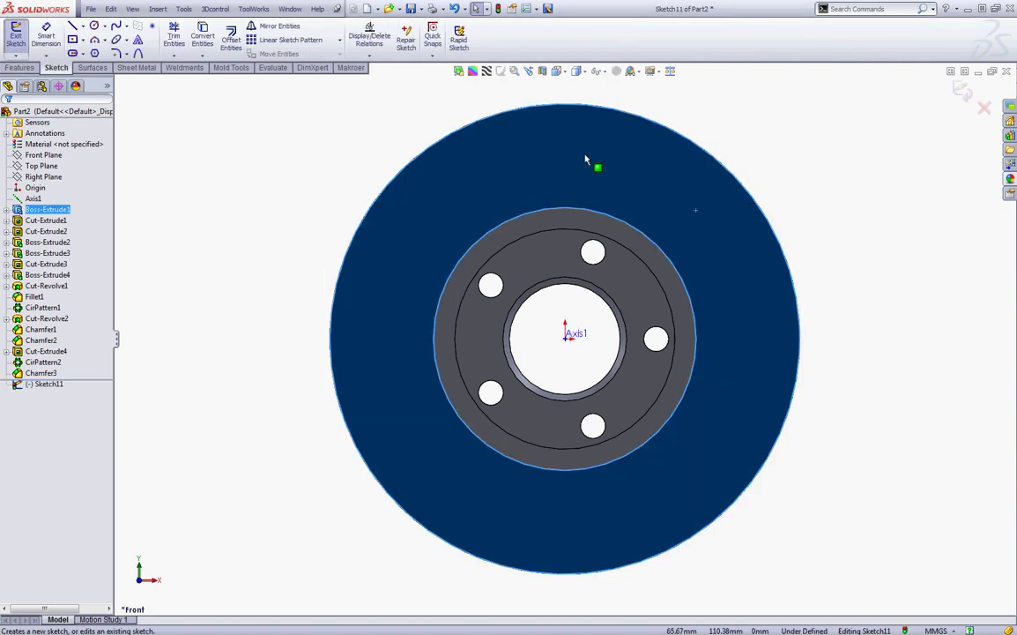
click(84, 27)
click(92, 48)
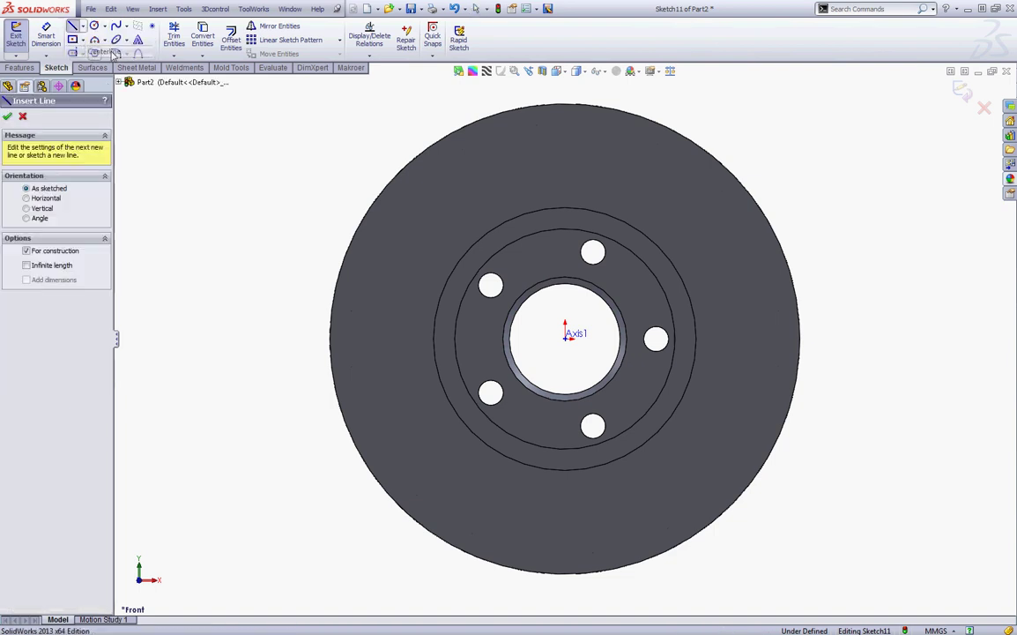
click(565, 338)
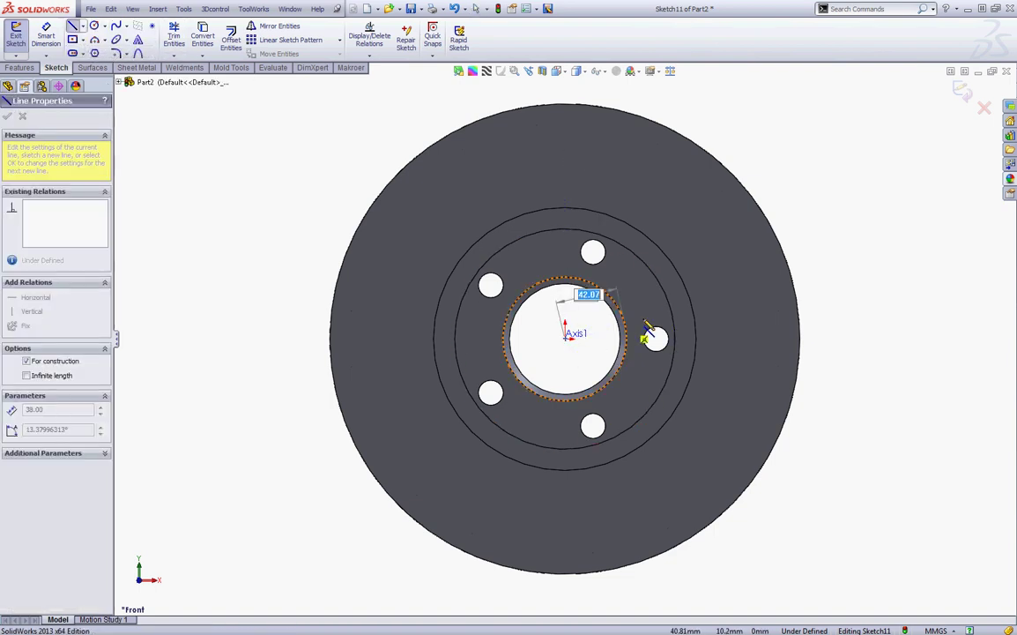
click(729, 301)
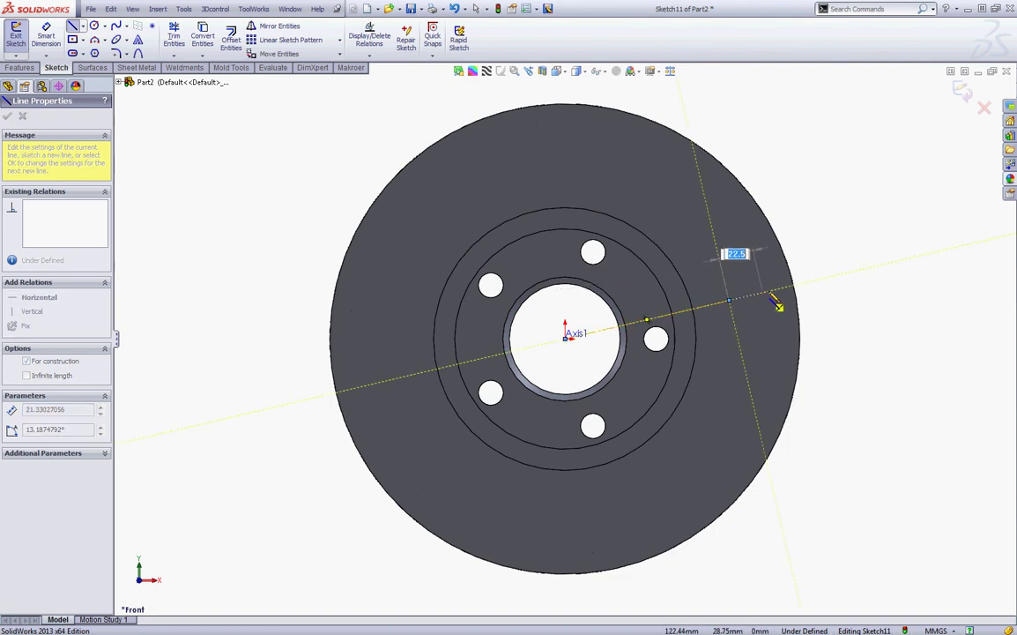
click(776, 291)
Step: Close the outer centerline segment into a construction rectangle with perpendicular sides about 19 mm long
scroll(781, 292, down, 3)
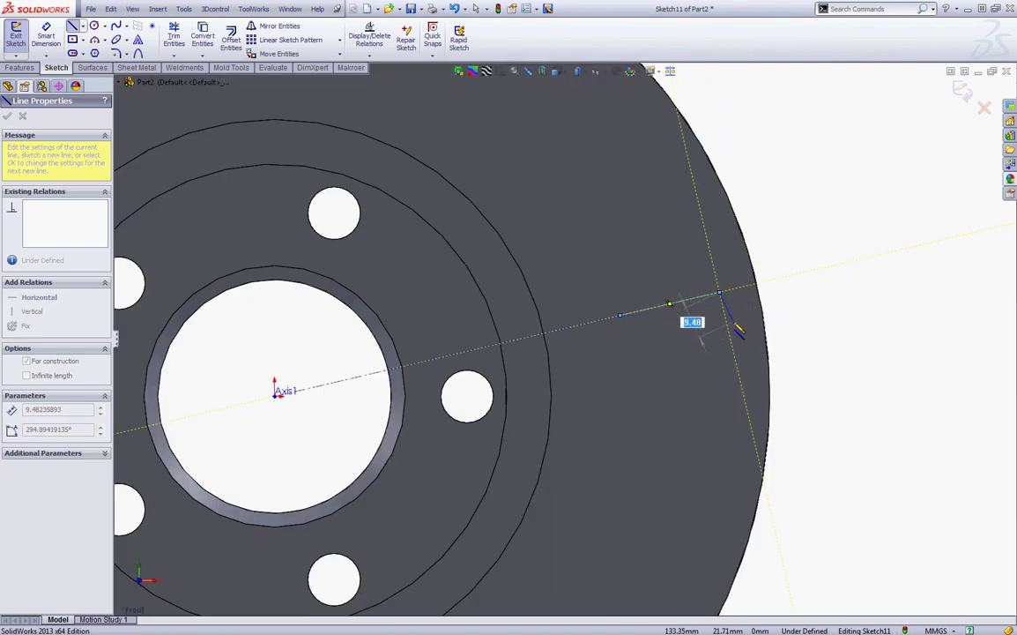
click(734, 356)
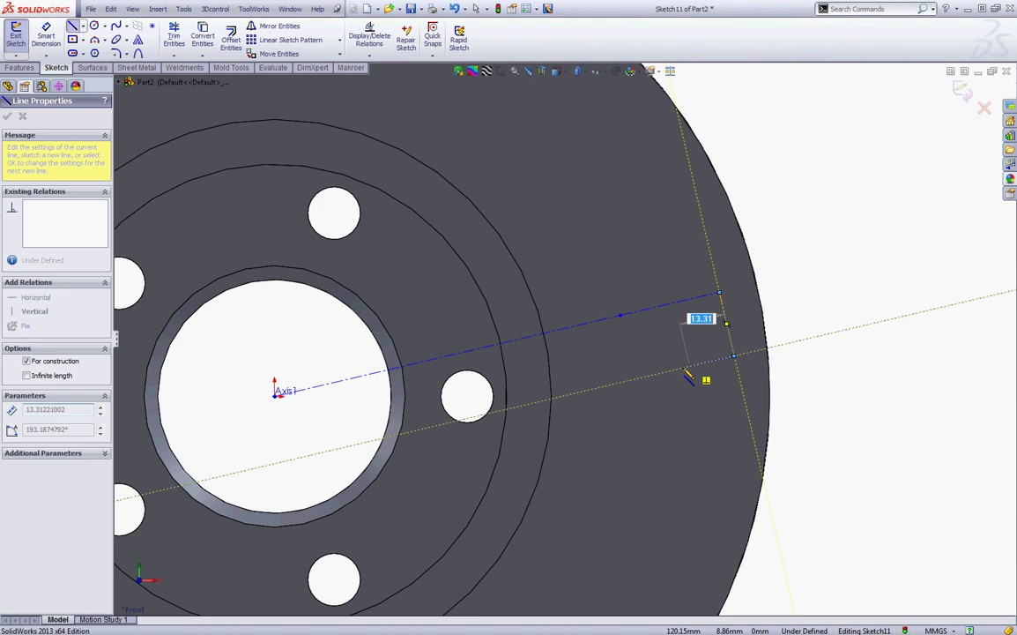
click(635, 379)
click(622, 315)
key(Escape)
key(Escape)
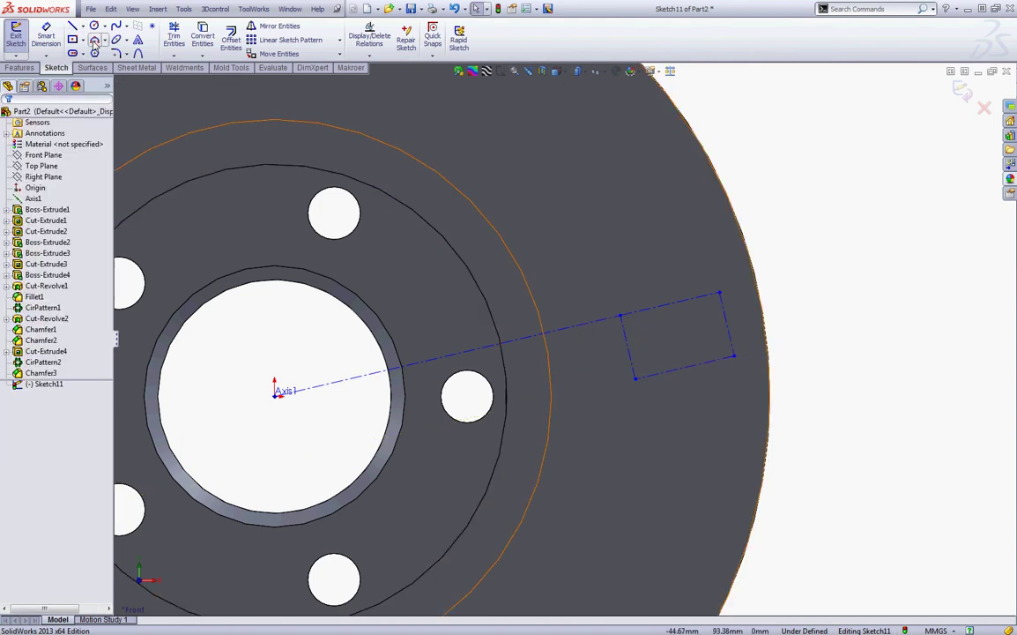
Step: Draw a three-point arc of about 33 mm radius between the construction rectangle's upper inner corner and its lower outer corner
click(94, 42)
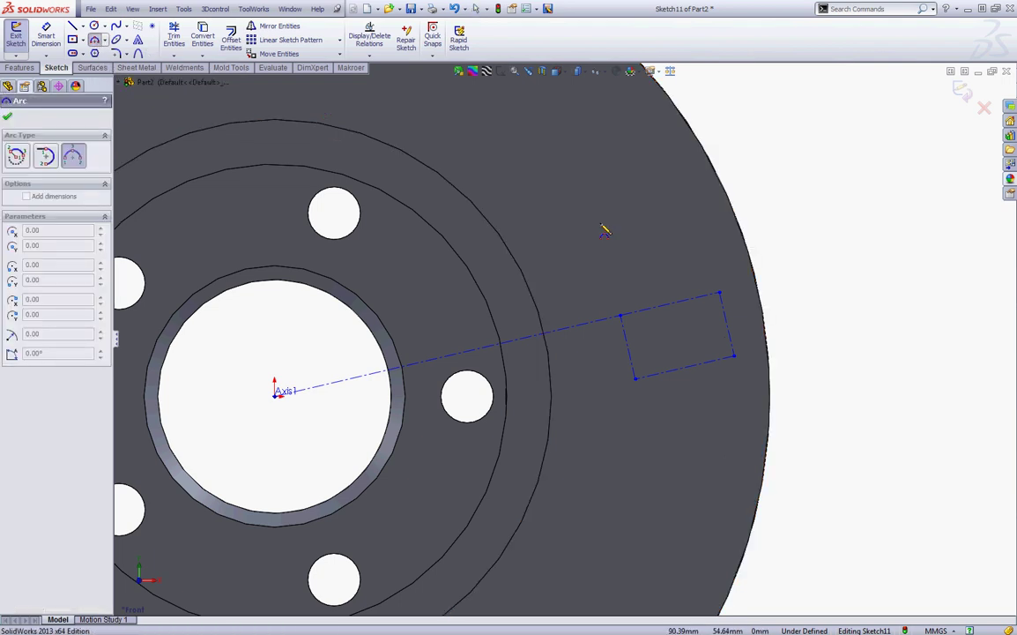
click(622, 315)
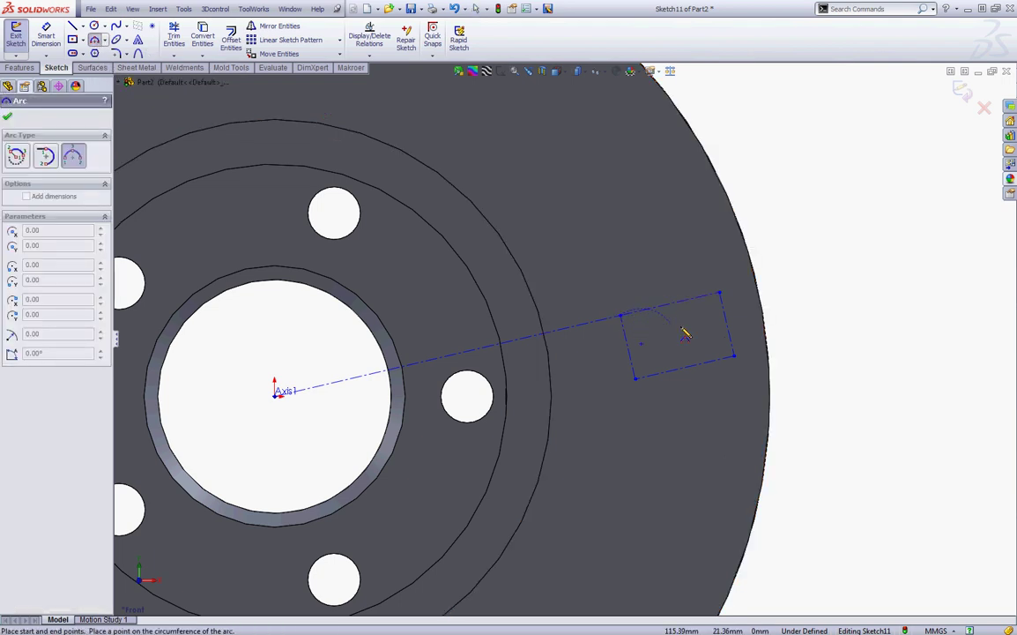
click(733, 356)
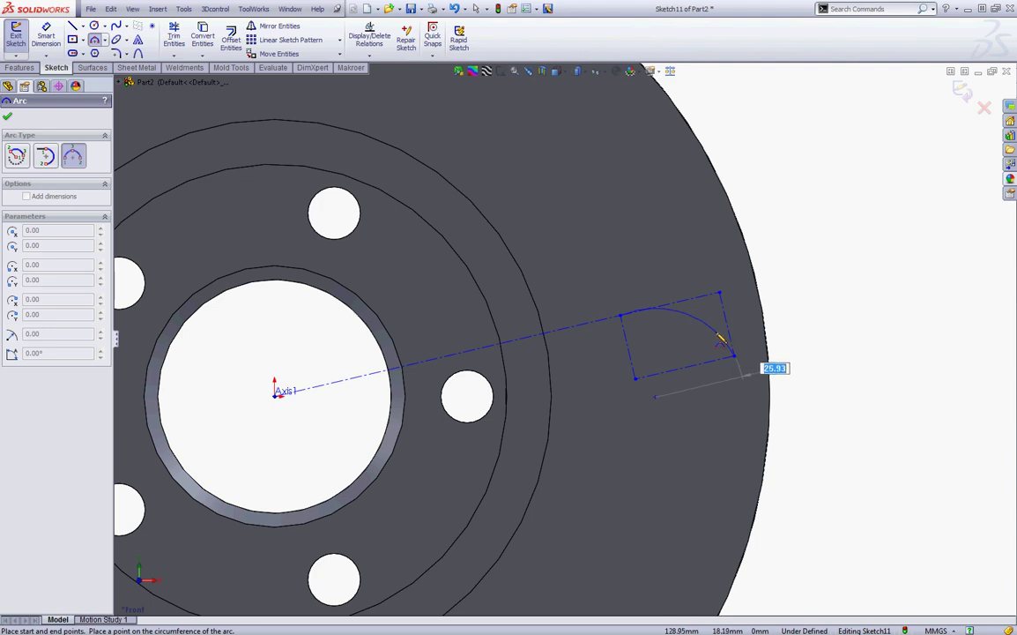
click(722, 341)
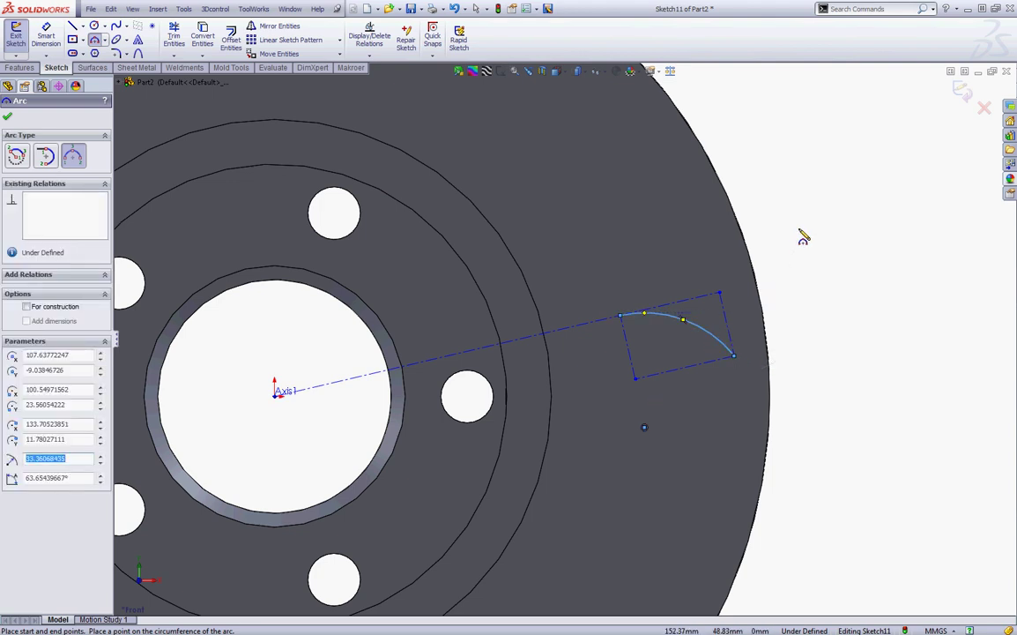
key(Escape)
scroll(654, 326, down, 2)
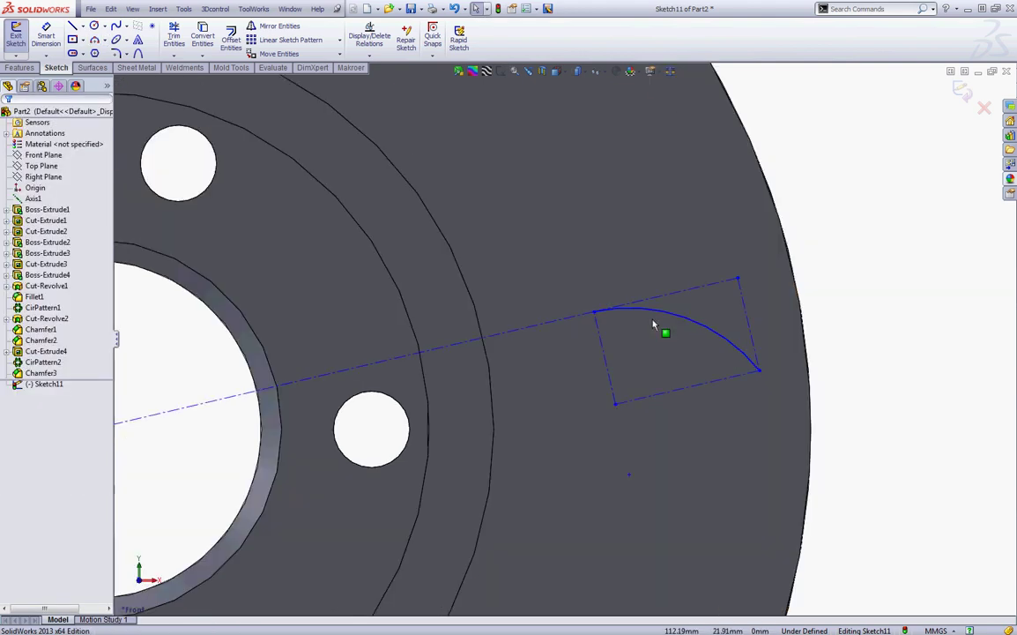
Step: Make the arc tangent to the construction line running from the origin
click(650, 315)
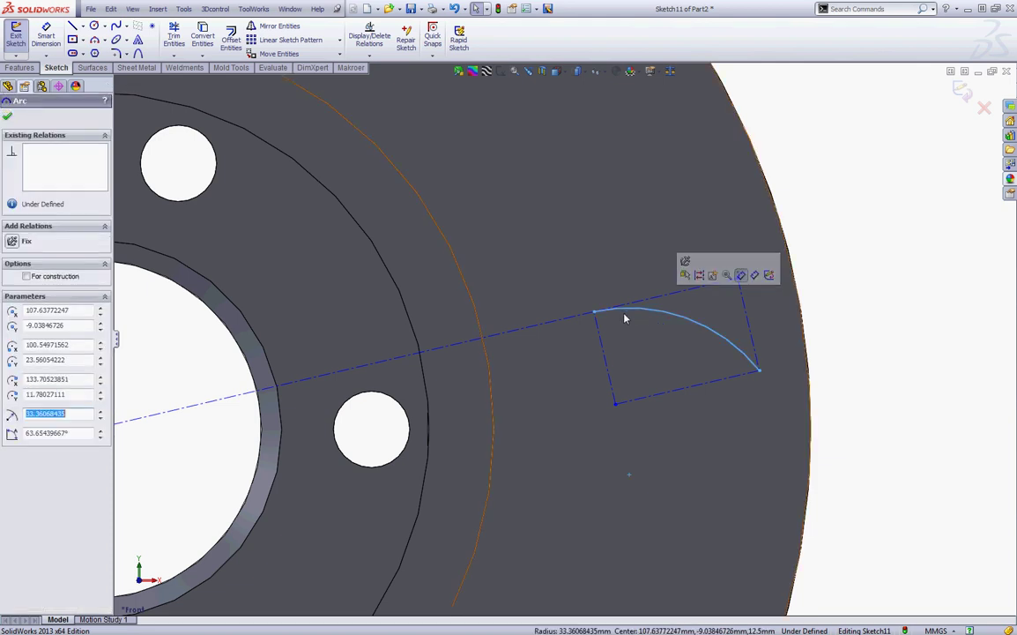
ctrl+click(568, 324)
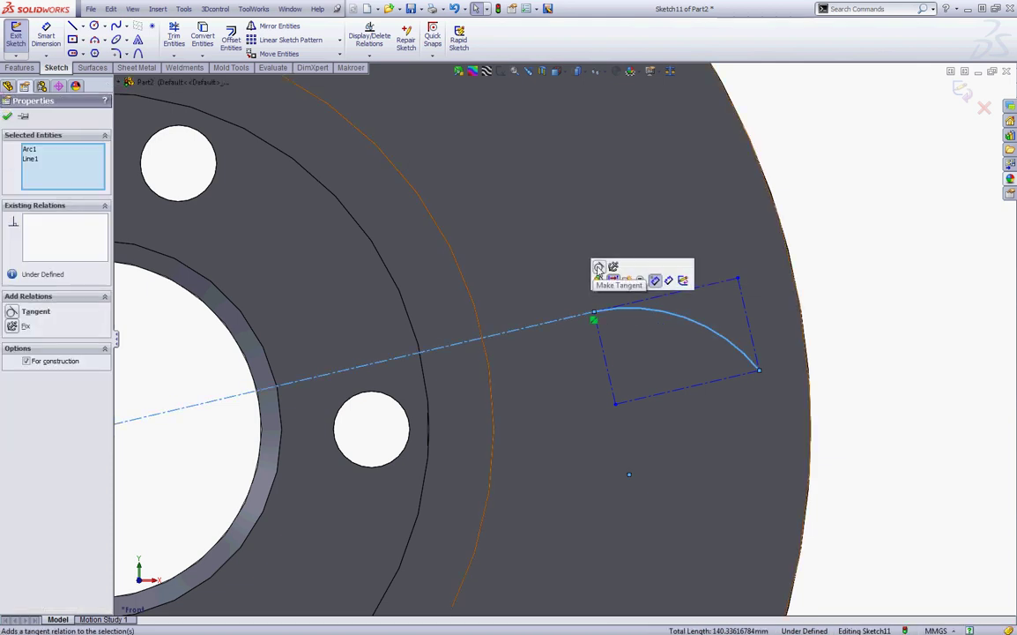
click(599, 269)
click(861, 207)
scroll(865, 222, up, 2)
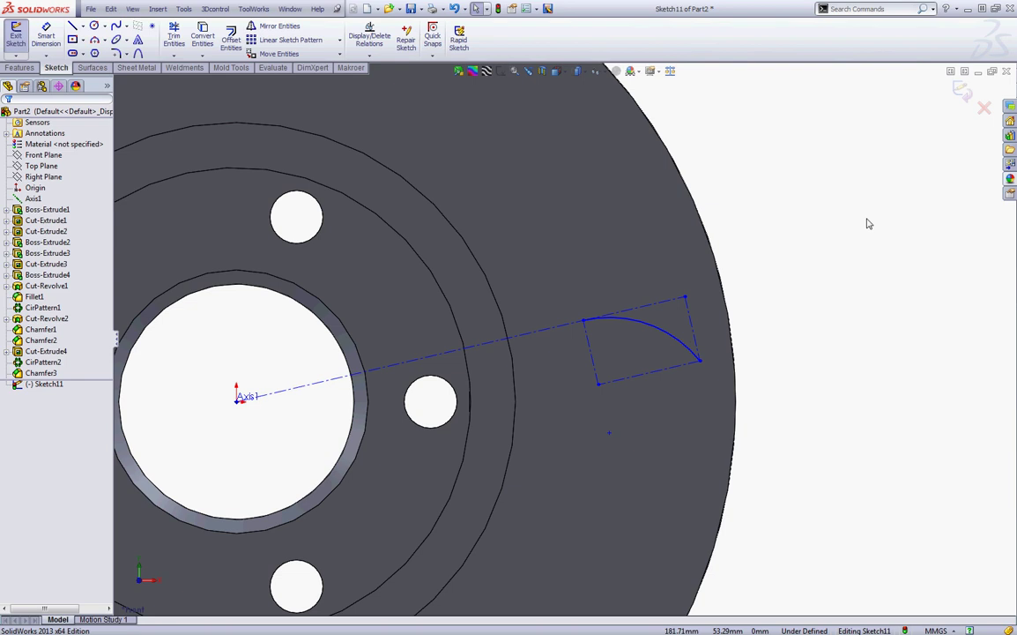
Step: Add ordinate dimensions from the construction rectangle's inner side to its upper outer corner and to the origin
click(47, 55)
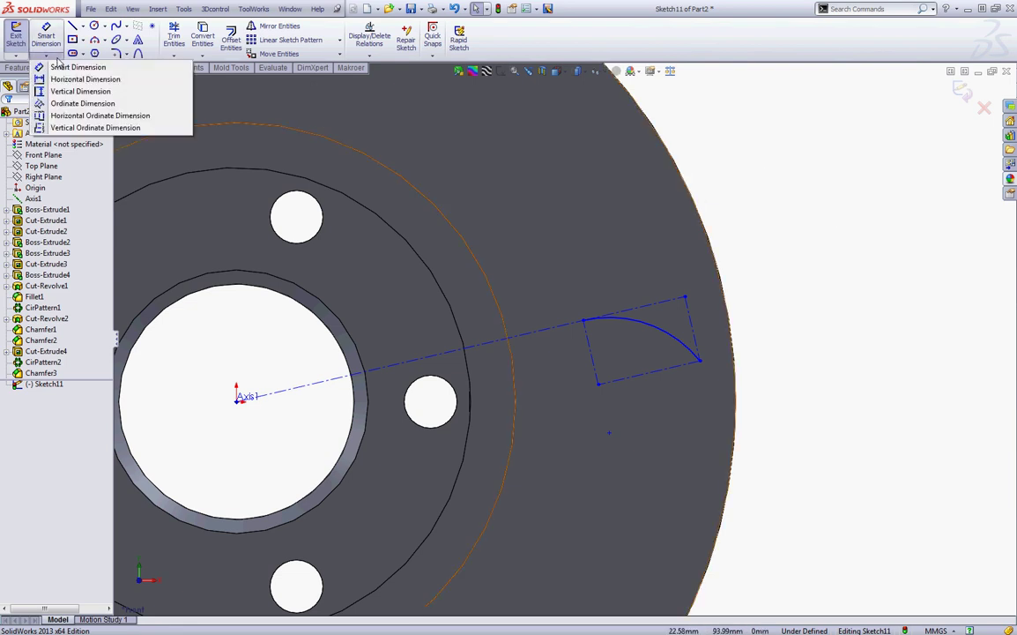
click(79, 103)
scroll(694, 250, down, 1)
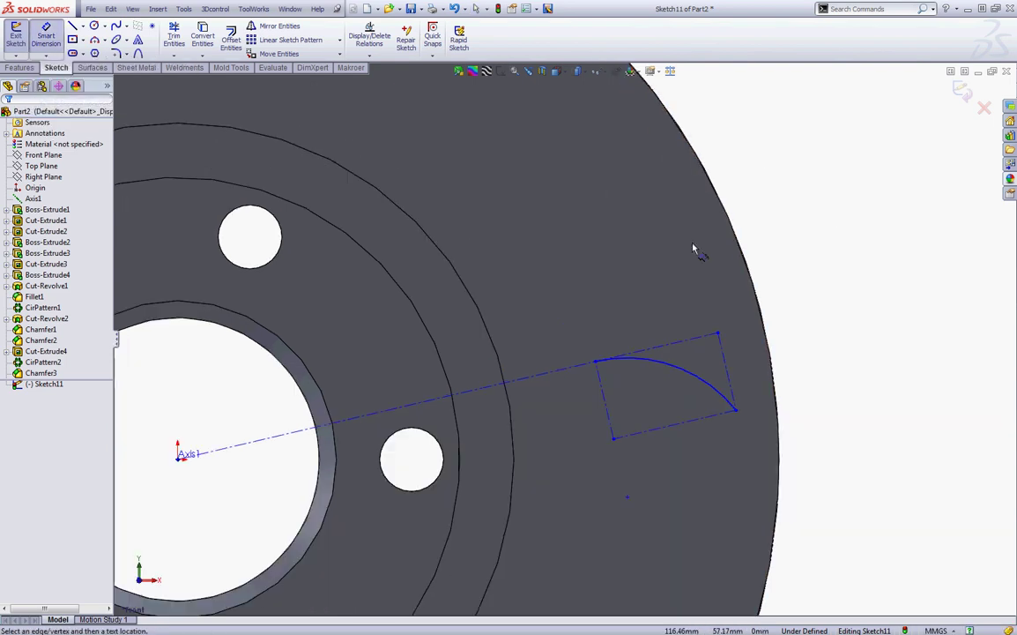
click(605, 405)
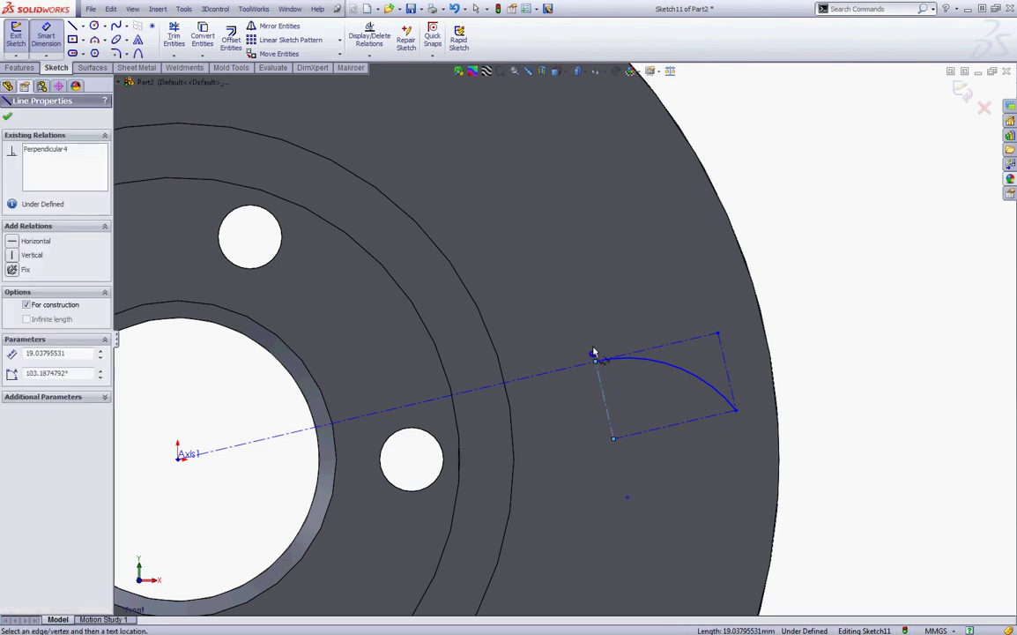
click(575, 280)
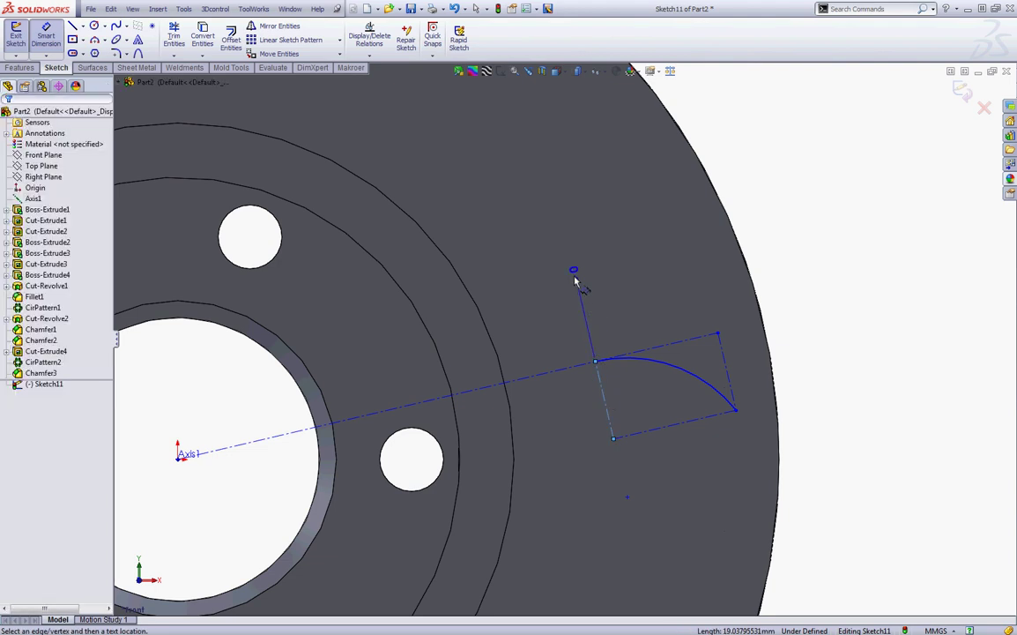
click(718, 333)
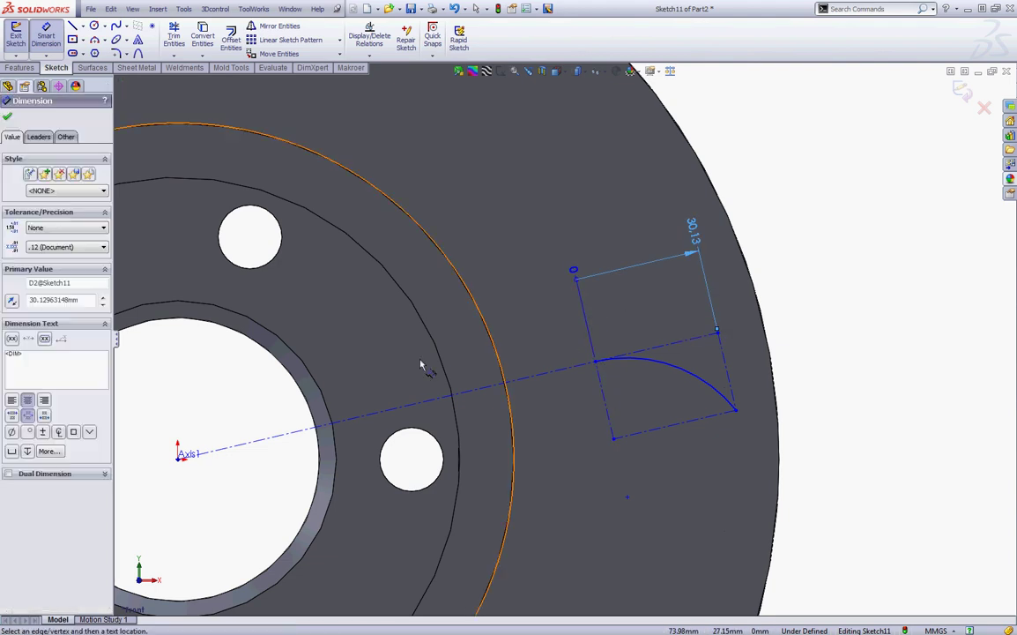
click(177, 465)
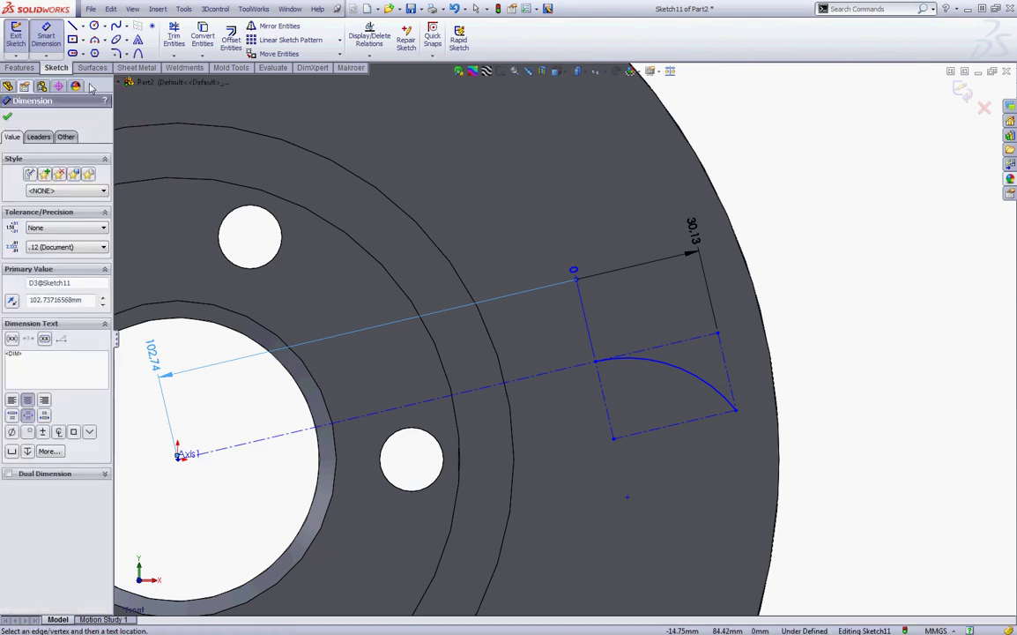
key(Escape)
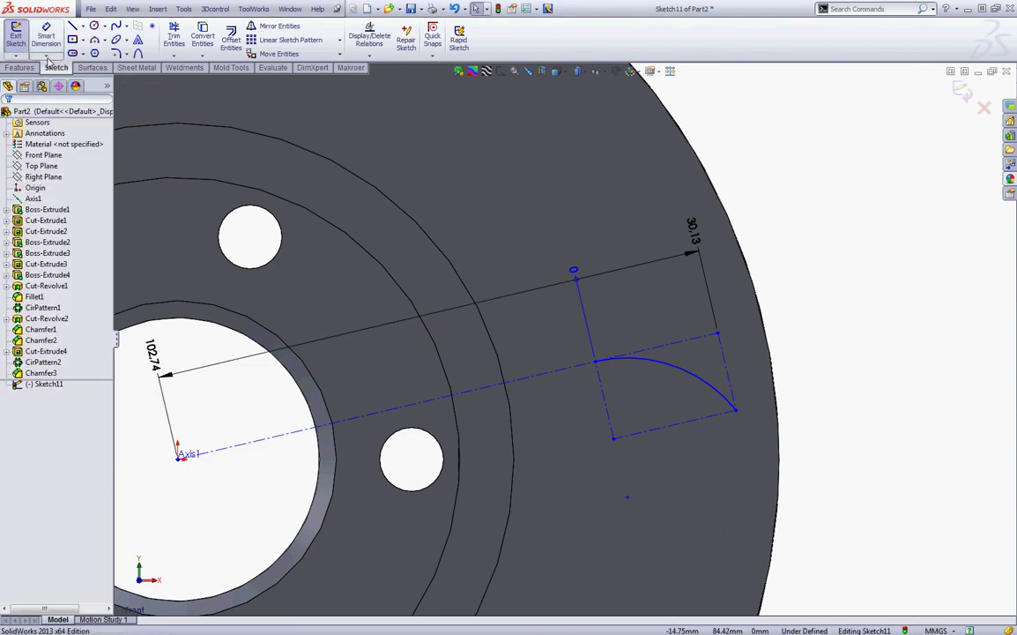
Step: Add a second ordinate dimension set from the rectangle's upper outer corner to the arc's lower outer endpoint
click(47, 57)
click(38, 102)
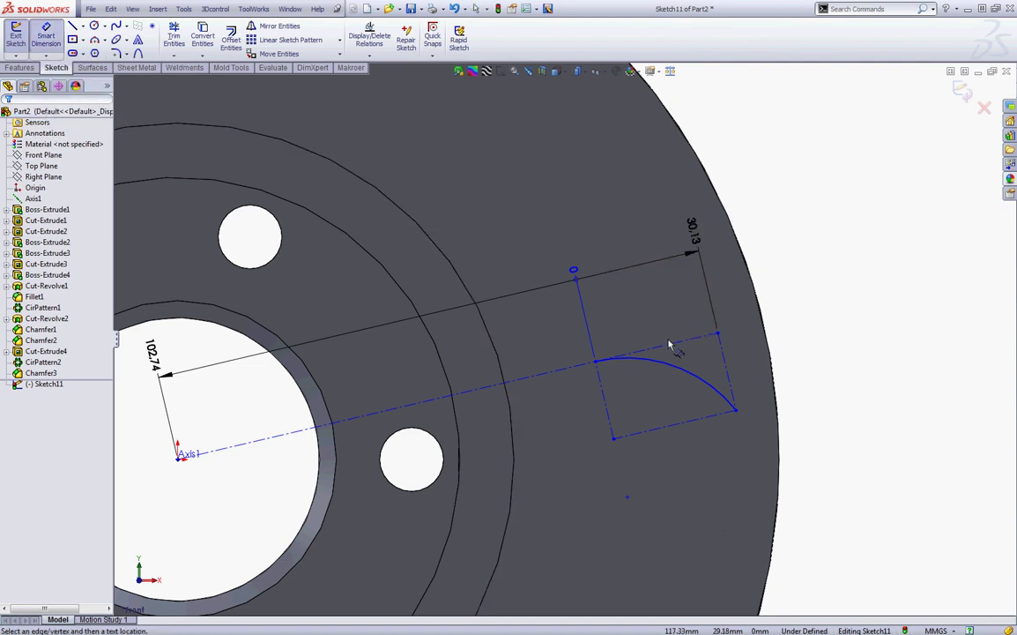
click(719, 335)
click(827, 304)
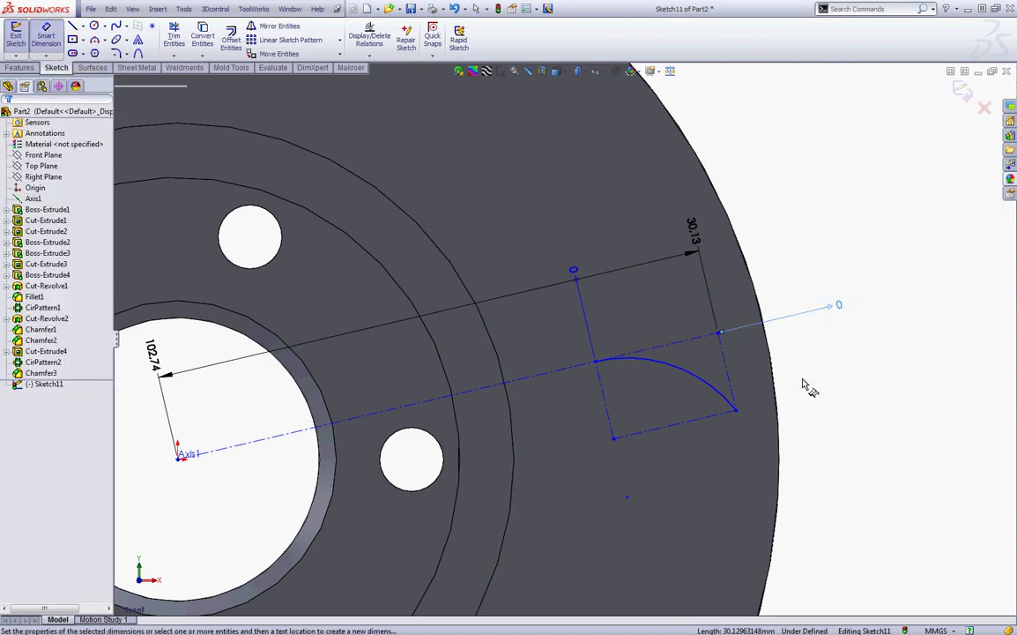
click(737, 409)
click(861, 380)
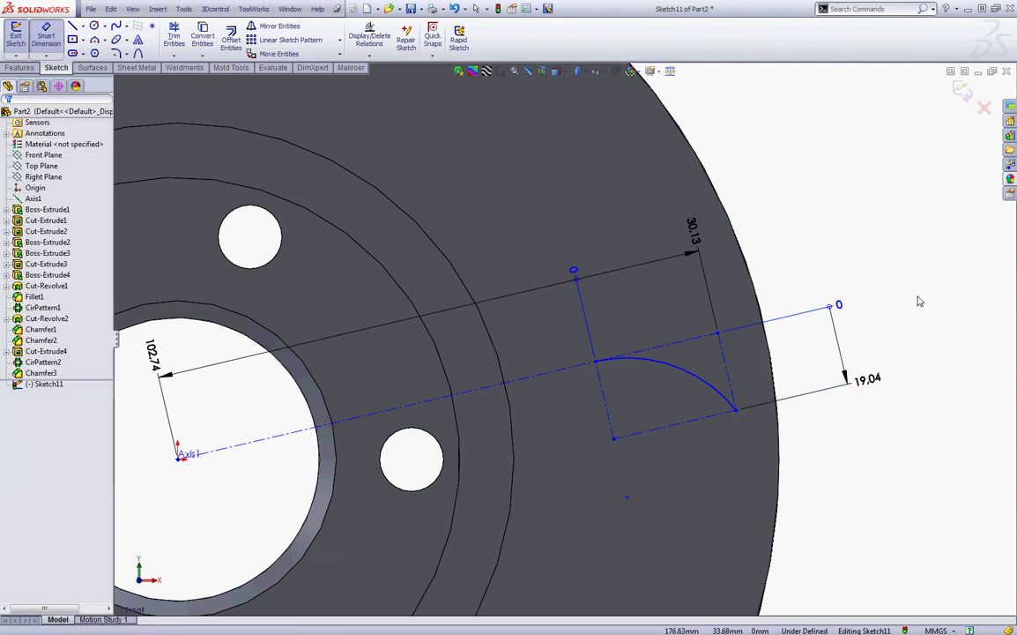
key(Escape)
Step: Set the construction rectangle's ordinate dimensions to 30 mm for its depth and 38 mm for its length
double_click(869, 381)
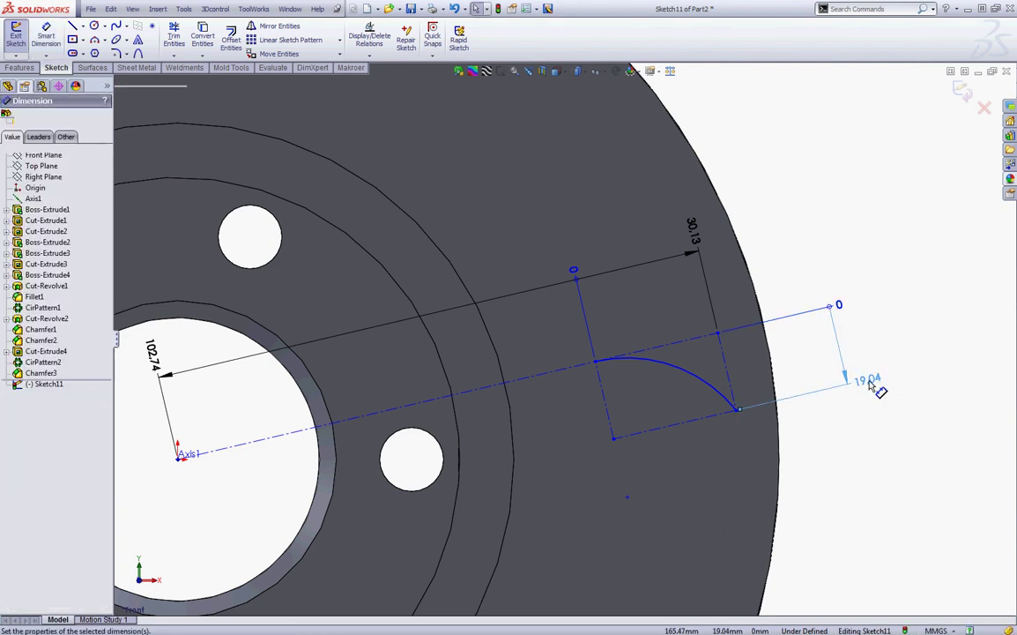
text(30)
key(Return)
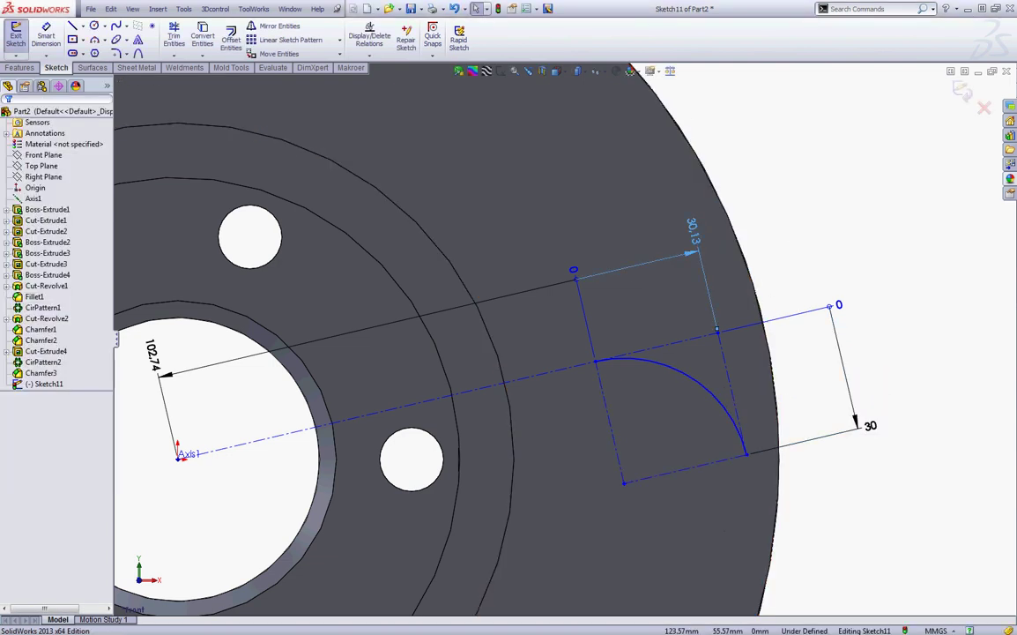
double_click(694, 231)
text(35)
key(Return)
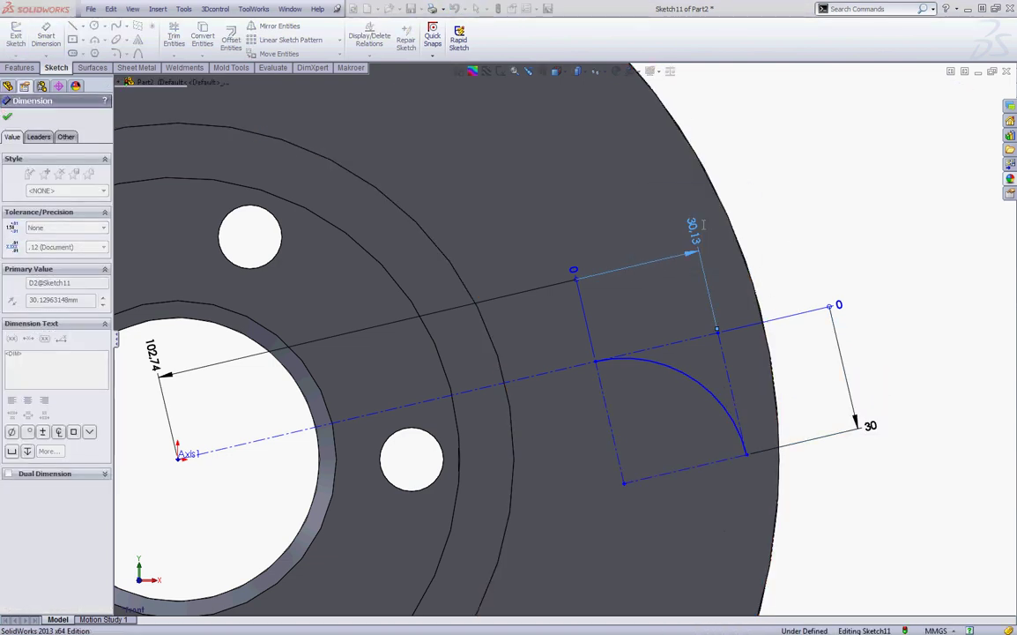
Step: Set the ordinate dimension between the origin and the rectangle's inner side to 88 mm
double_click(152, 353)
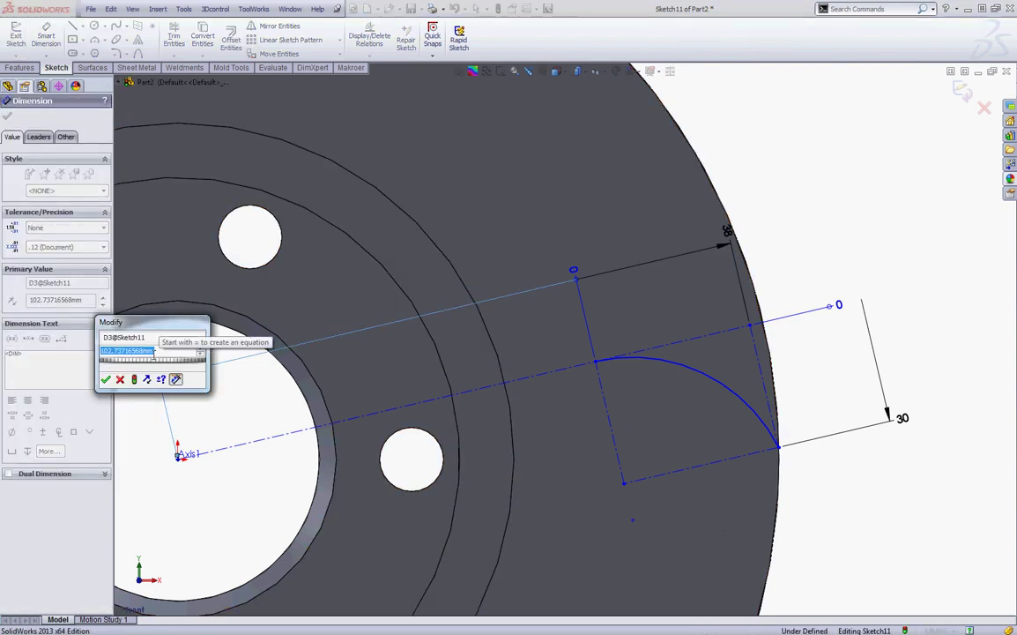
text(88)
key(Return)
click(849, 281)
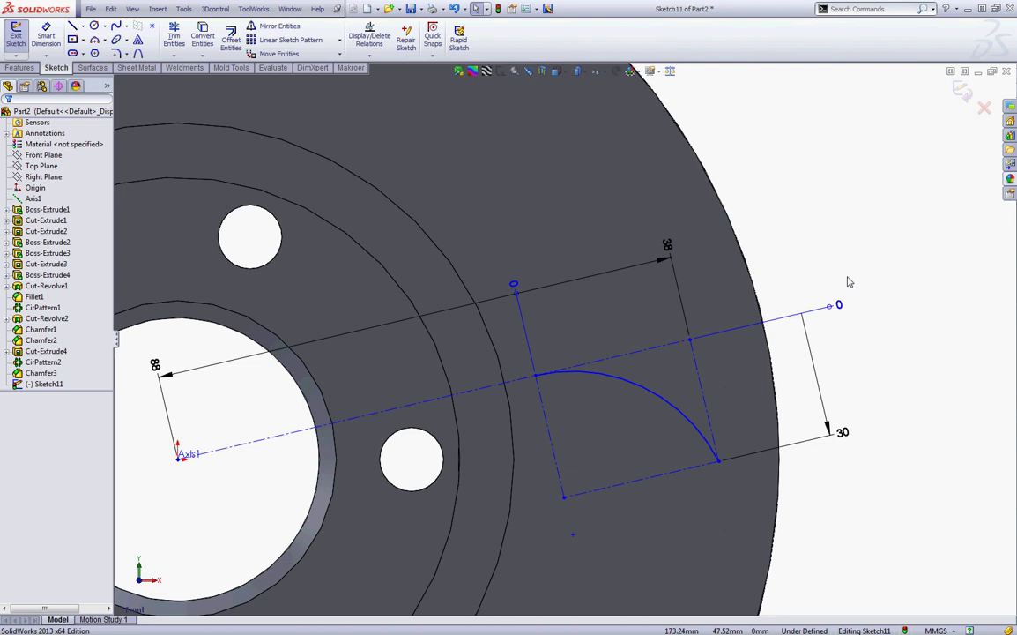
Step: Dimension the angle between the Top Plane and the sloped centerline at 4.55° and close the sketch
scroll(848, 282, up, 6)
scroll(645, 328, down, 1)
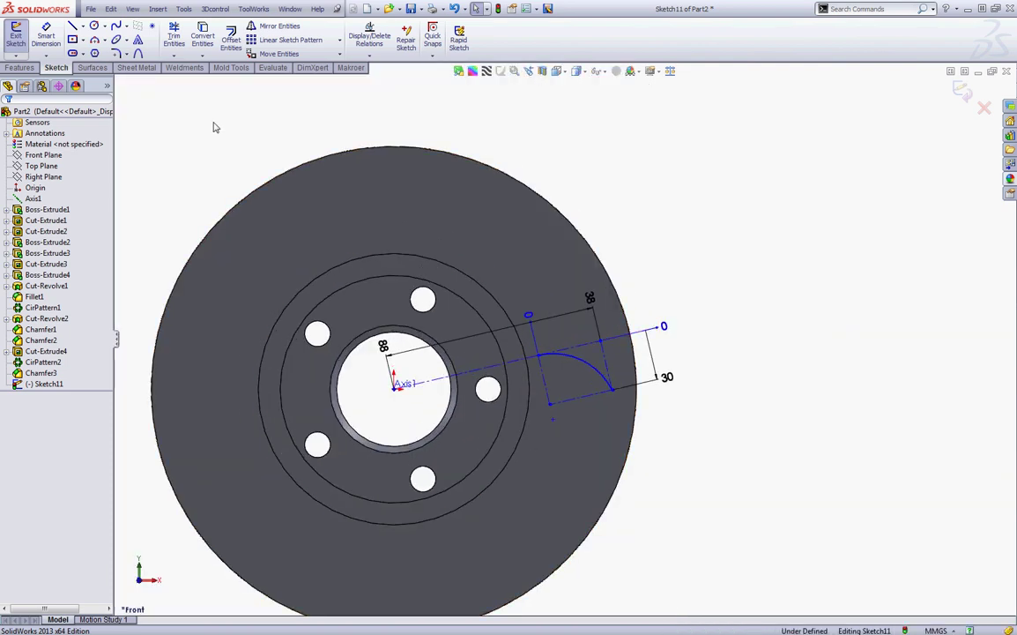
click(47, 37)
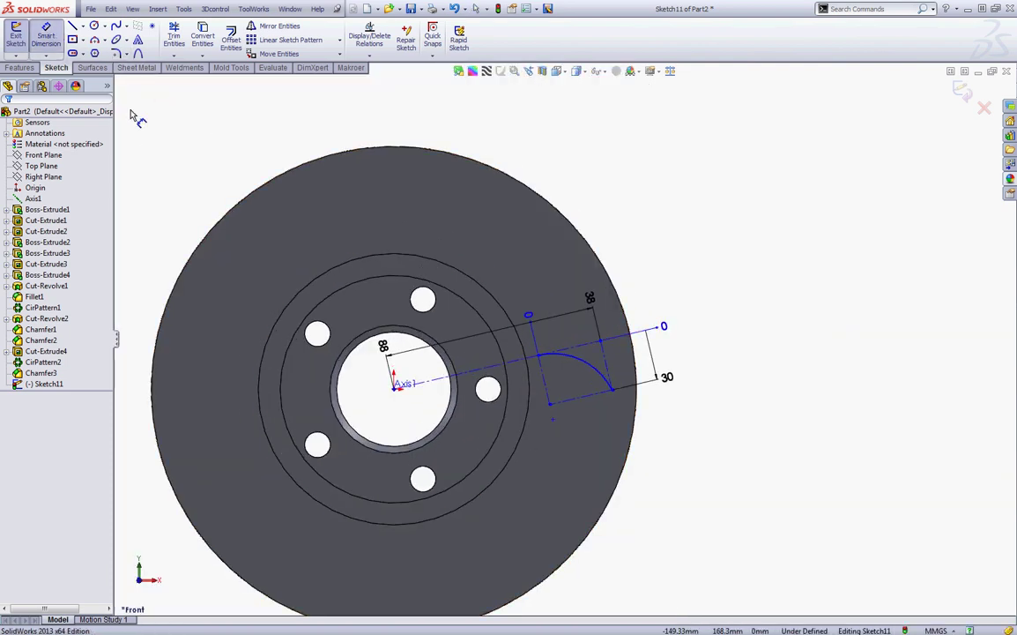
click(39, 167)
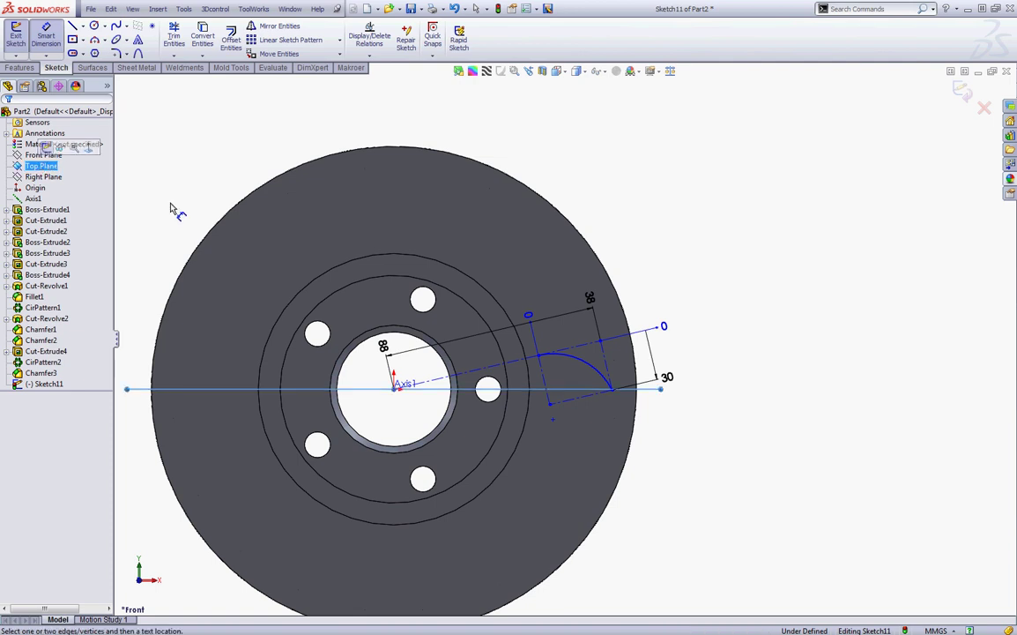
scroll(452, 404, down, 3)
click(484, 342)
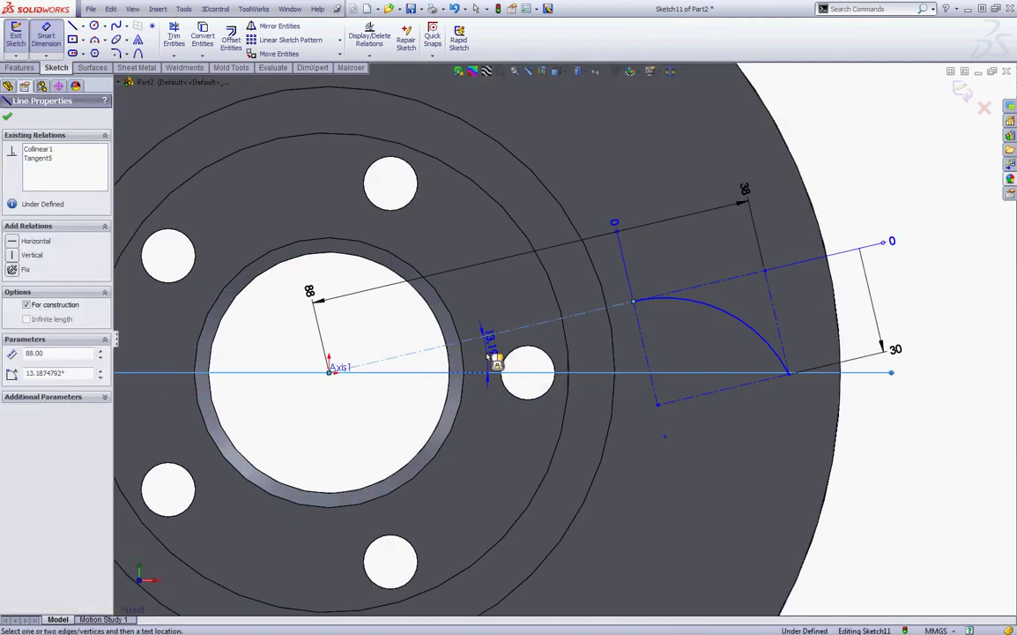
click(493, 371)
click(487, 363)
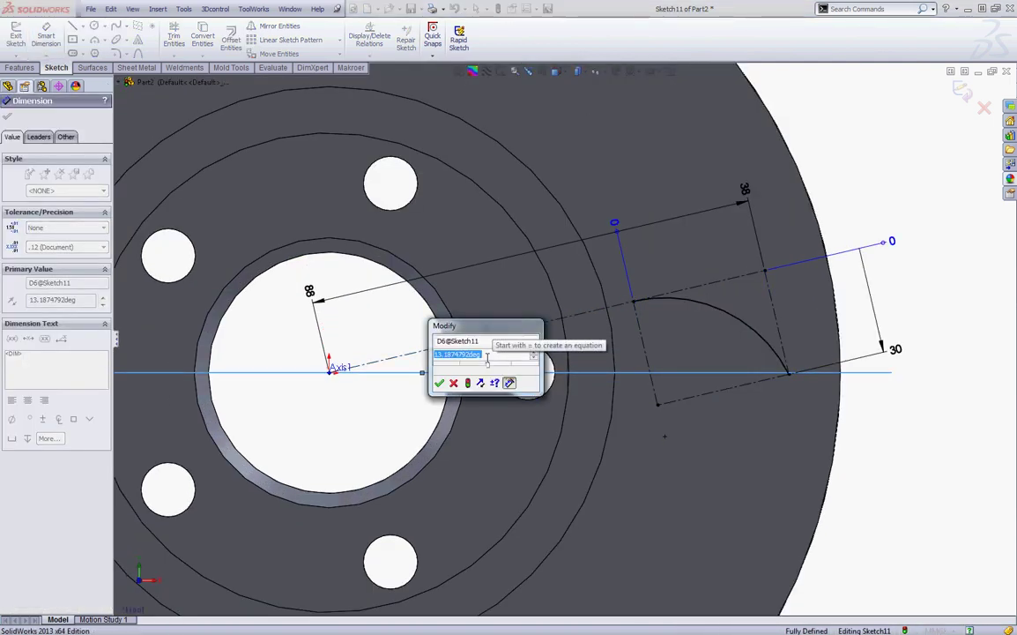
text(4,55)
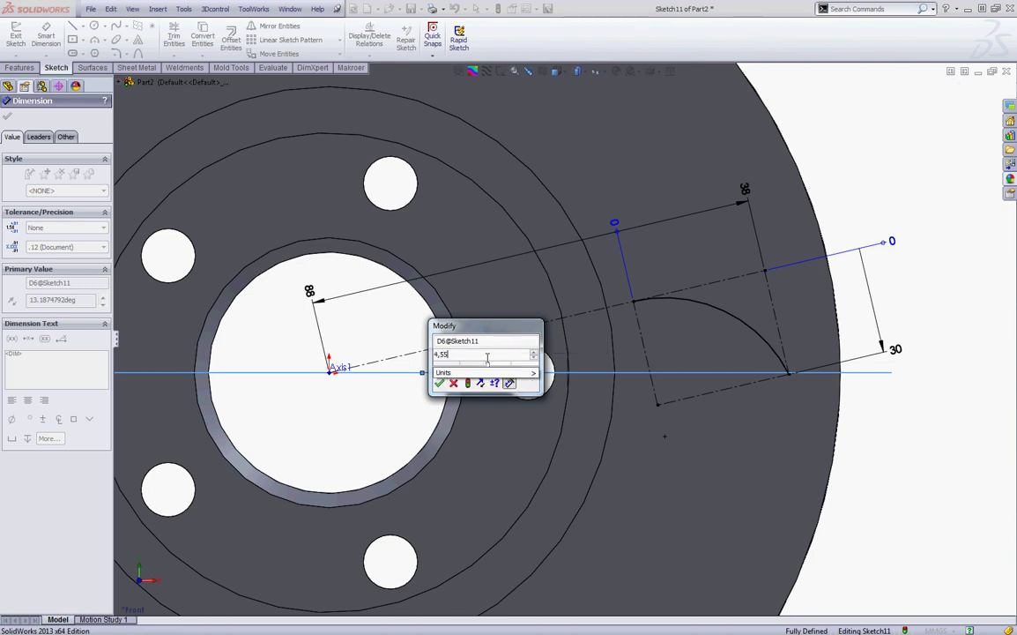
key(Return)
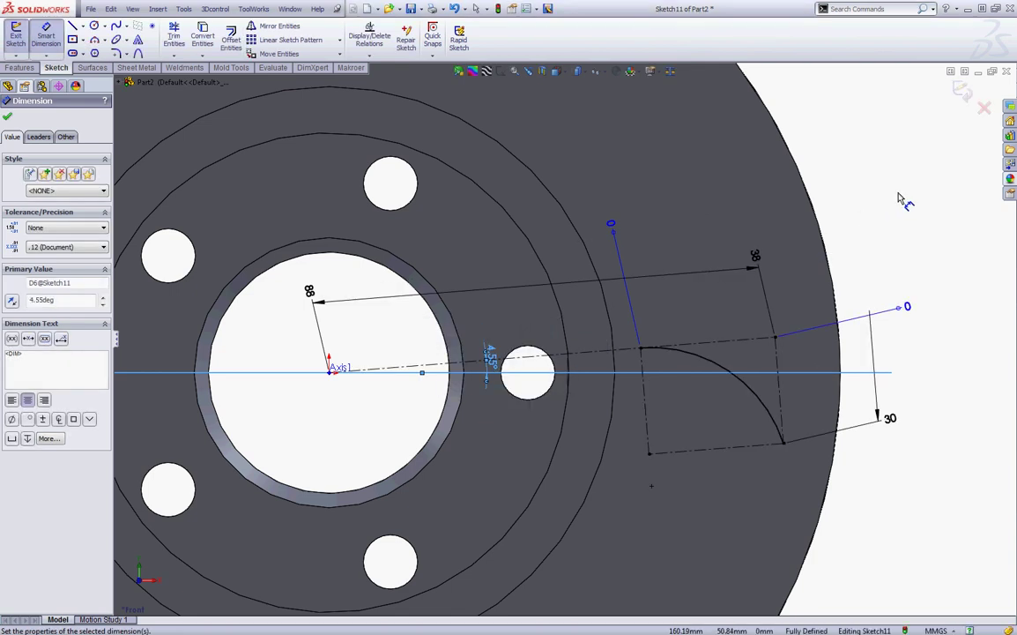
key(Escape)
key(Escape)
key(z)
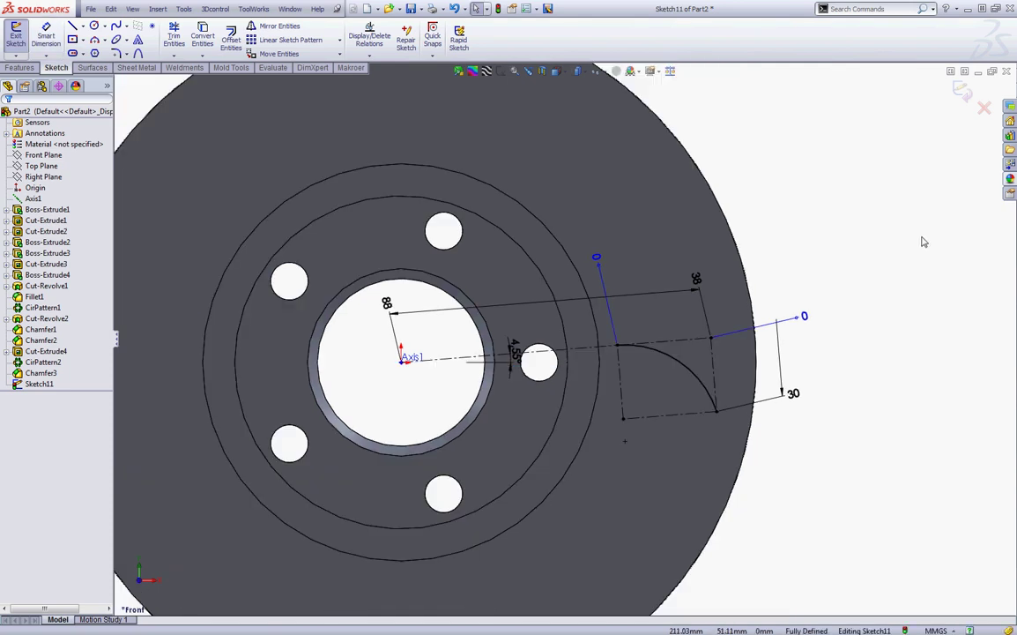
scroll(854, 517, down, 1)
key(z)
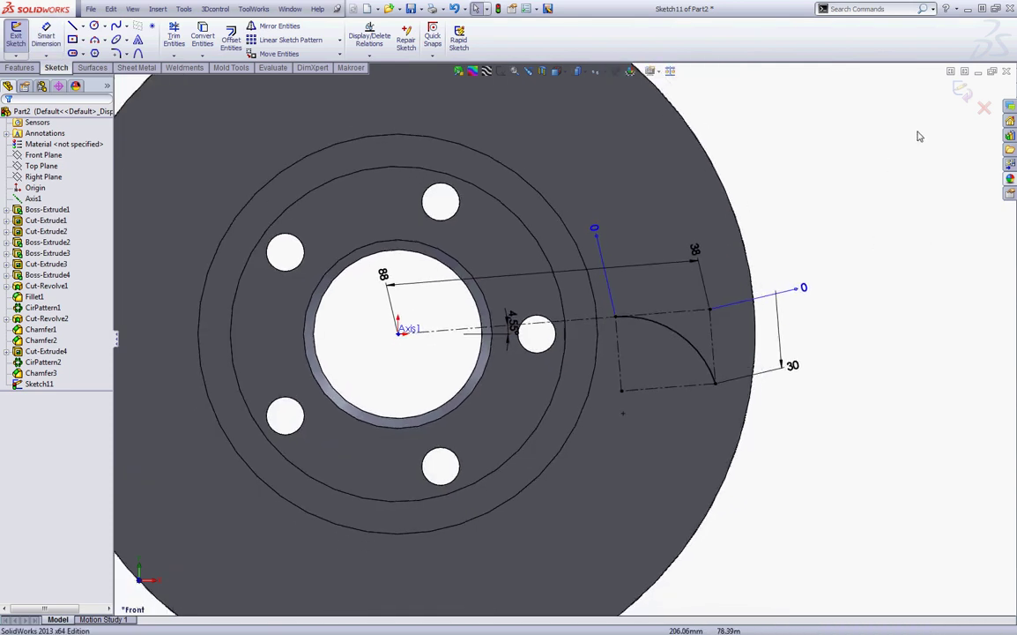
click(17, 40)
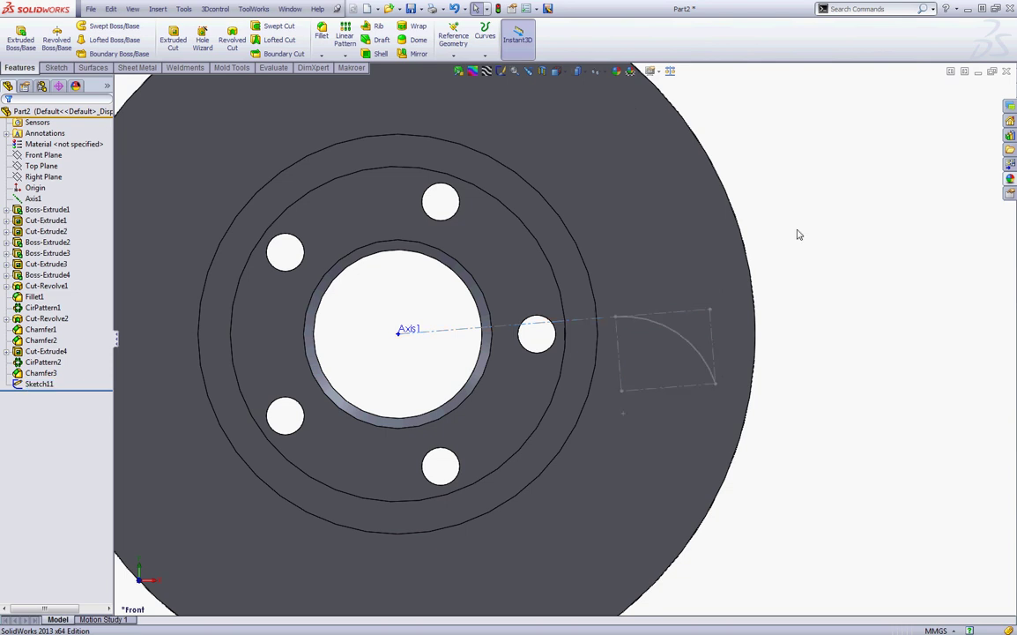
Step: Start a new sketch on the ring face and draw a circle about 9 mm in diameter centred on the arc's inner endpoint
click(608, 187)
click(652, 139)
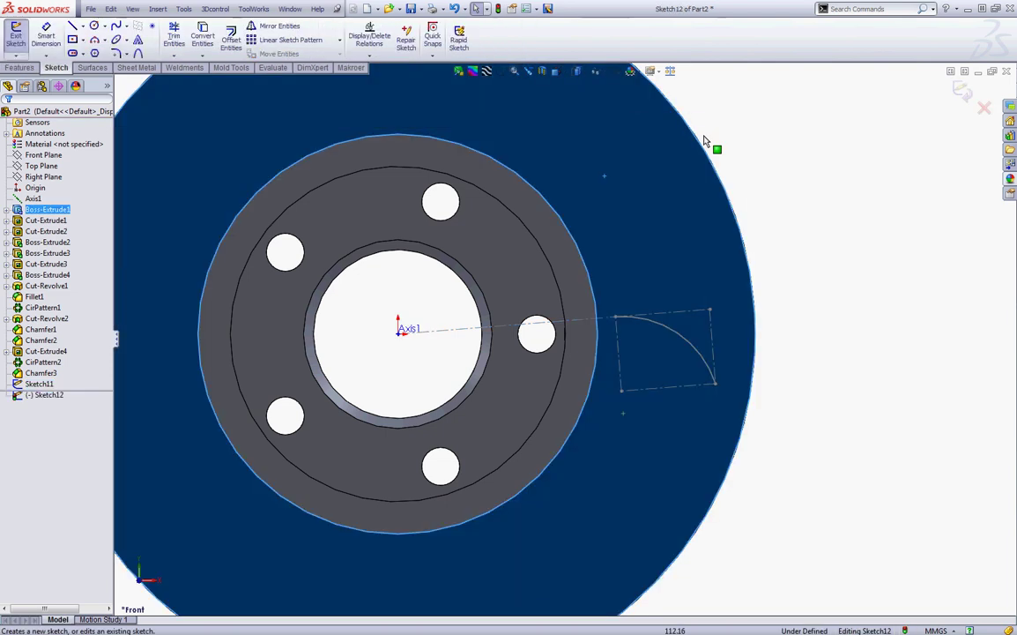
key(Escape)
click(94, 26)
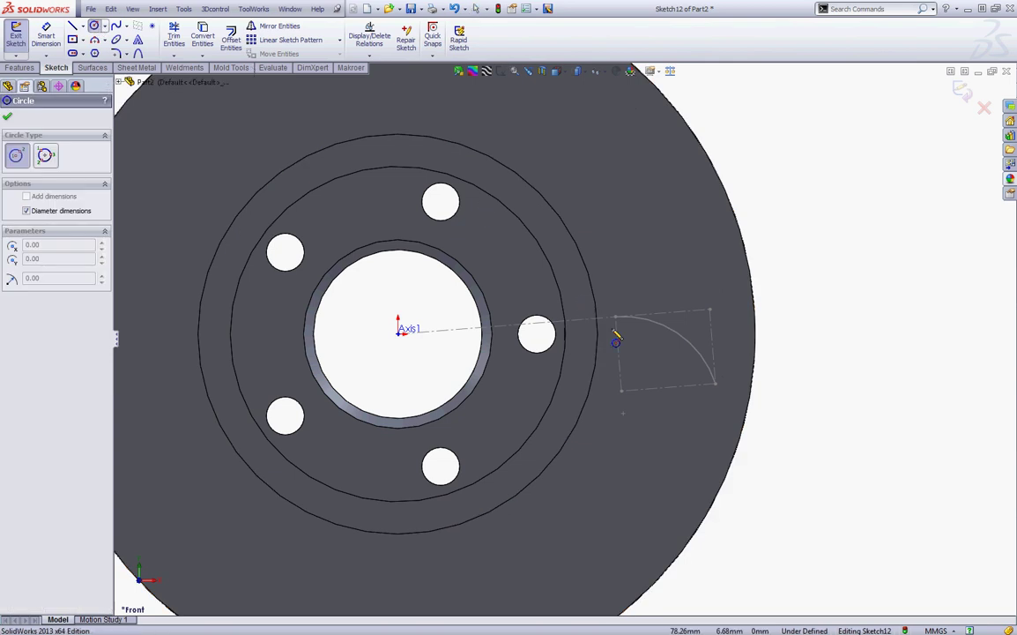
scroll(608, 333, down, 3)
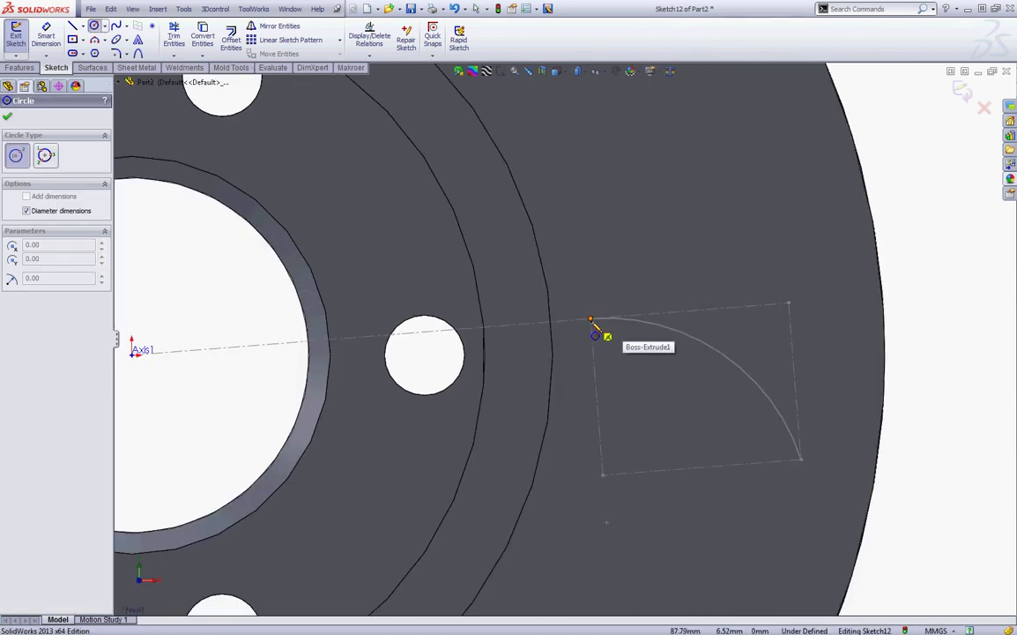
drag(591, 318, 615, 318)
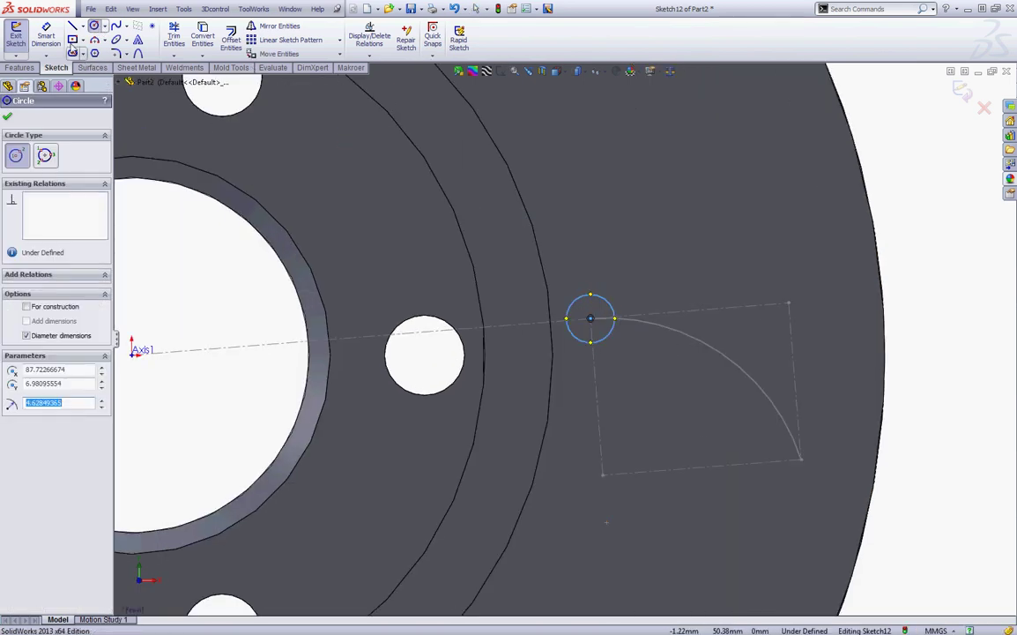
Step: Dimension the circle at the arc's inner end with a diameter of 6 mm
click(46, 37)
click(614, 304)
click(622, 280)
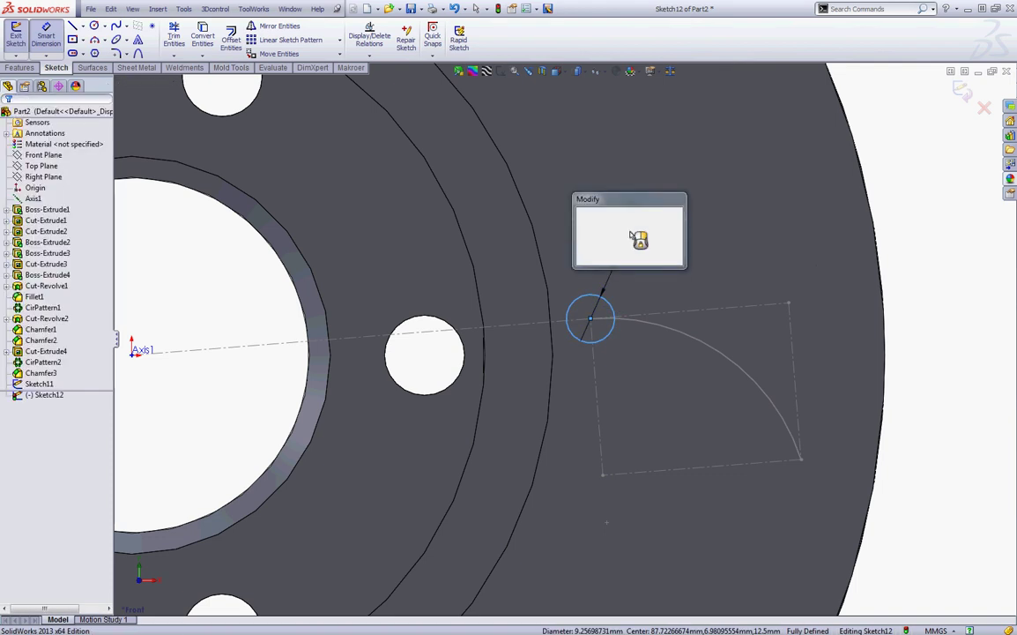
text(6)
key(Return)
Step: Cut the 6 mm circle through the disc with an Extruded Cut set to Through All
key(f)
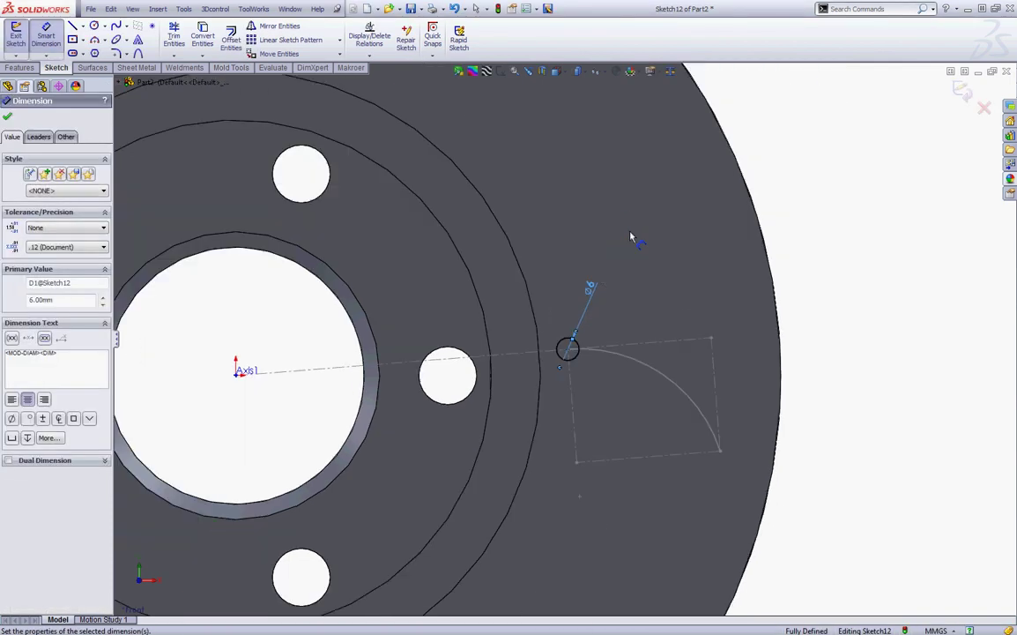
click(20, 68)
click(175, 41)
click(72, 187)
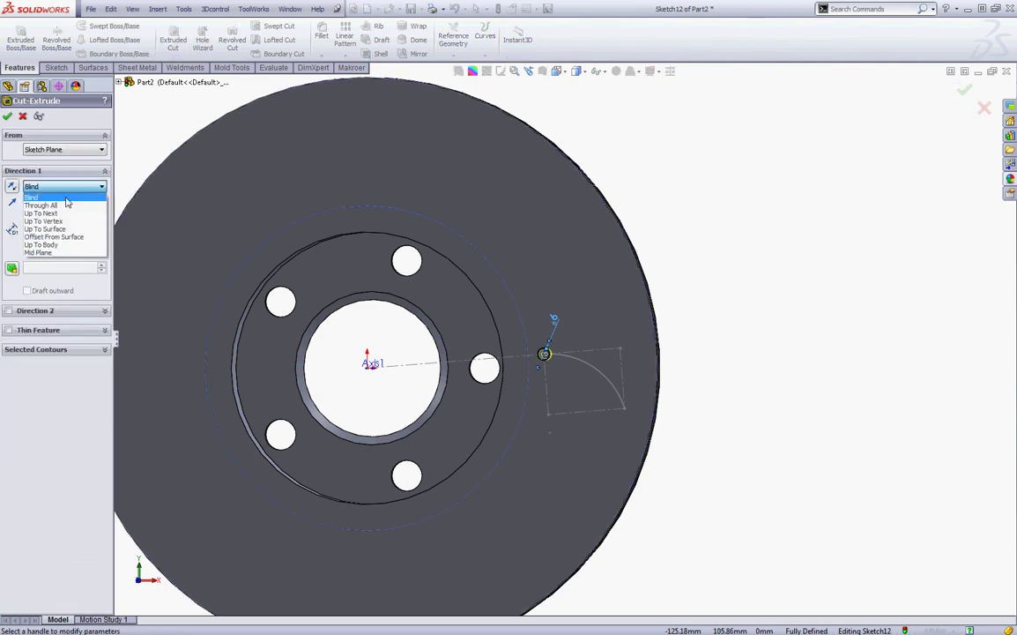
click(57, 206)
click(7, 116)
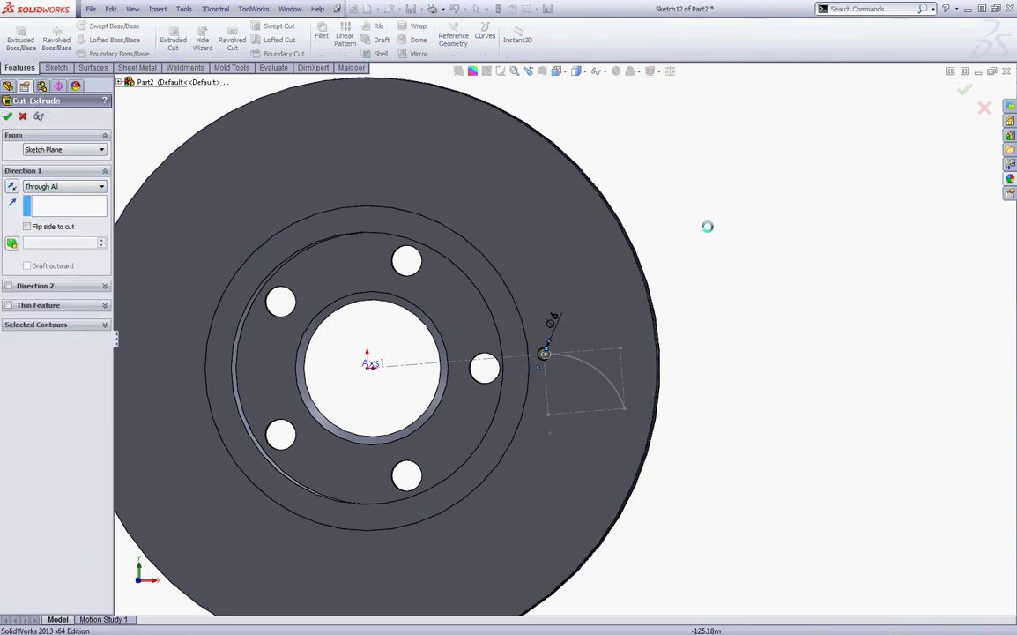
click(722, 229)
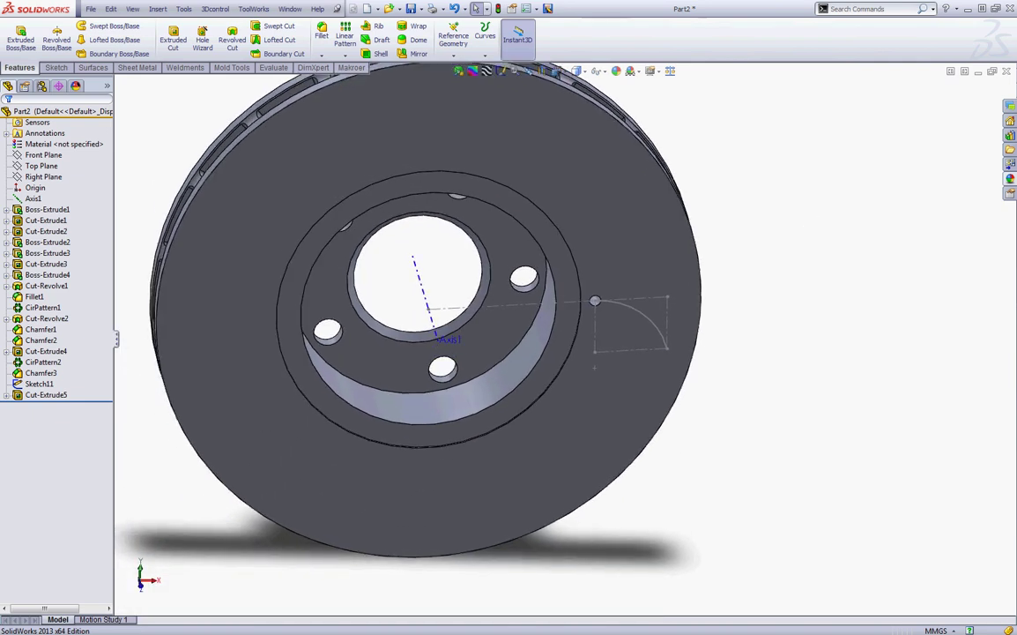
Step: Create a curve driven pattern of the 6 mm hole cut along the sketched arc with 5 equally spaced instances
click(157, 9)
mouse_move(189, 62)
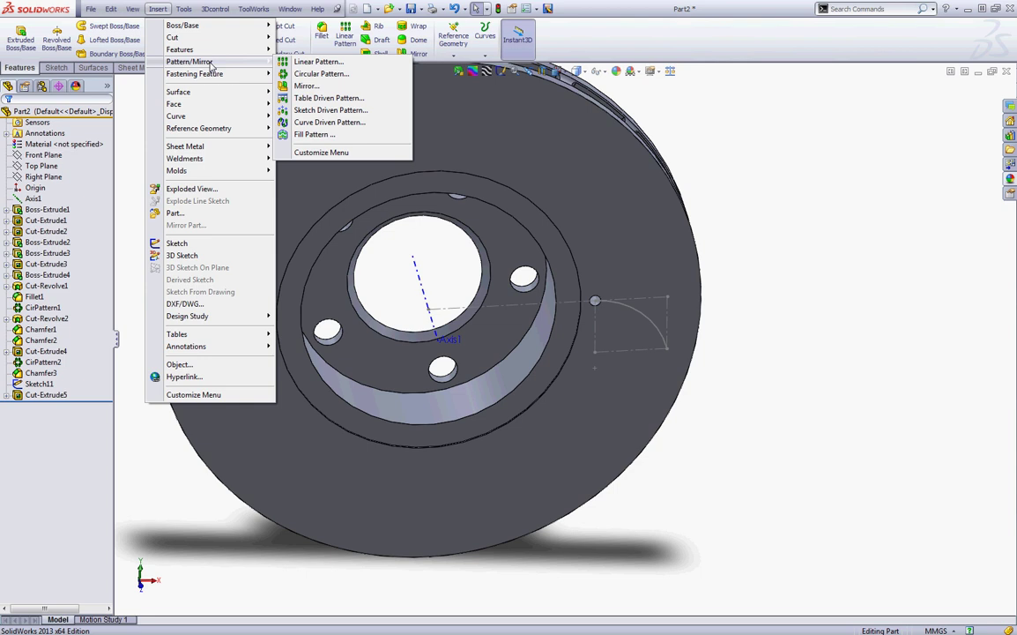
click(380, 129)
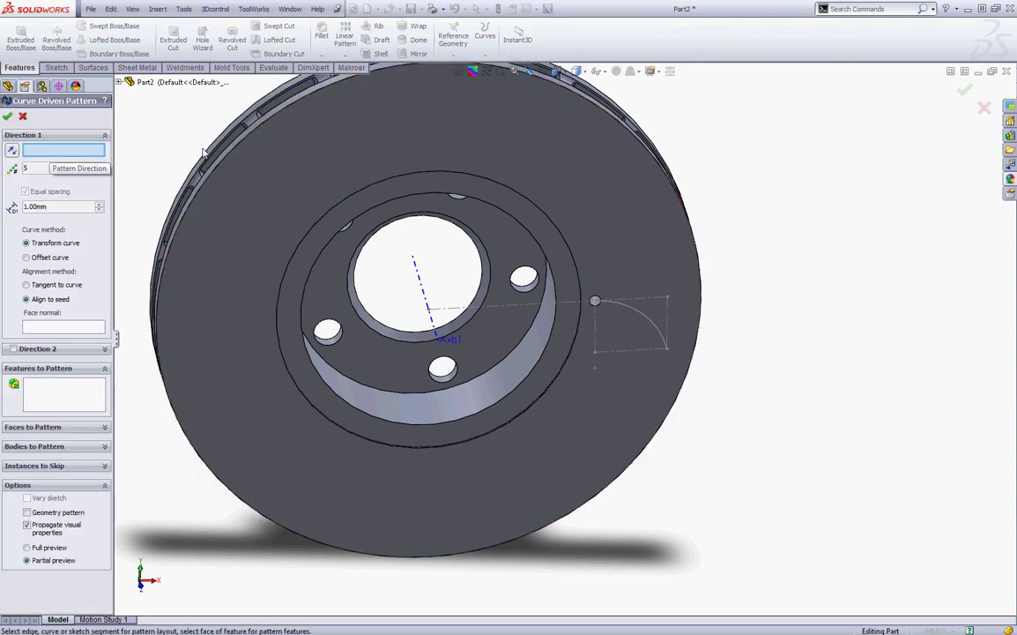
click(643, 314)
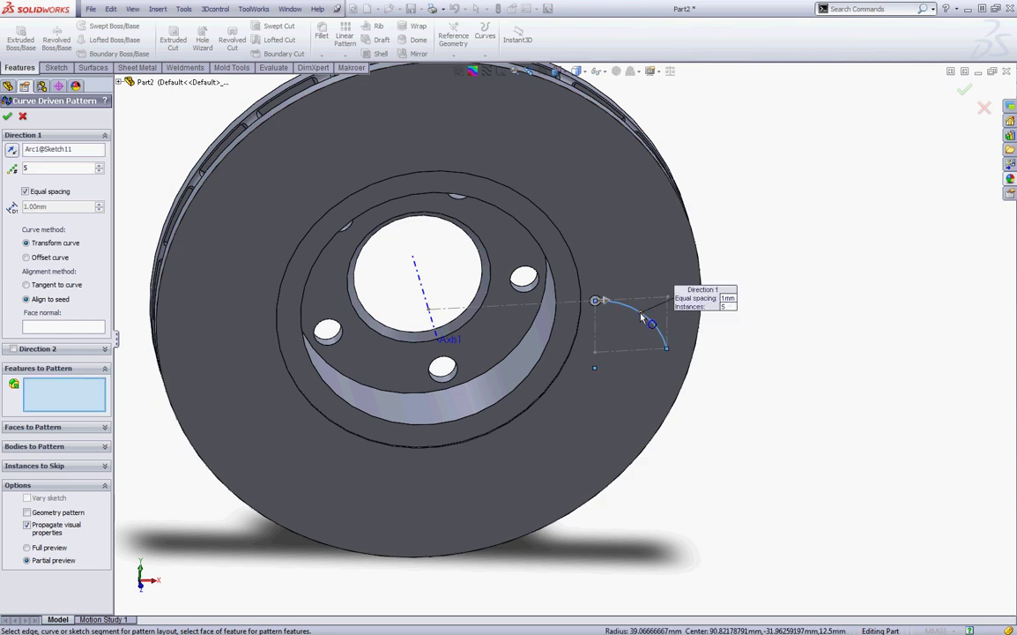
scroll(542, 344, down, 3)
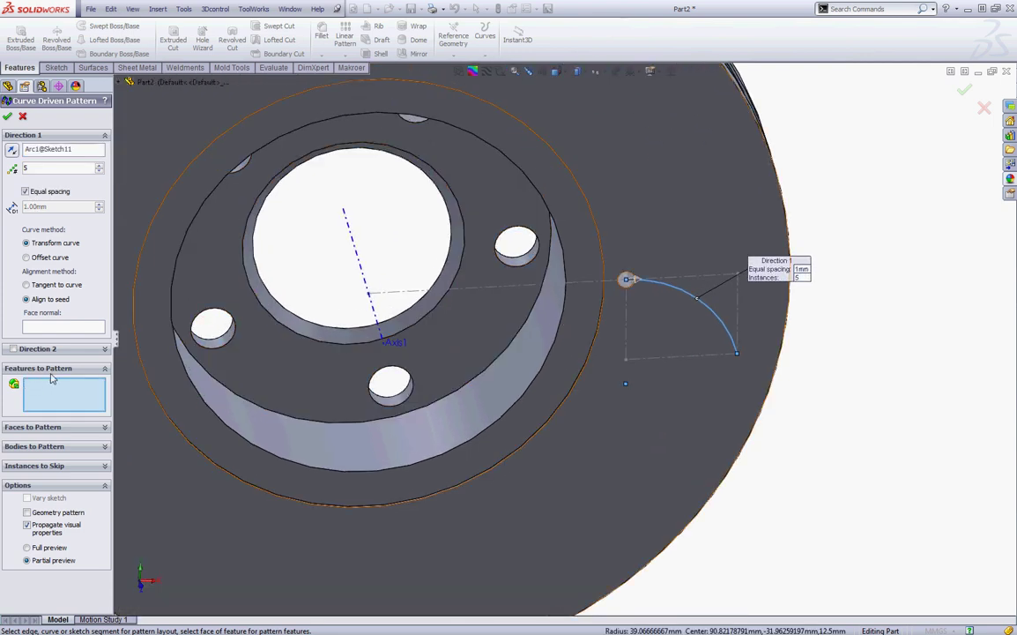
scroll(653, 331, down, 3)
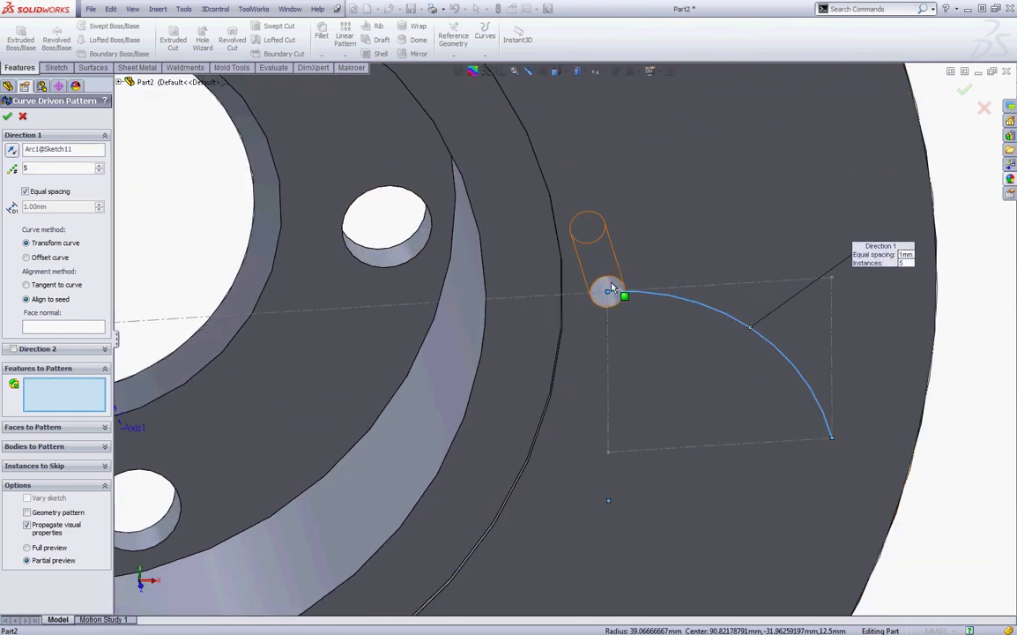
click(609, 291)
scroll(620, 291, up, 6)
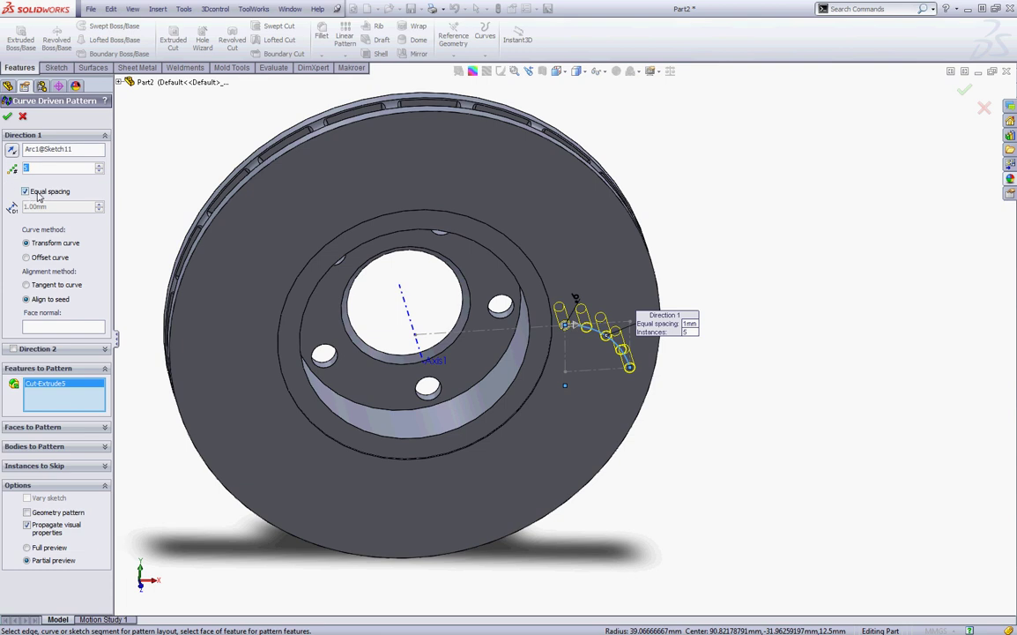
click(7, 118)
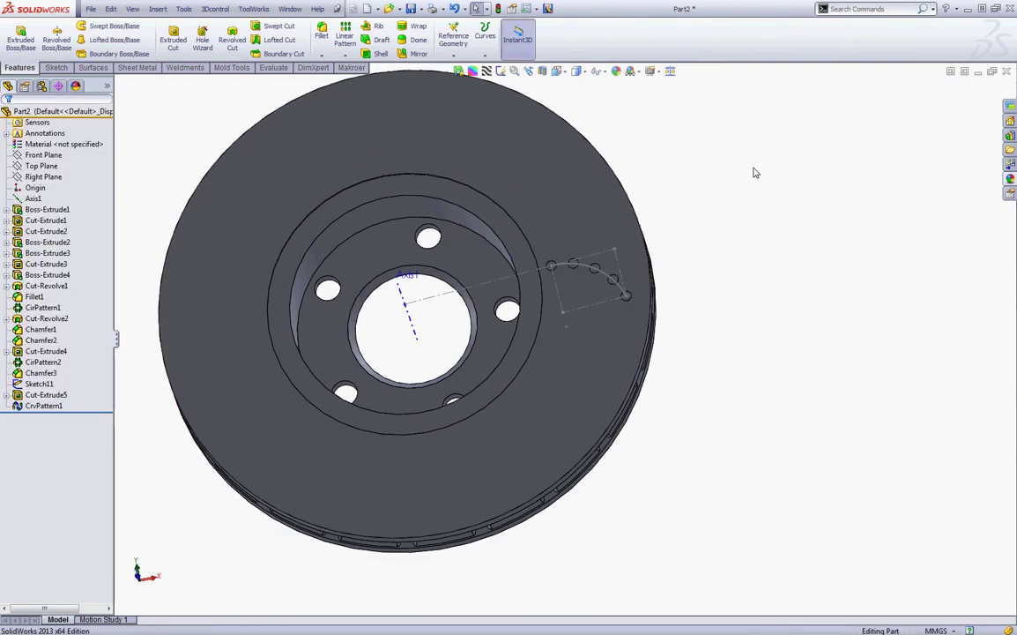
Step: Hide the arc layout sketch on the ring face
right_click(44, 387)
click(54, 364)
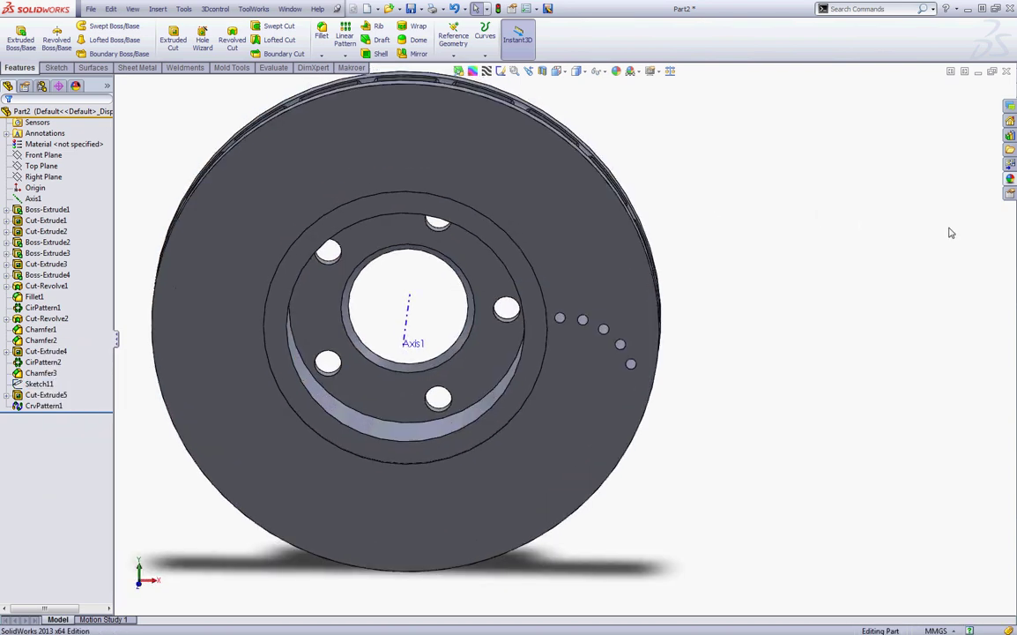
middle_drag(950, 232, 826, 166)
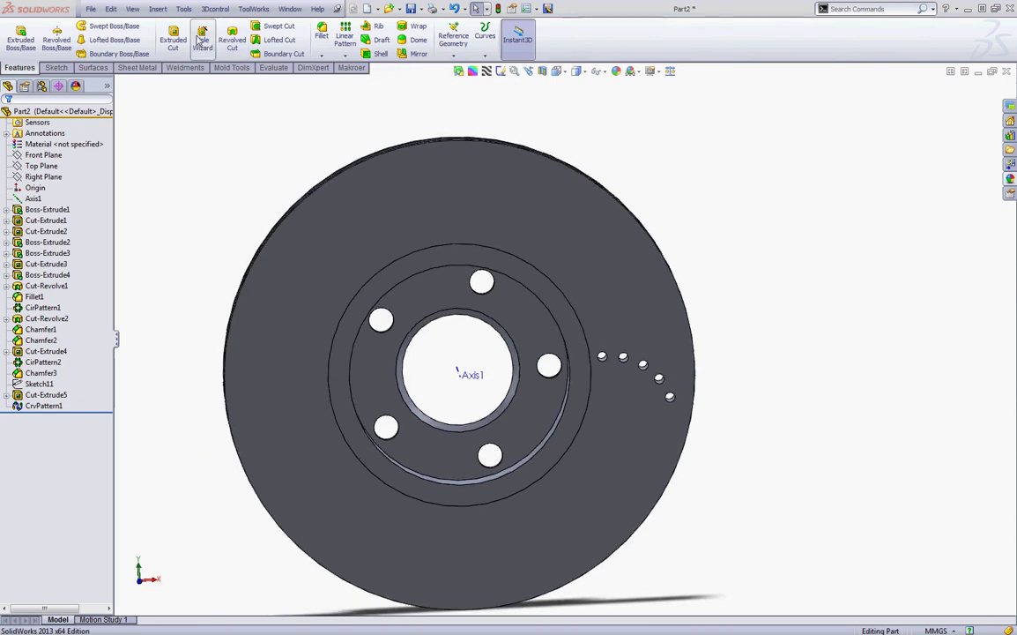
Step: Circular-pattern the curve driven hole row around Axis1 with 20 equally spaced instances over 360°
click(158, 9)
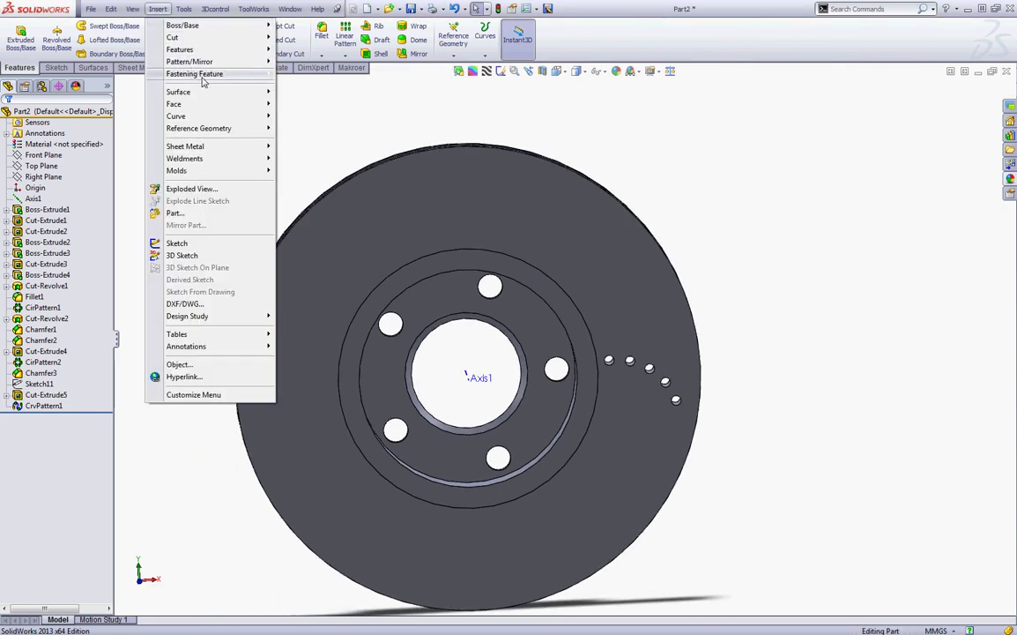
mouse_move(222, 60)
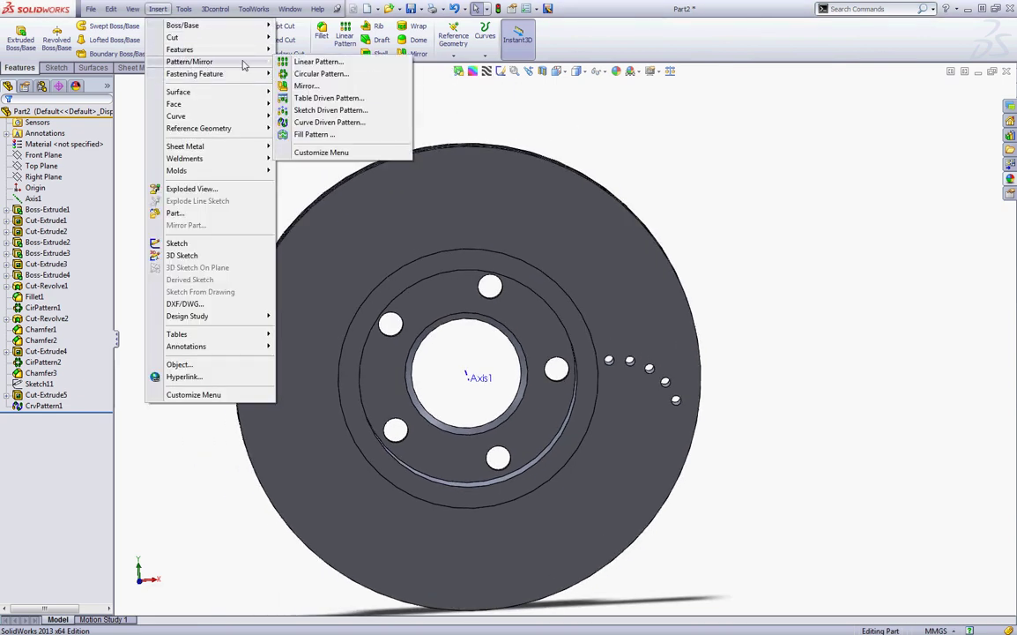
click(304, 73)
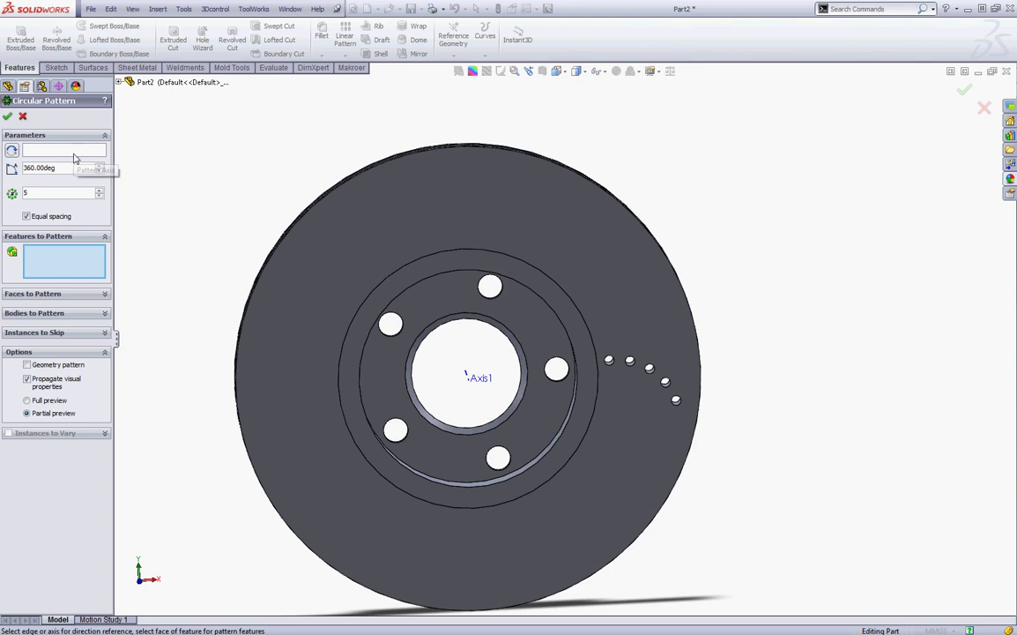
click(74, 159)
middle_drag(610, 193, 628, 236)
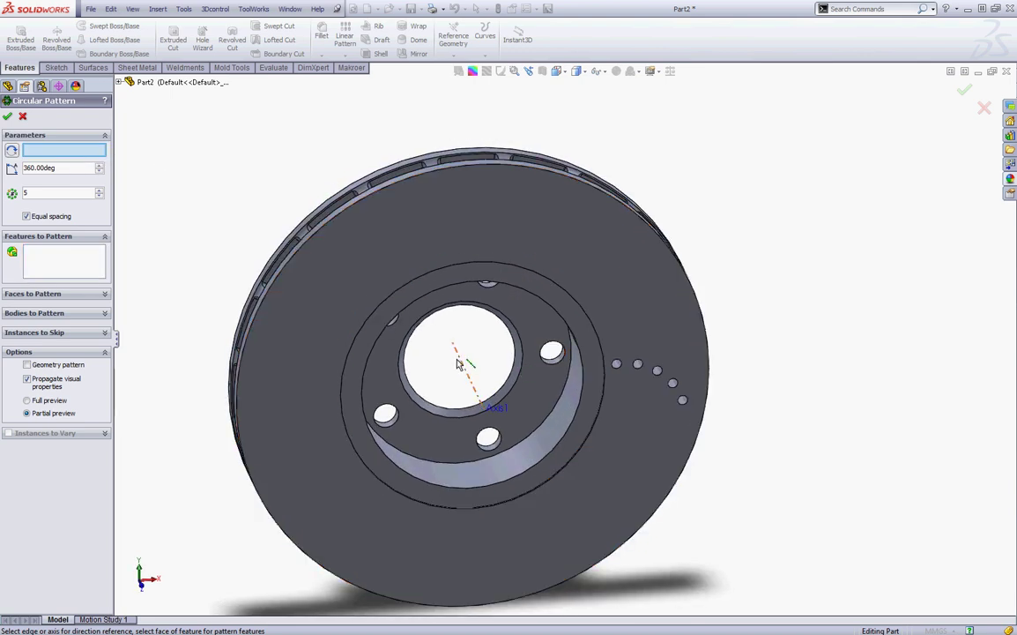
click(458, 364)
click(62, 260)
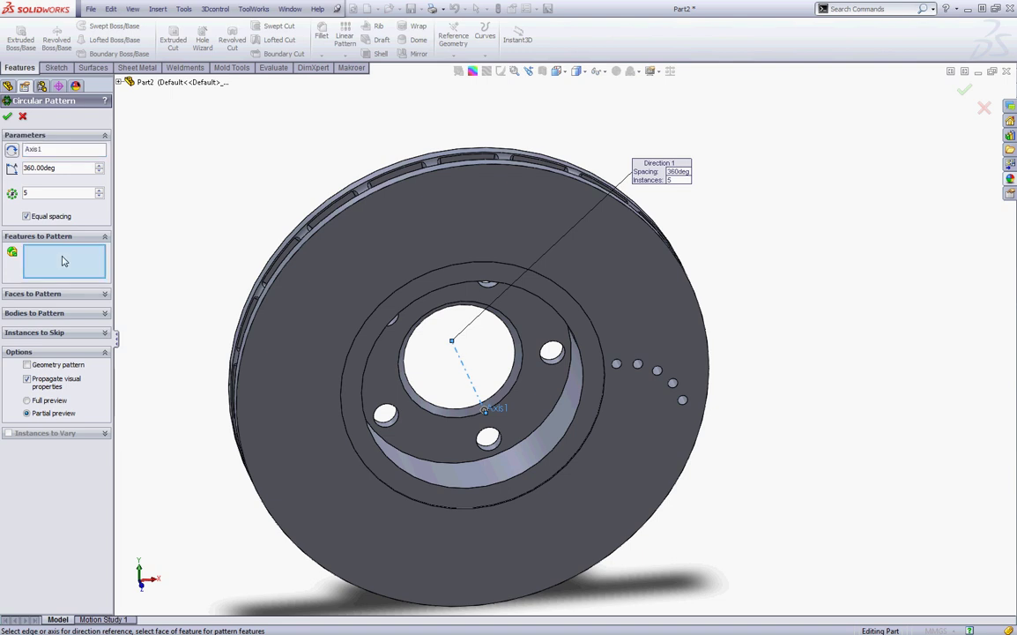
click(120, 82)
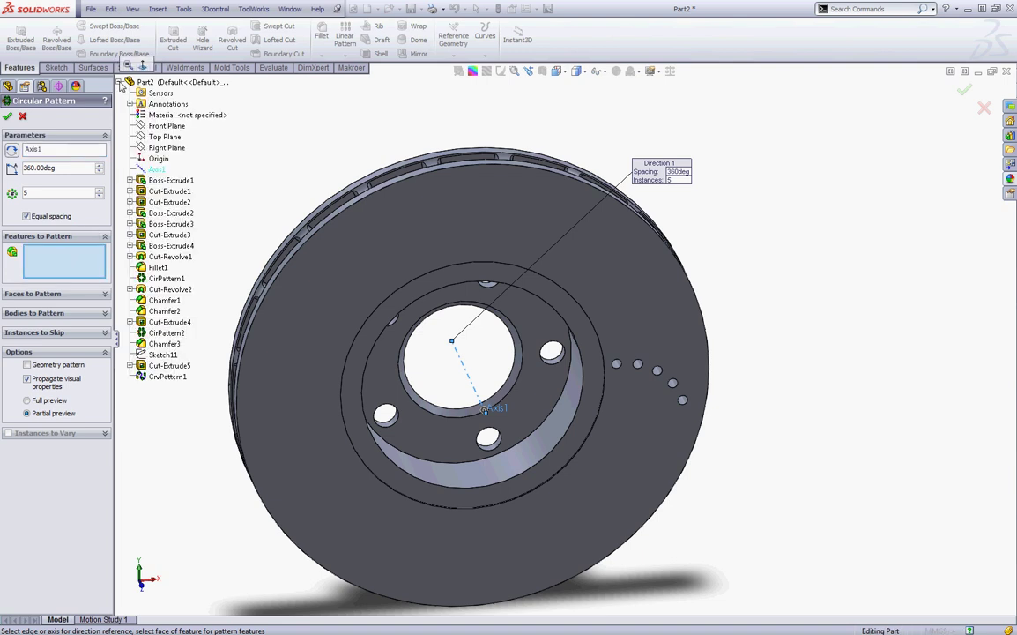
click(163, 379)
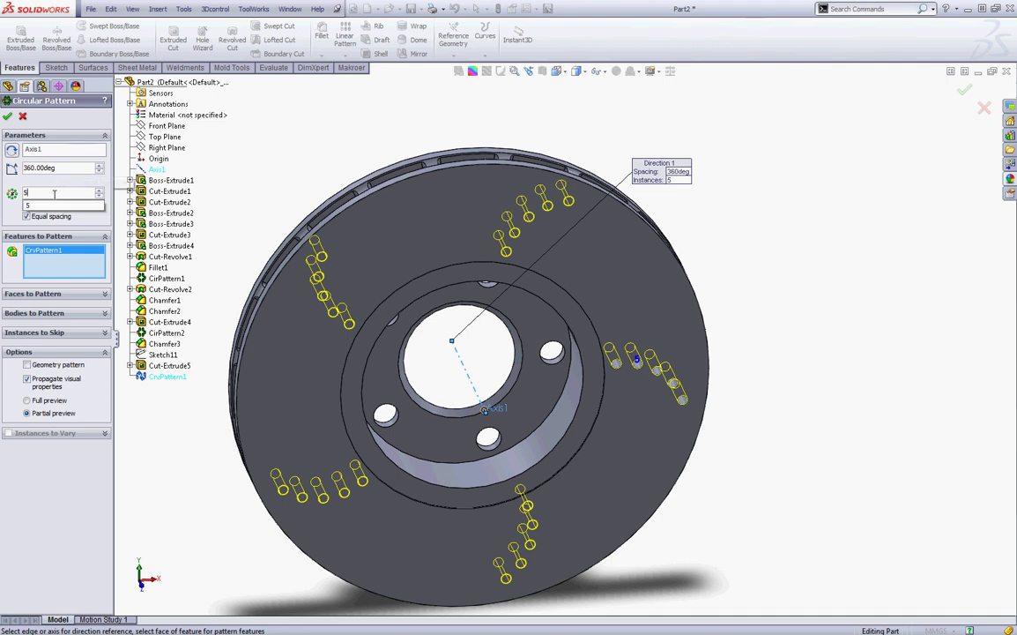
text(20)
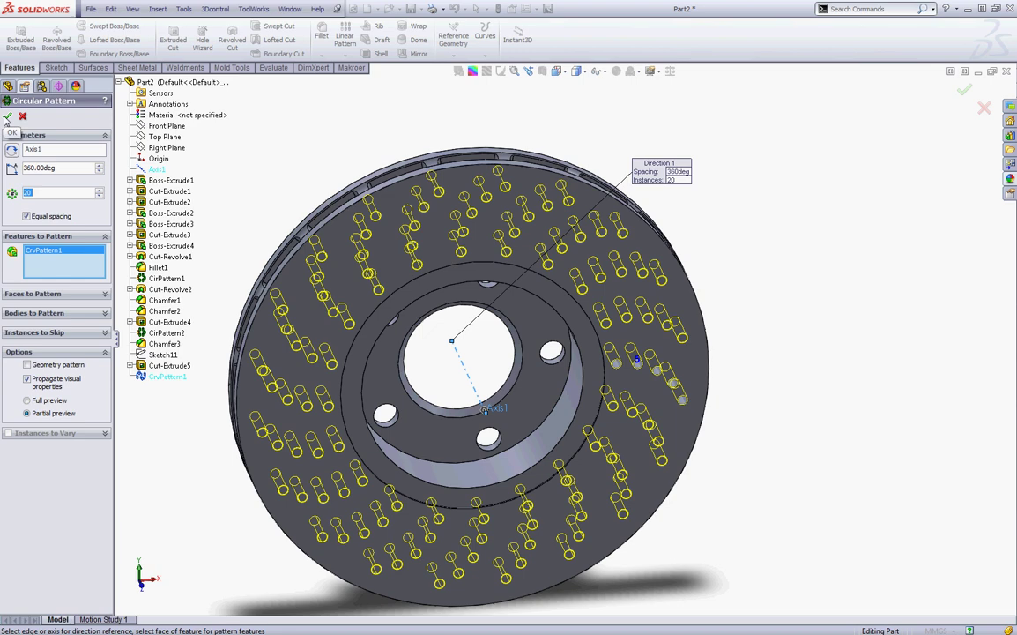
Step: Examine the drilled disc from the front, the vented rim and the hub side
mouse_move(329, 131)
middle_down()
mouse_move(361, 131)
mouse_move(328, 128)
middle_up()
key(Left)
key(Left)
key(Left)
key(Left)
key(Left)
key(Left)
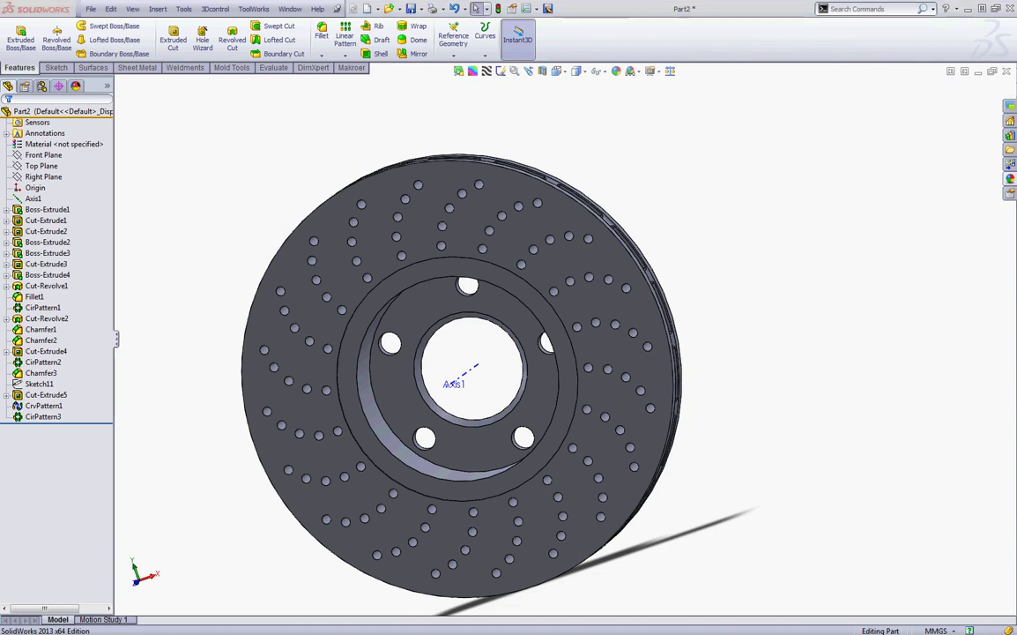
key(Left)
key(Left)
key(Left)
key(Left)
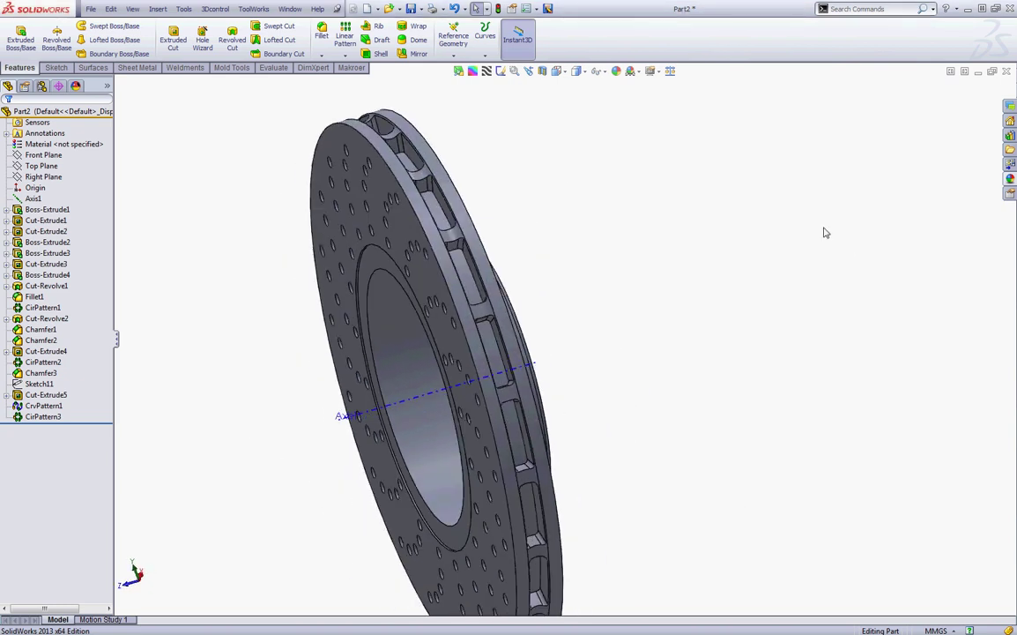
key(ctrl+7)
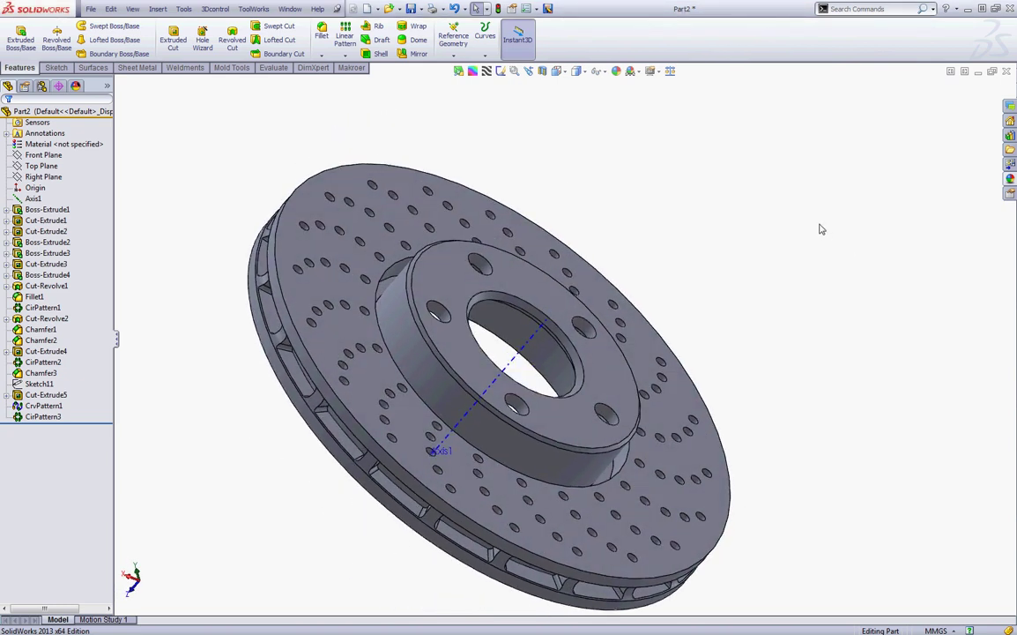
Step: Chamfer the circular edges of the ring's inner opening, on the hub side and the opposite side, 2 mm at 45°
scroll(824, 222, down, 2)
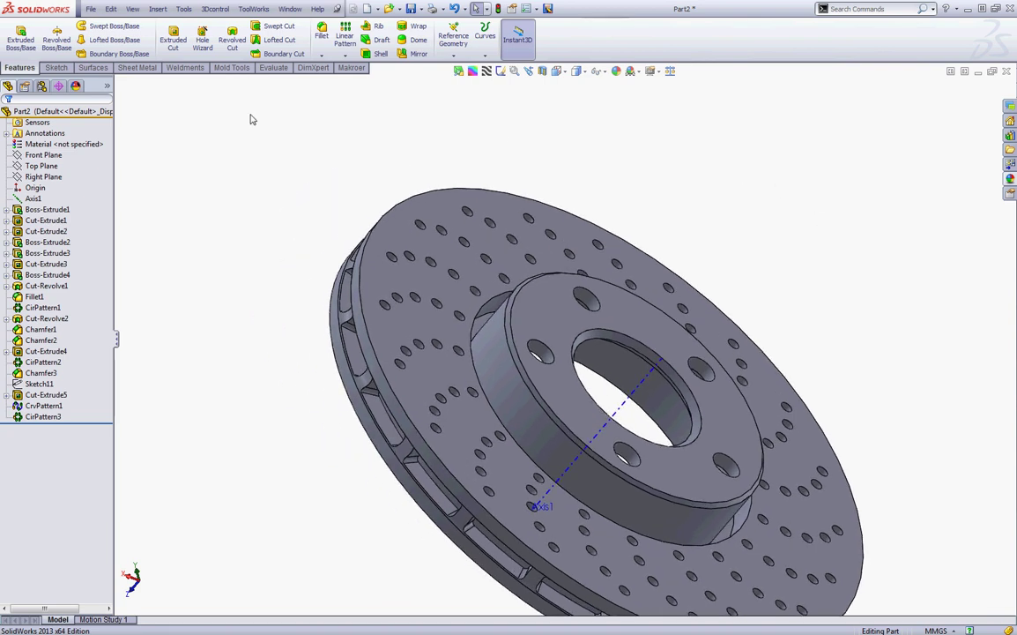
click(322, 54)
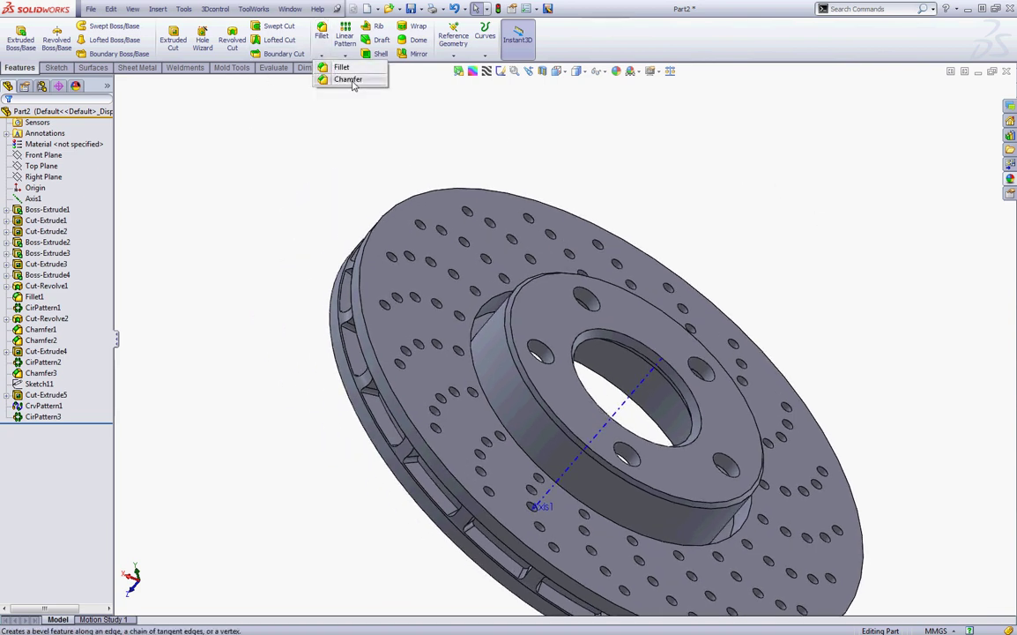
click(344, 79)
click(491, 320)
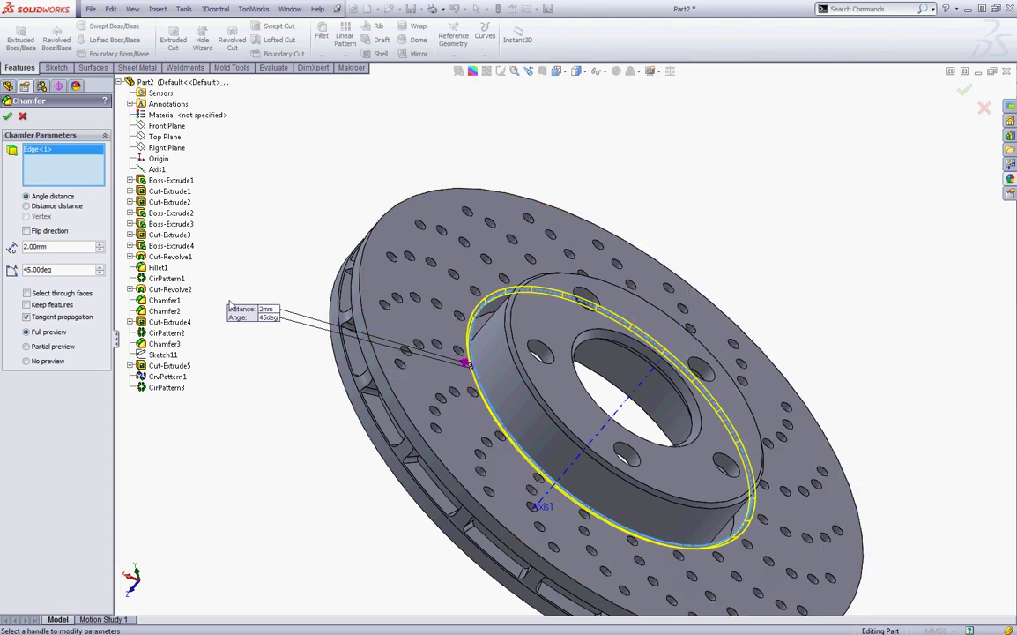
middle_drag(458, 131, 507, 271)
click(498, 269)
right_click(498, 267)
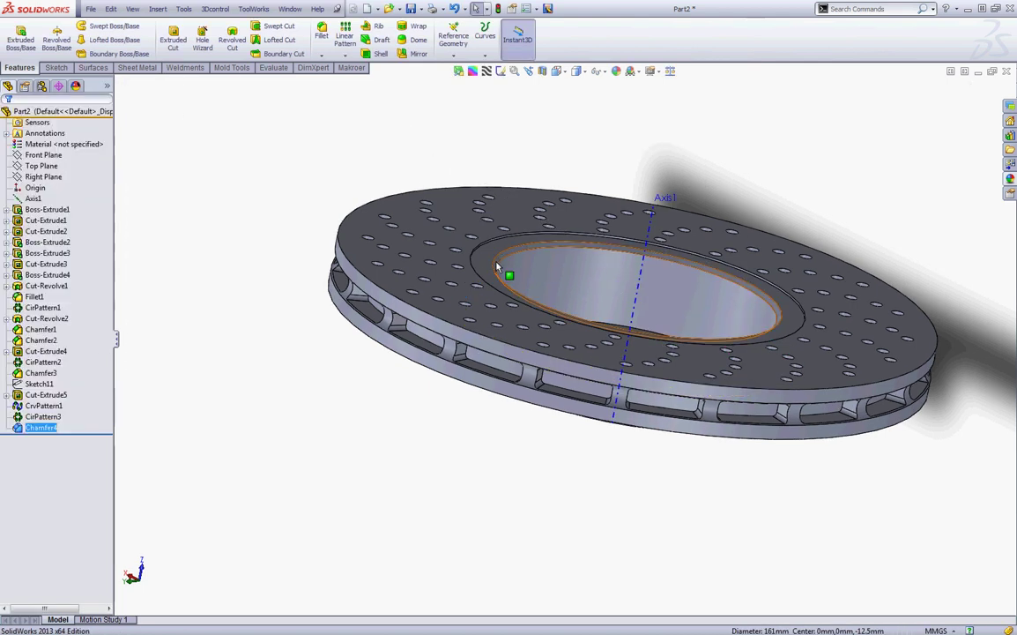
Step: Fillet the circular edge at the hub flange and the curved face in the gap between ring and hub with a 1 mm radius
click(323, 56)
click(348, 64)
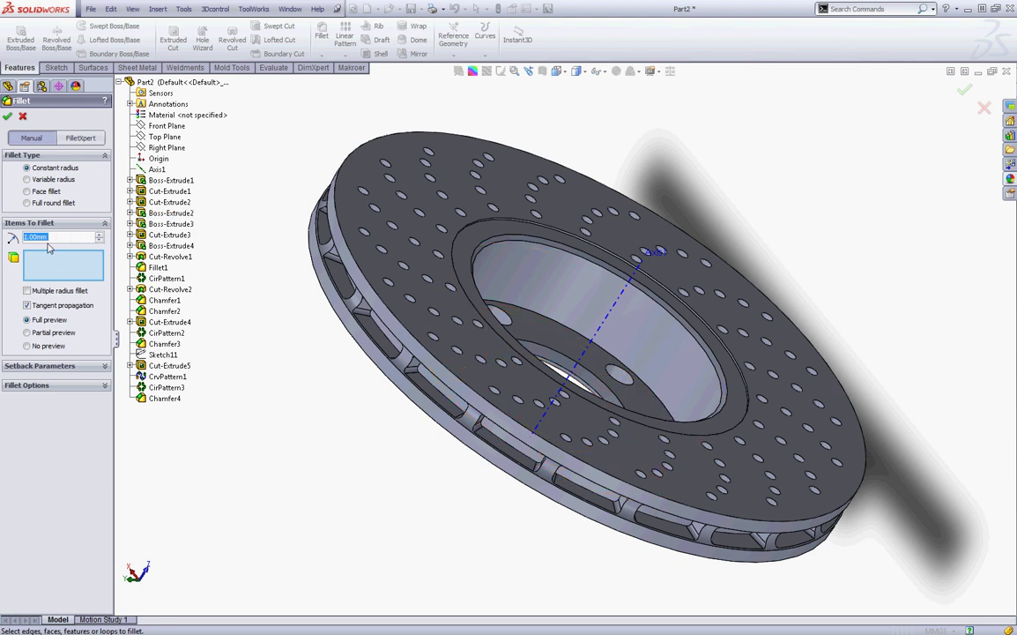
scroll(543, 293, down, 5)
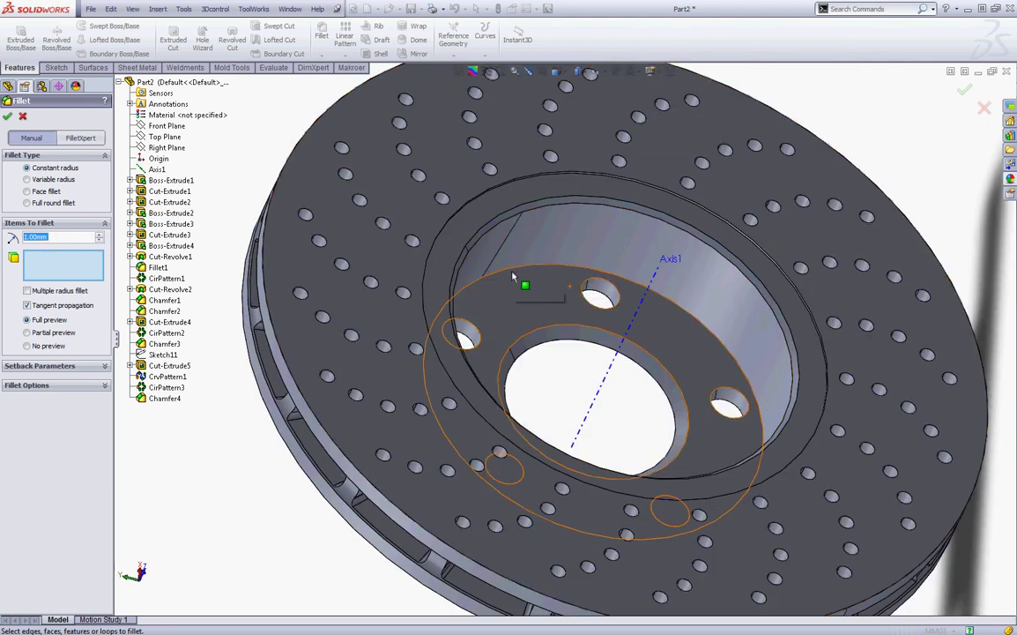
click(512, 270)
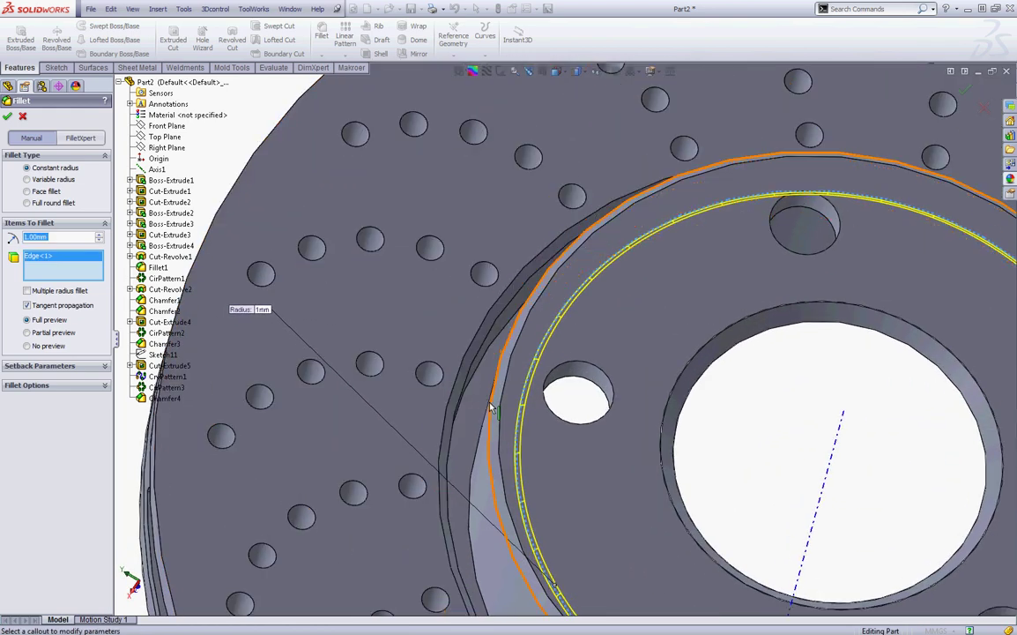
click(492, 410)
click(484, 410)
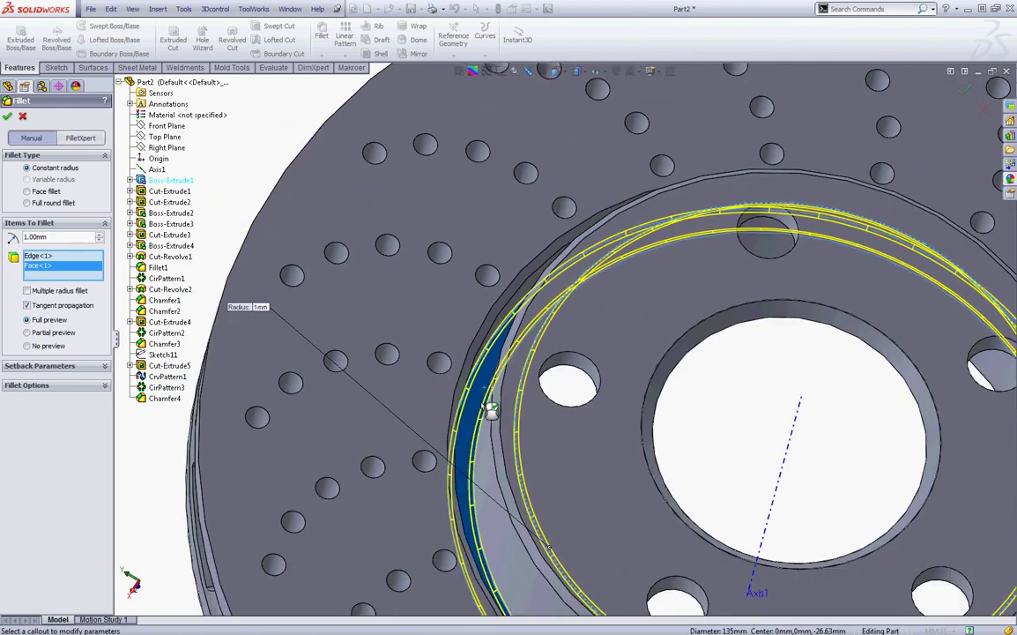
key(ctrl+shift+z)
click(7, 118)
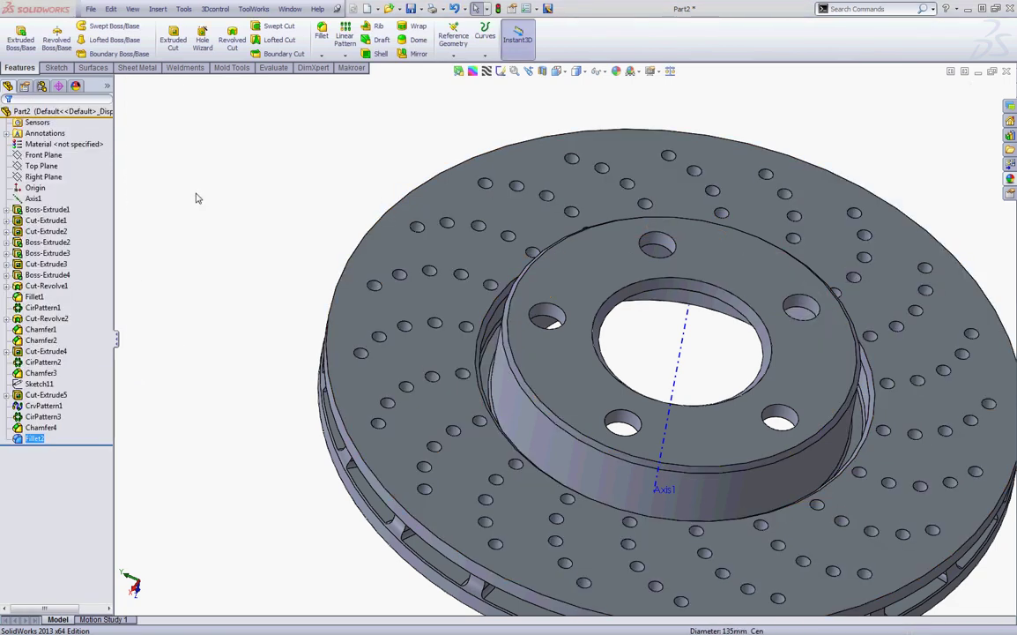
Step: Fillet the outer rim faces of both ring plates with a 1 mm radius
scroll(216, 200, up, 3)
key(ctrl+4)
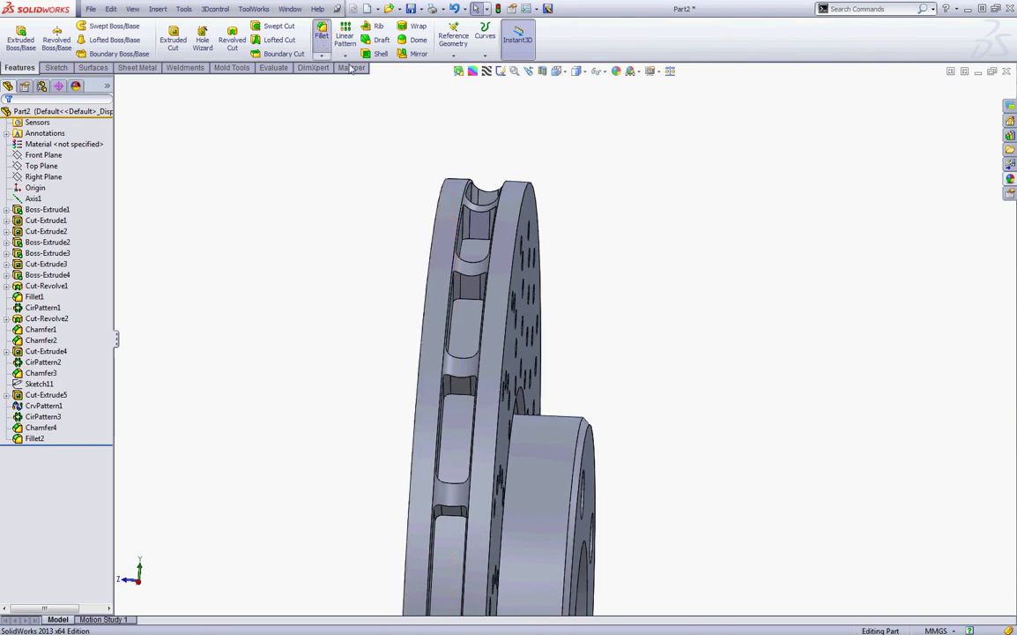
click(456, 195)
click(527, 194)
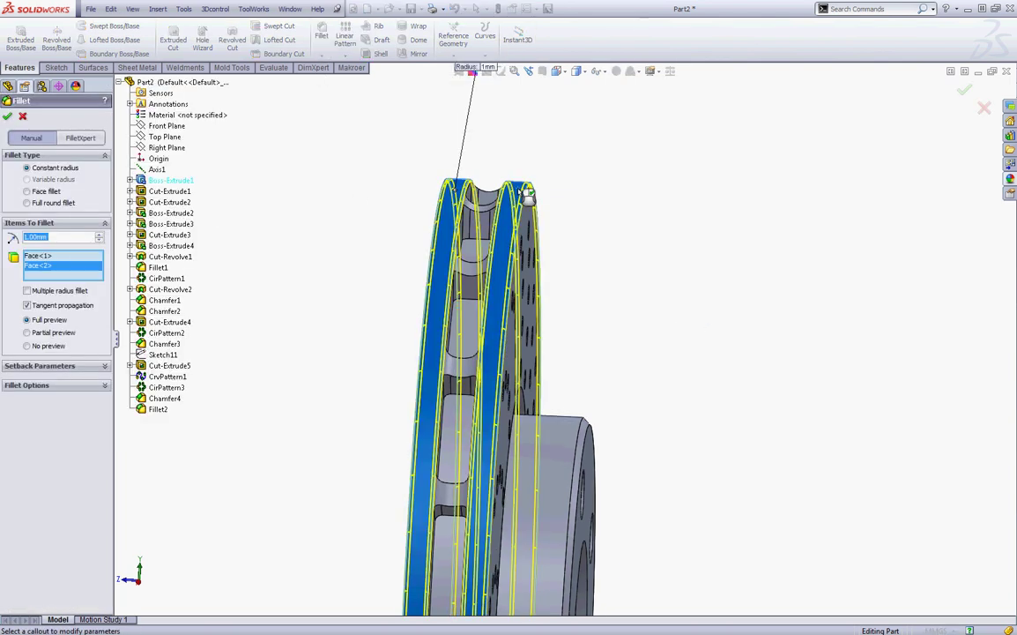
key(Return)
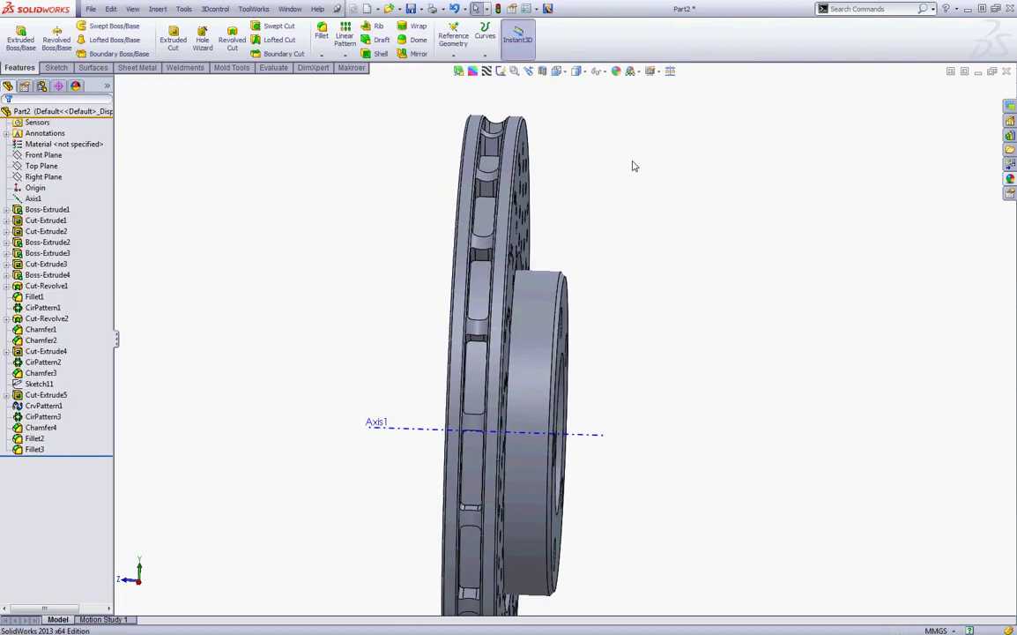